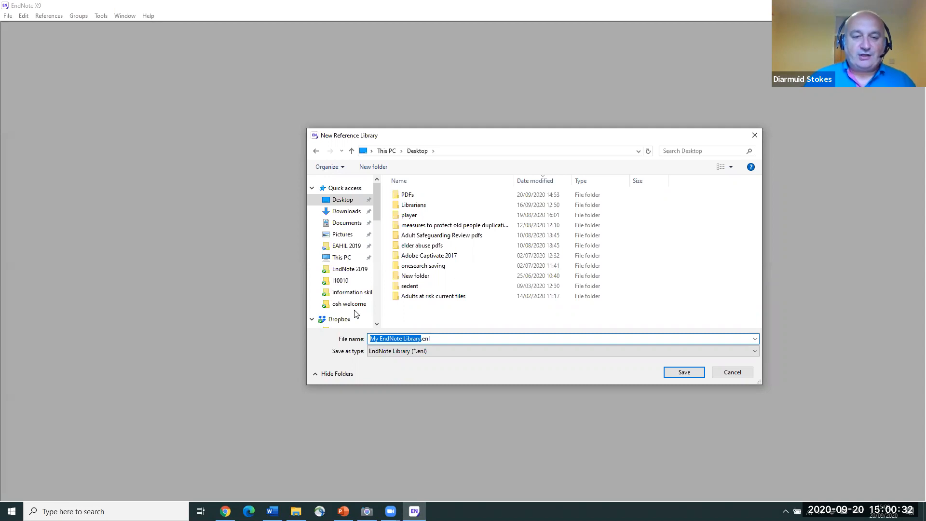
Save the new library on the desktop under the user's first name, maximise it, then minimise EndNote.
{"action": "type", "text": "Diarmu"}
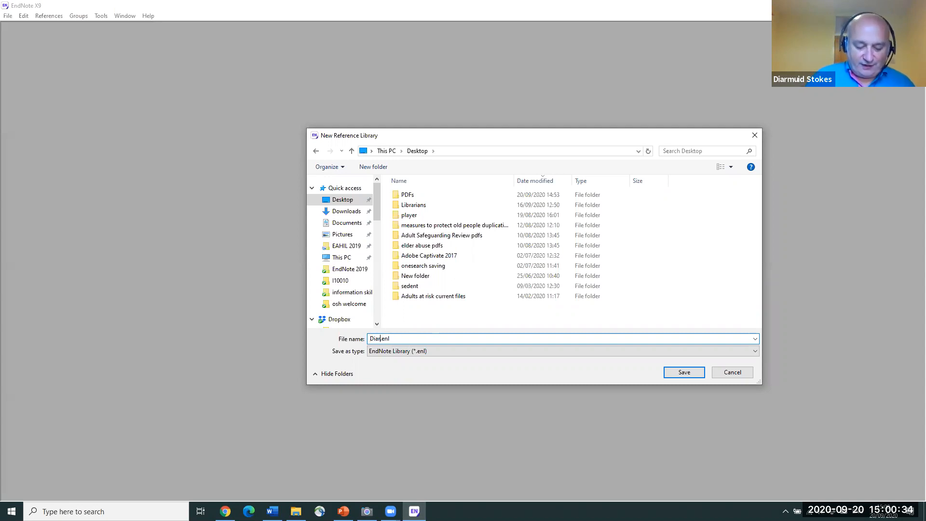
{"action": "type", "text": "id"}
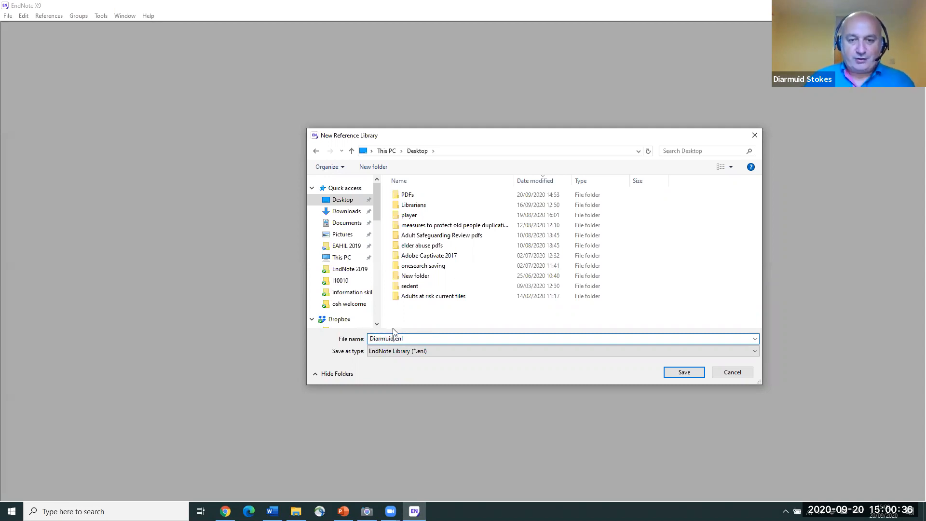
{"action": "left_click", "coordinate": [680, 375]}
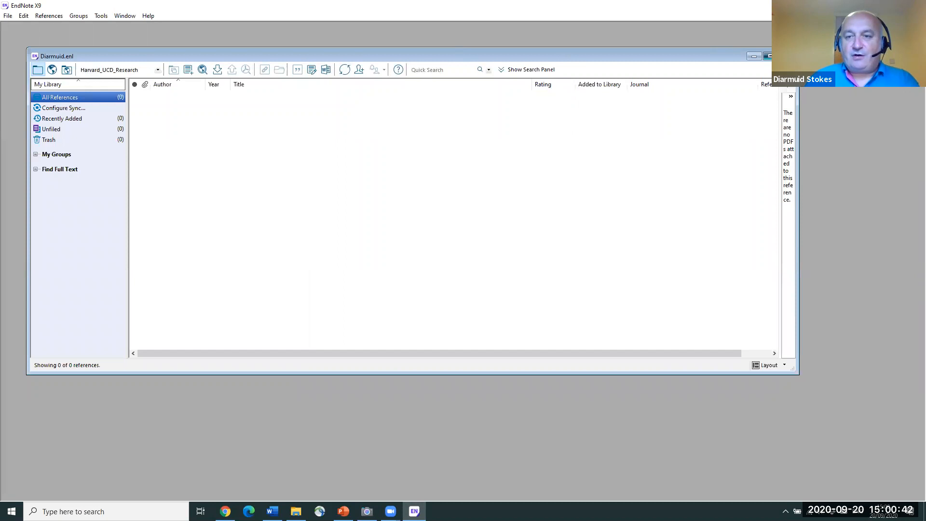
{"action": "left_click", "coordinate": [767, 56]}
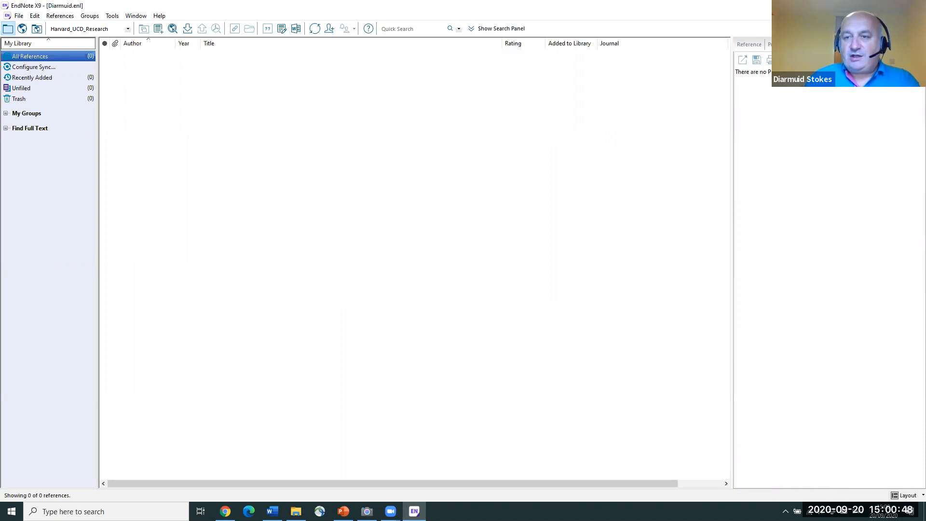
{"action": "left_click", "coordinate": [925, 511]}
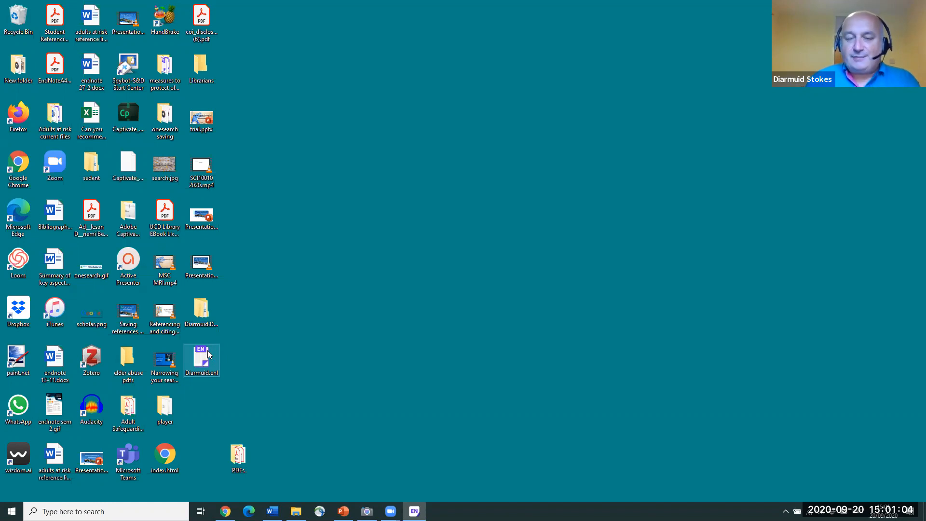
Select the library's .Data folder on the desktop, then restore the EndNote window from the taskbar.
{"action": "left_click", "coordinate": [210, 306]}
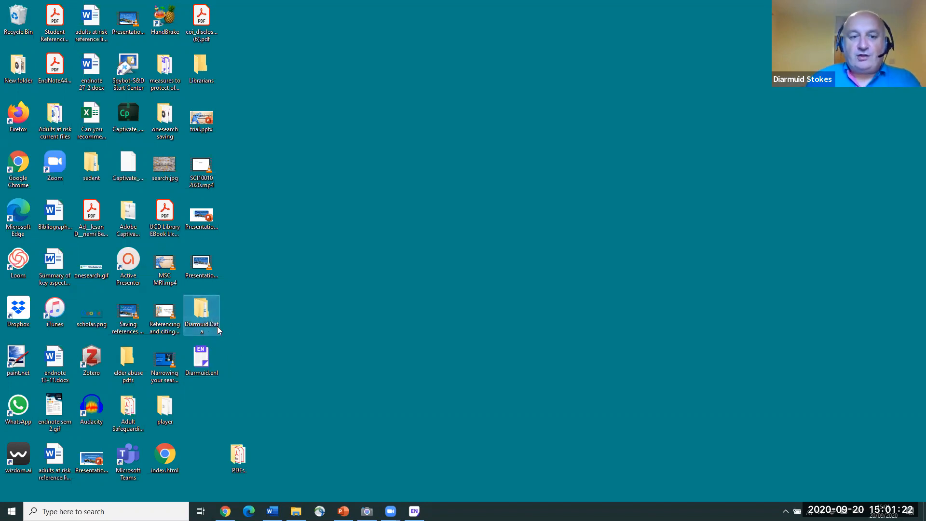
{"action": "left_click", "coordinate": [216, 324]}
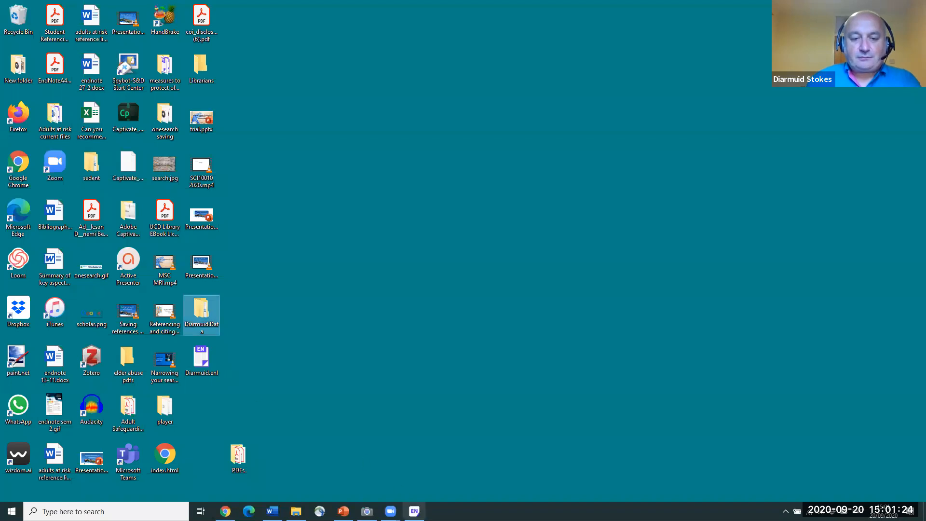
{"action": "left_click", "coordinate": [414, 511]}
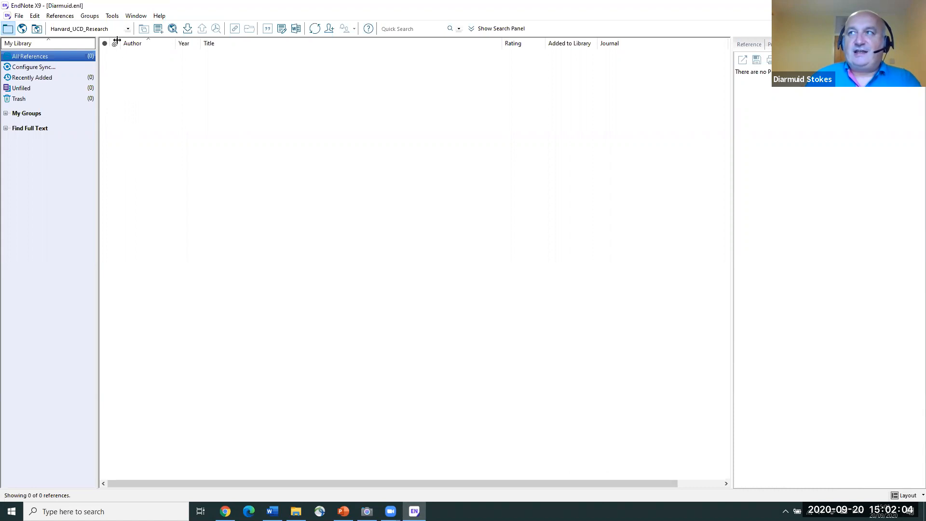
Start a new reference from the References menu and choose Book as its reference type.
{"action": "left_click", "coordinate": [71, 18]}
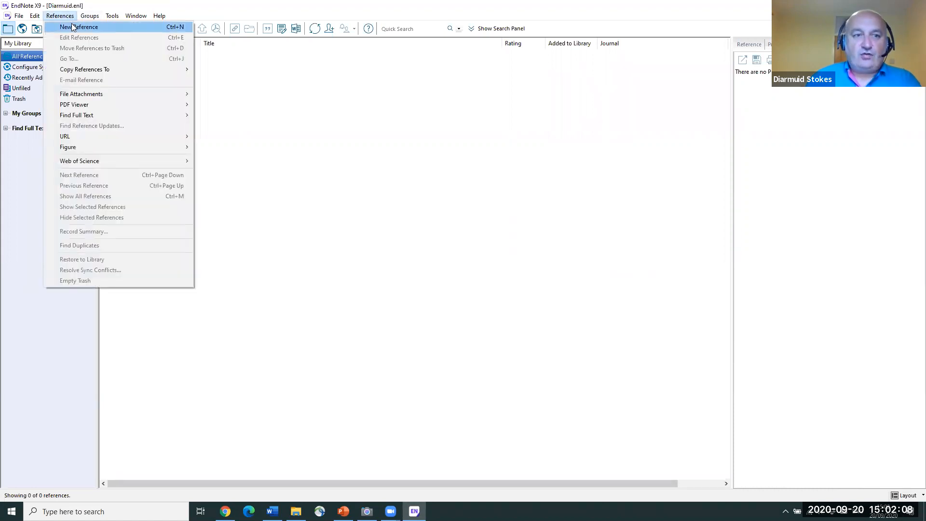
{"action": "left_click", "coordinate": [72, 27]}
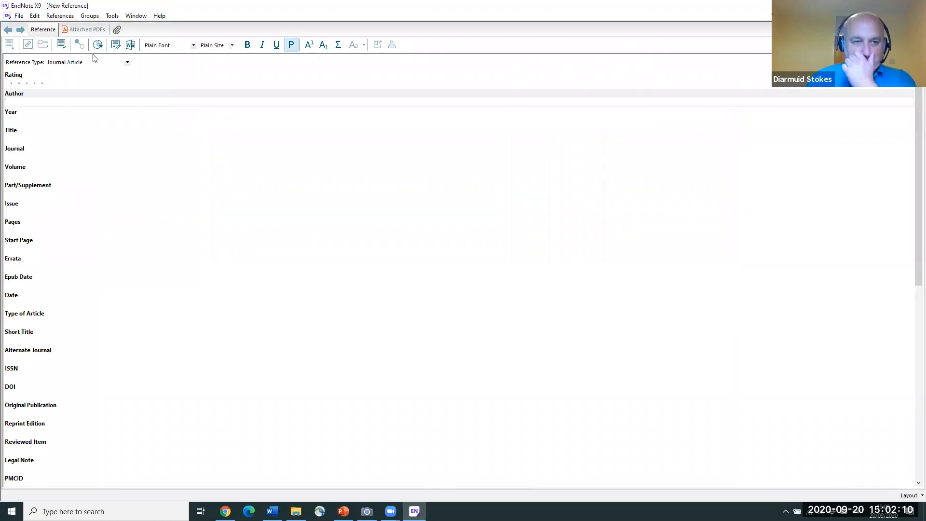
{"action": "scroll", "coordinate": [120, 103], "scroll_direction": "down", "scroll_amount": 1}
{"action": "scroll", "coordinate": [122, 105], "scroll_direction": "down", "scroll_amount": 4}
{"action": "scroll", "coordinate": [122, 106], "scroll_direction": "up", "scroll_amount": 5}
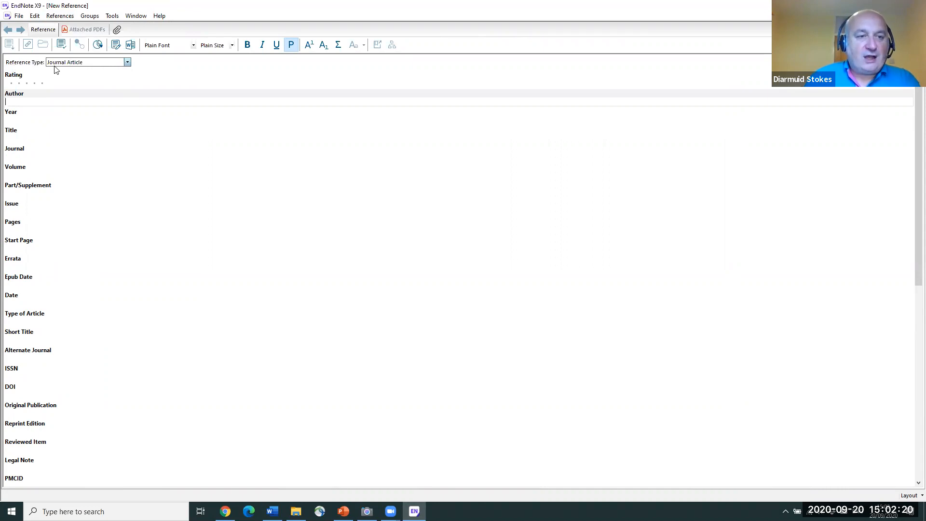
{"action": "left_click", "coordinate": [128, 63]}
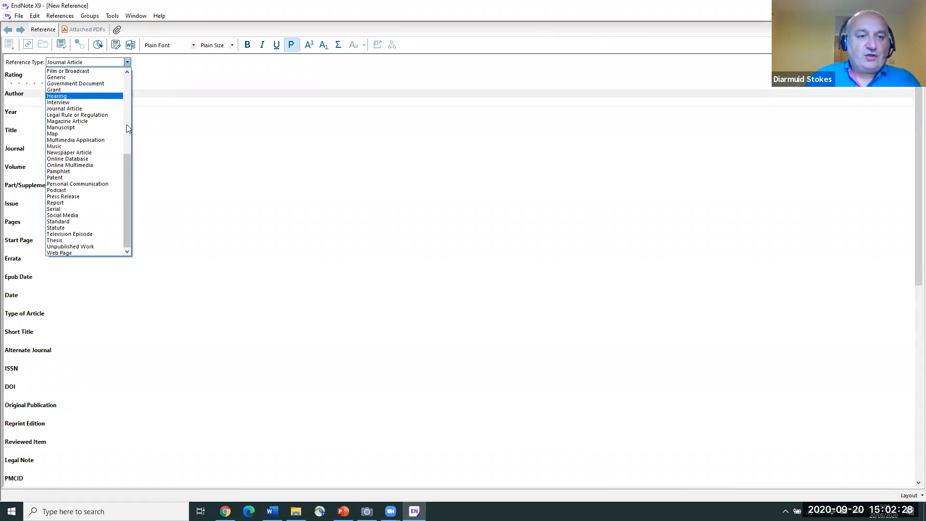
{"action": "left_click_drag", "start_coordinate": [130, 167], "coordinate": [129, 81]}
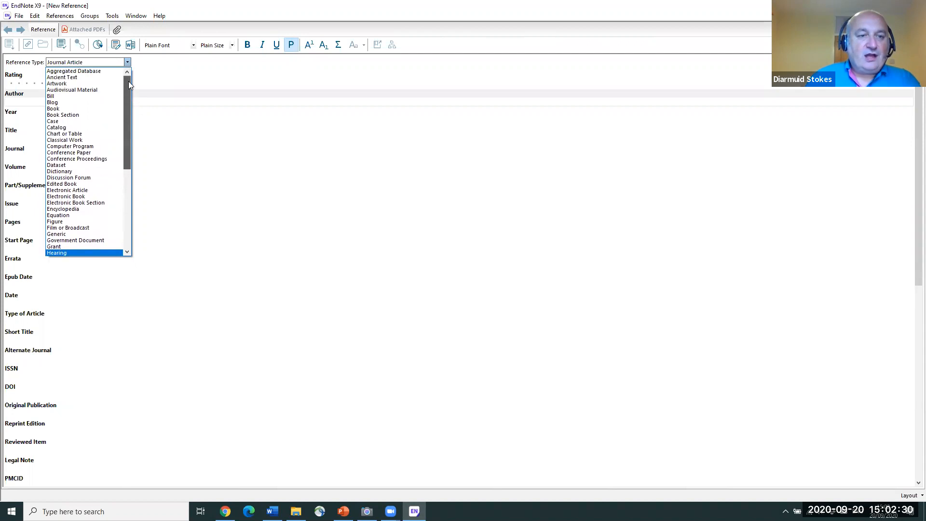
{"action": "left_click", "coordinate": [87, 109]}
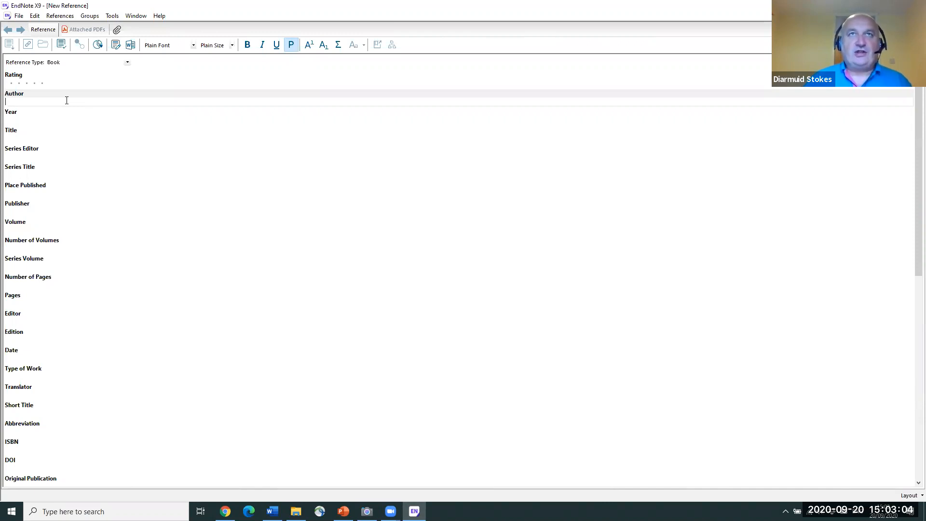
Enter author Roddy Doyle, year 1990, title 'The Snapper' and place published London.
{"action": "type", "text": "Roddy Doyle"}
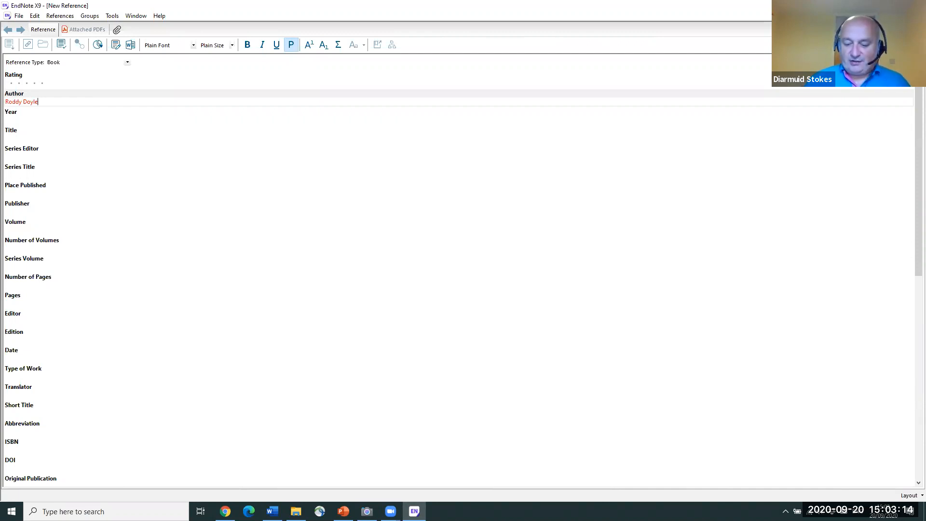
{"action": "key", "text": "Return"}
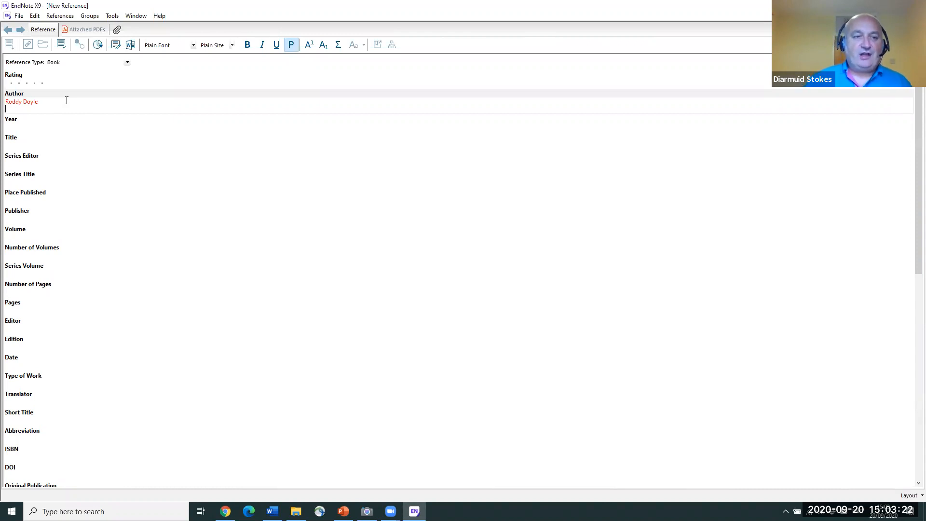
{"action": "key", "text": "BackSpace"}
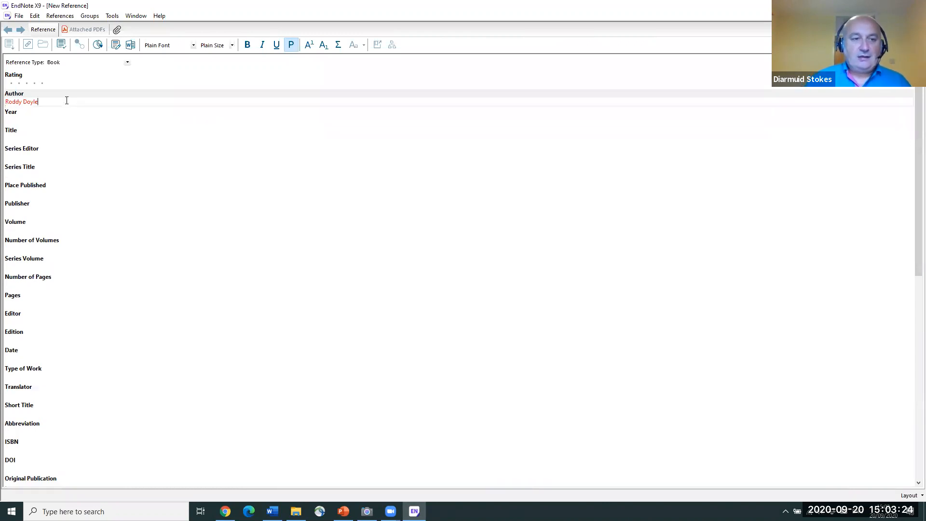
{"action": "left_click", "coordinate": [45, 122]}
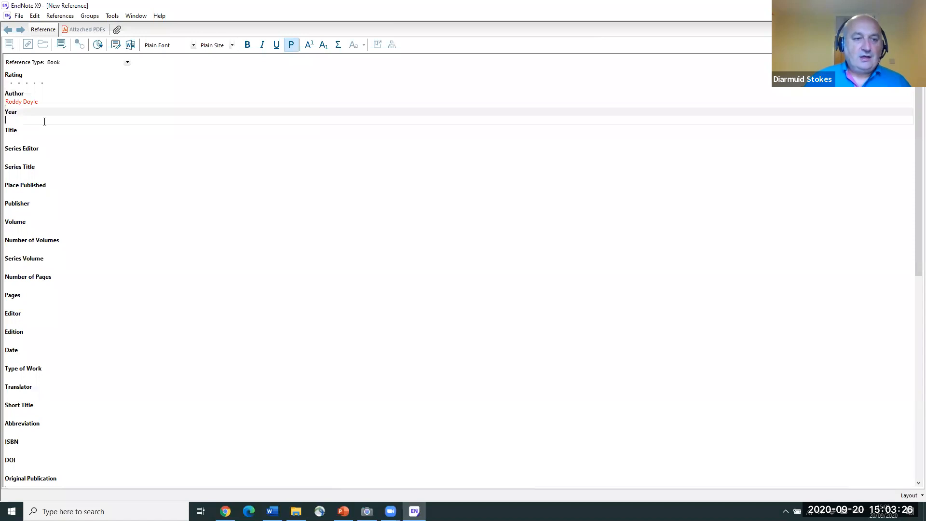
{"action": "type", "text": "1990"}
{"action": "left_click", "coordinate": [34, 137]}
{"action": "type", "text": "The "}
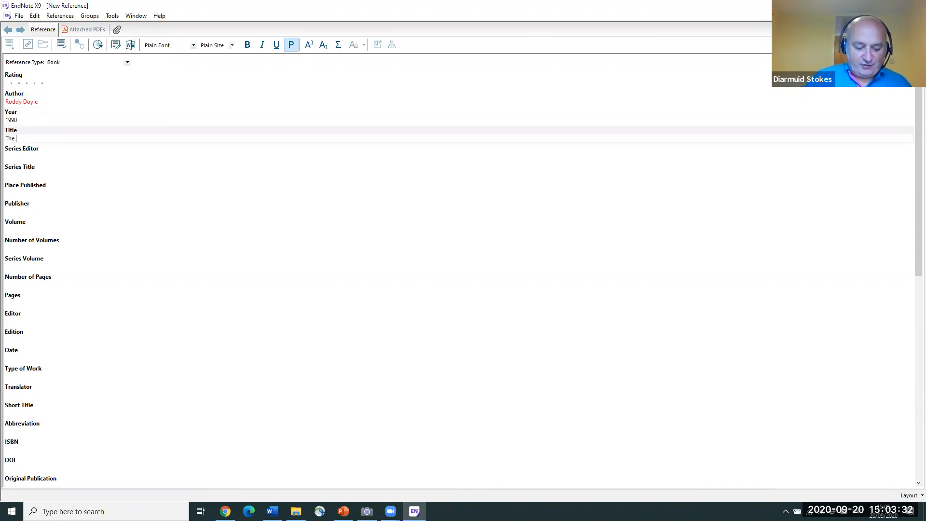
{"action": "type", "text": "Snapper"}
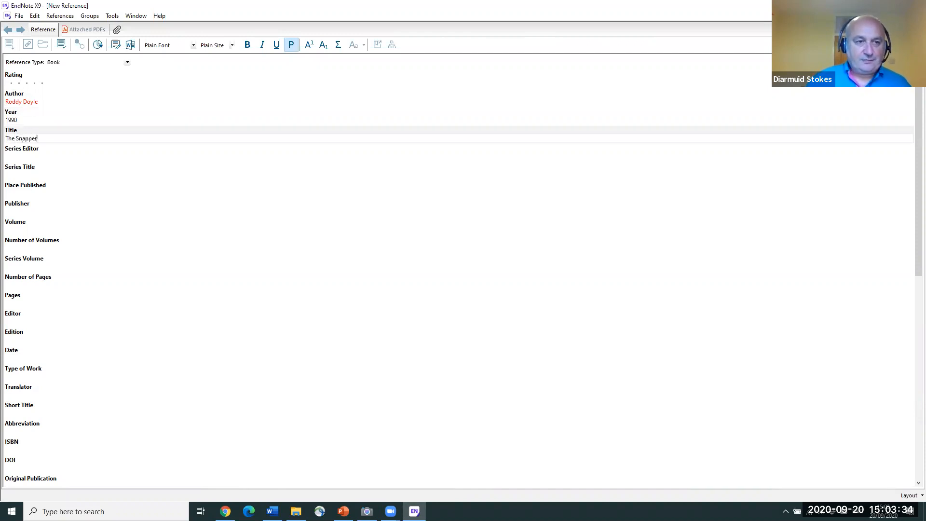
{"action": "left_click", "coordinate": [24, 195]}
{"action": "type", "text": "London"}
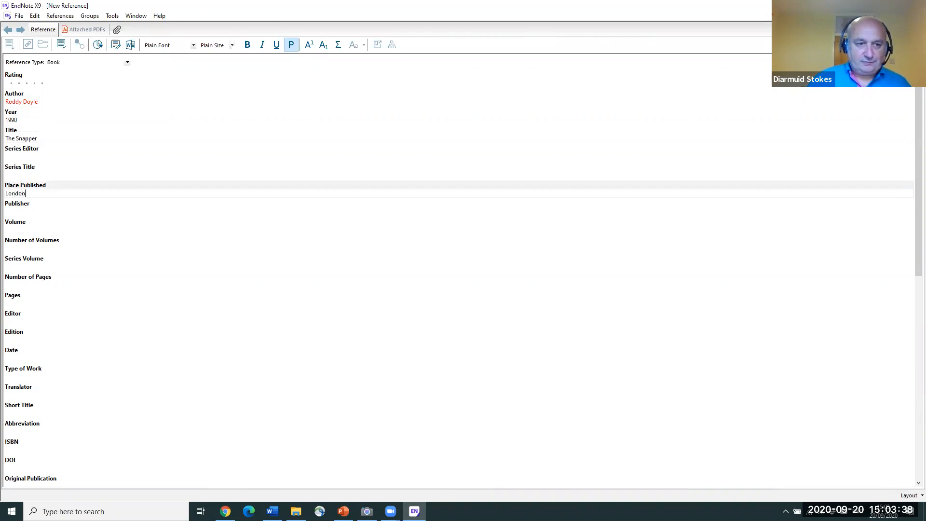
Review the remaining Book fields, from Publisher down to Translated Author.
{"action": "left_click", "coordinate": [25, 225]}
{"action": "left_click", "coordinate": [25, 212]}
{"action": "scroll", "coordinate": [73, 221], "scroll_direction": "down", "scroll_amount": 1}
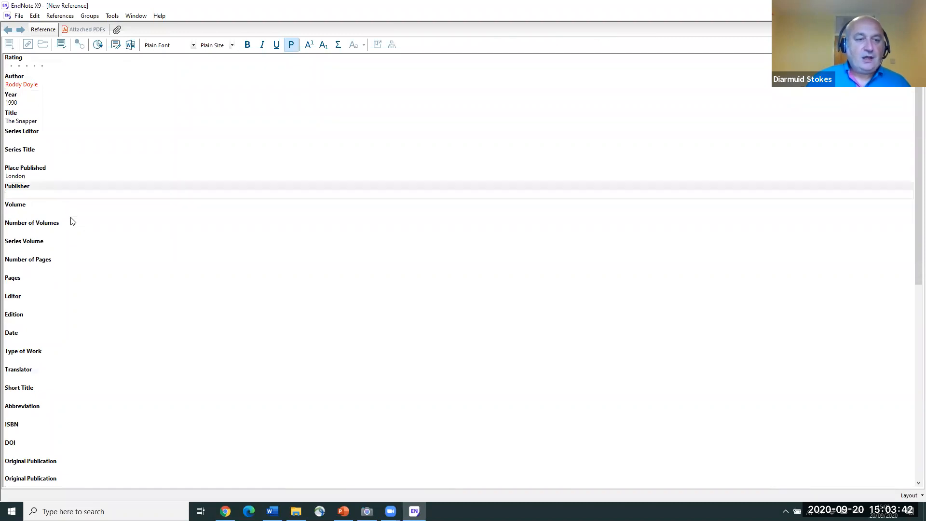
{"action": "scroll", "coordinate": [73, 221], "scroll_direction": "down", "scroll_amount": 5}
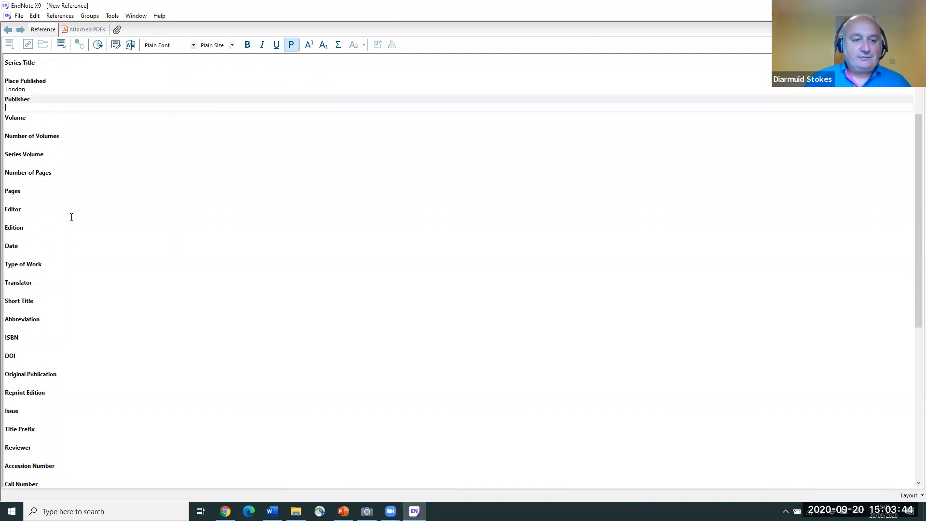
{"action": "scroll", "coordinate": [71, 217], "scroll_direction": "down", "scroll_amount": 2}
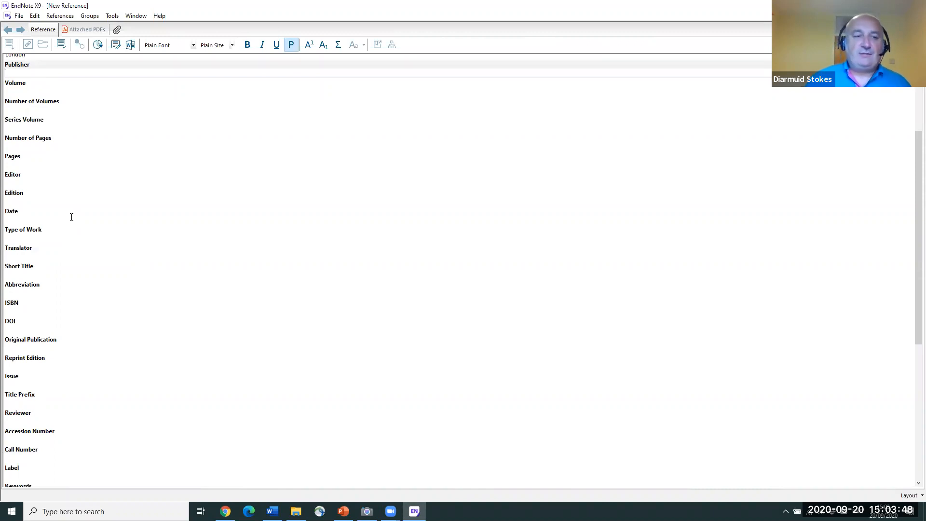
{"action": "scroll", "coordinate": [95, 228], "scroll_direction": "down", "scroll_amount": 2}
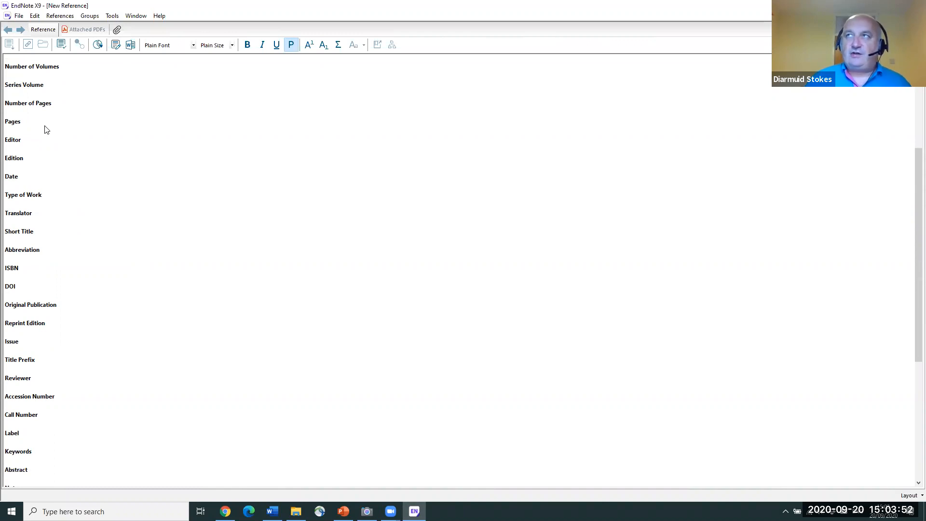
{"action": "scroll", "coordinate": [44, 129], "scroll_direction": "down", "scroll_amount": 2}
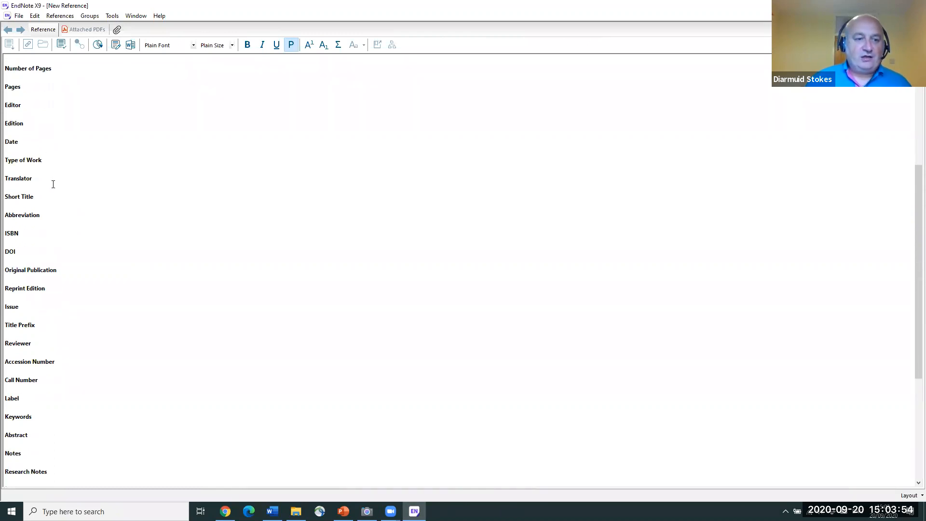
{"action": "scroll", "coordinate": [53, 184], "scroll_direction": "up", "scroll_amount": 2}
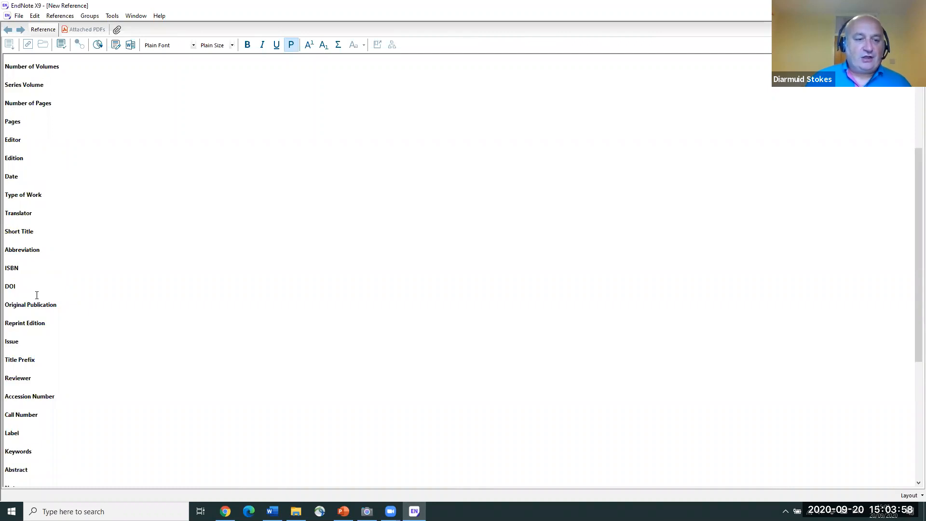
{"action": "scroll", "coordinate": [36, 294], "scroll_direction": "down", "scroll_amount": 3}
{"action": "scroll", "coordinate": [36, 296], "scroll_direction": "down", "scroll_amount": 3}
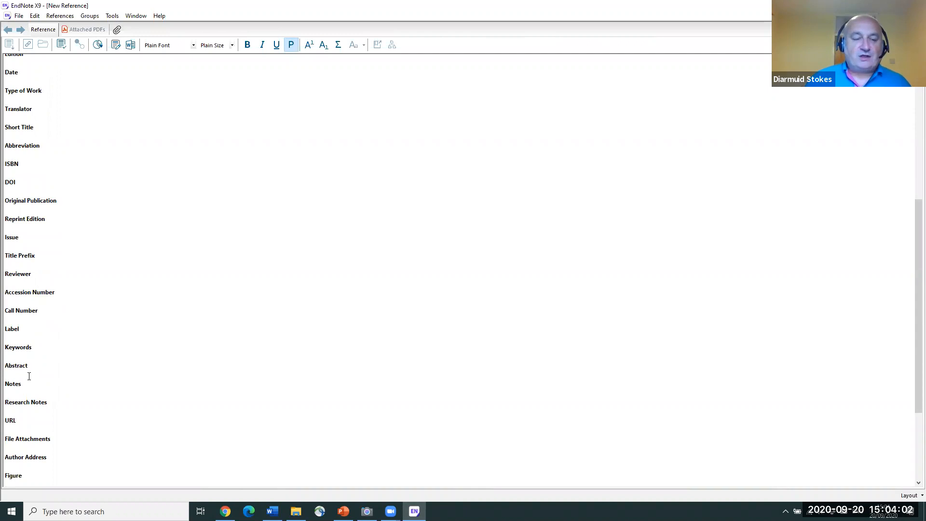
{"action": "scroll", "coordinate": [29, 377], "scroll_direction": "down", "scroll_amount": 2}
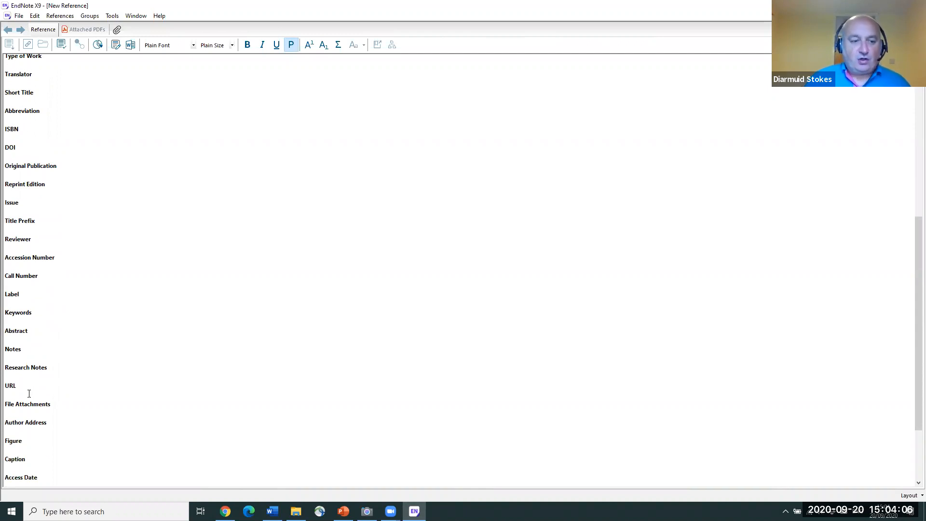
{"action": "scroll", "coordinate": [29, 393], "scroll_direction": "down", "scroll_amount": 1}
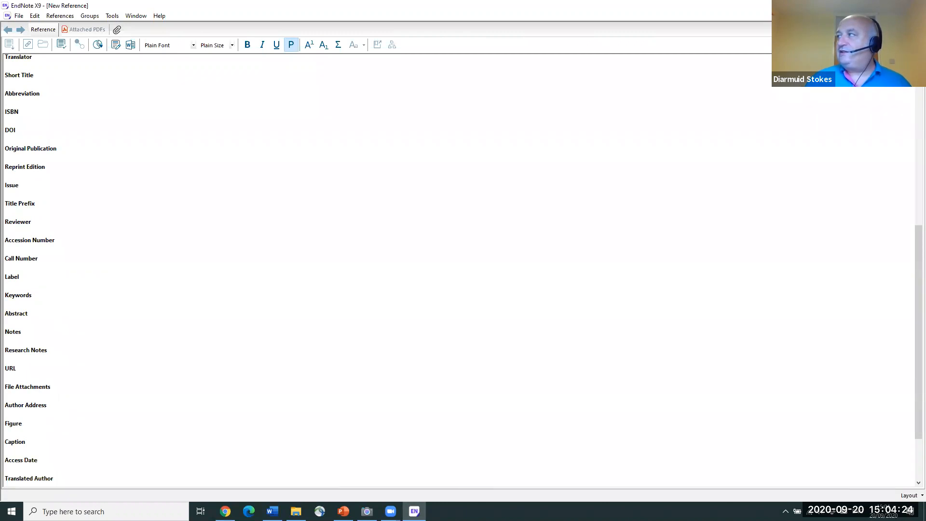
Save The Snapper reference to the library and preview it in Harvard_UCD_Research style.
{"action": "key", "text": "ctrl+w"}
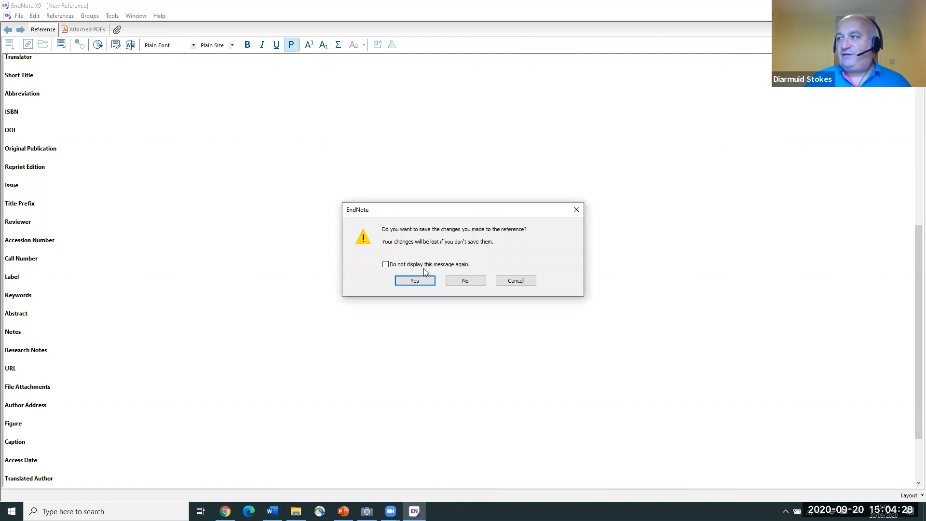
{"action": "left_click", "coordinate": [423, 284]}
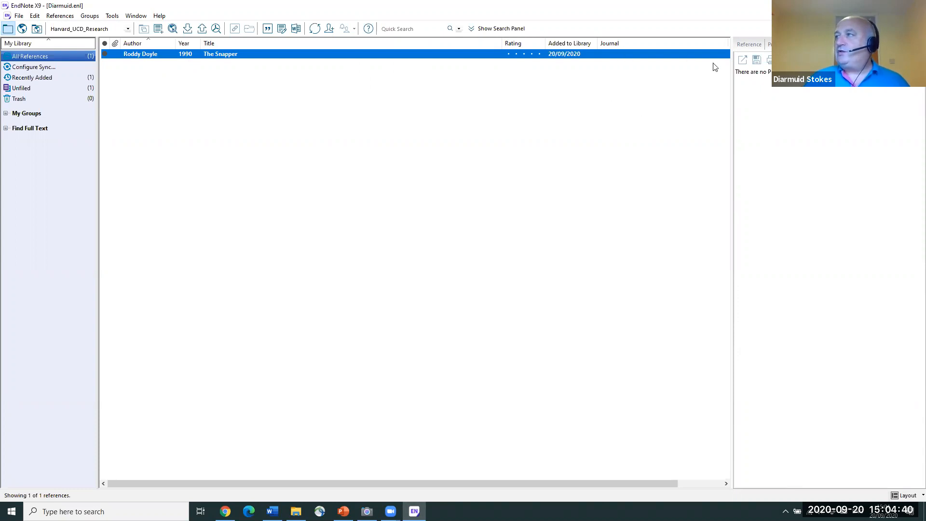
{"action": "left_click", "coordinate": [749, 44]}
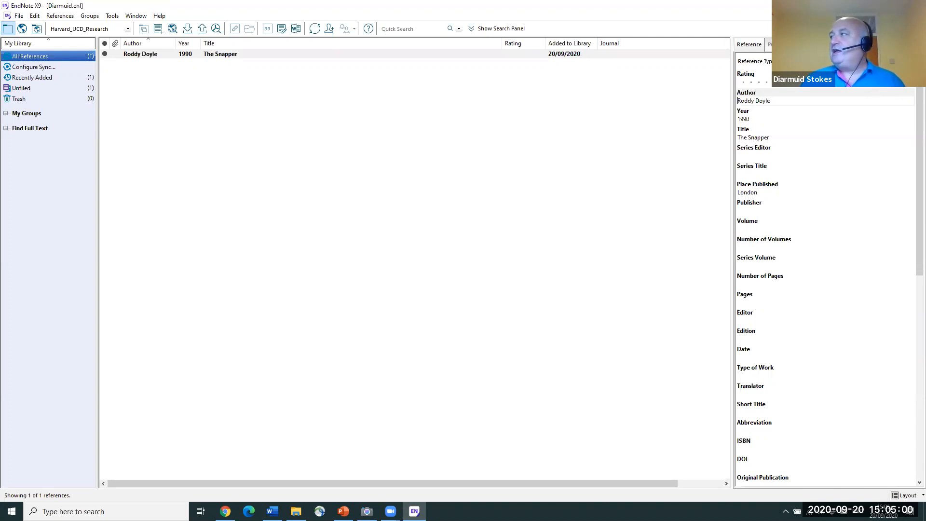
{"action": "left_click", "coordinate": [770, 44]}
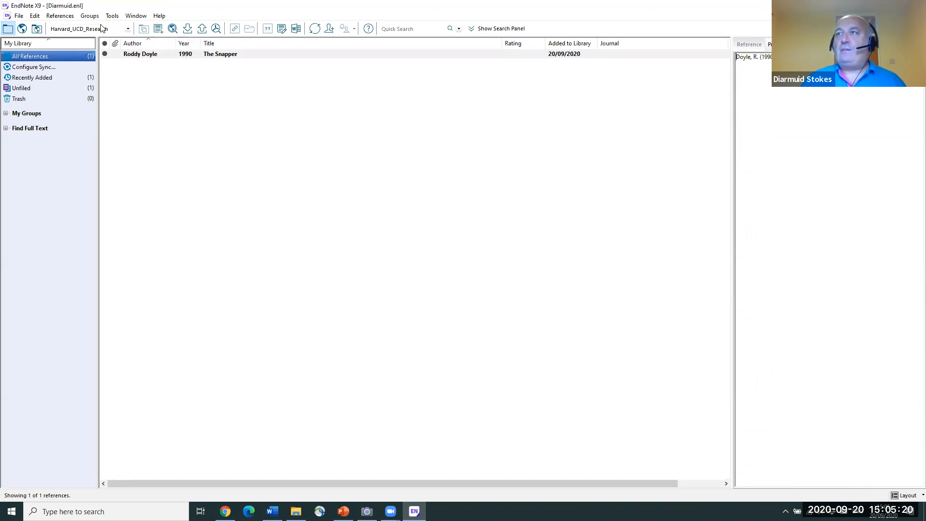
{"action": "left_click", "coordinate": [129, 29]}
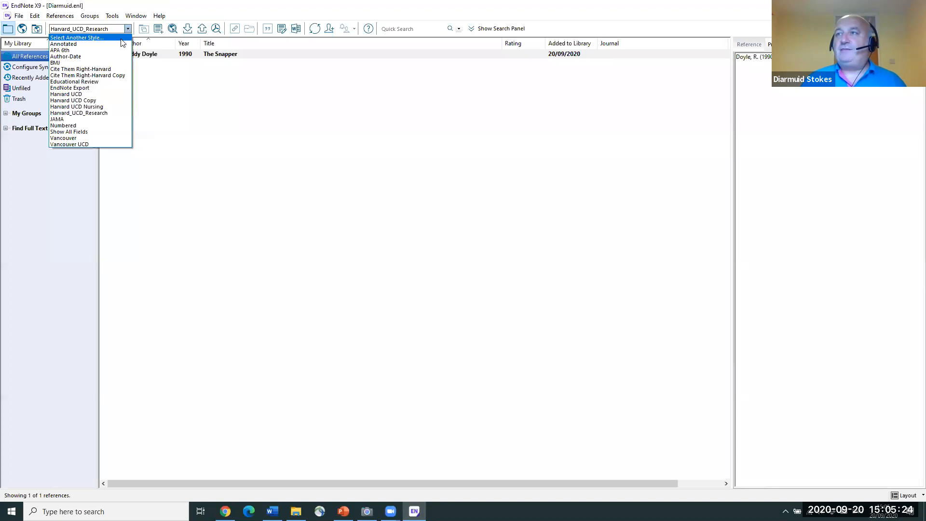
Search the style list for 'vancouver' and choose Vancouver UCD as the output style.
{"action": "left_click", "coordinate": [93, 38]}
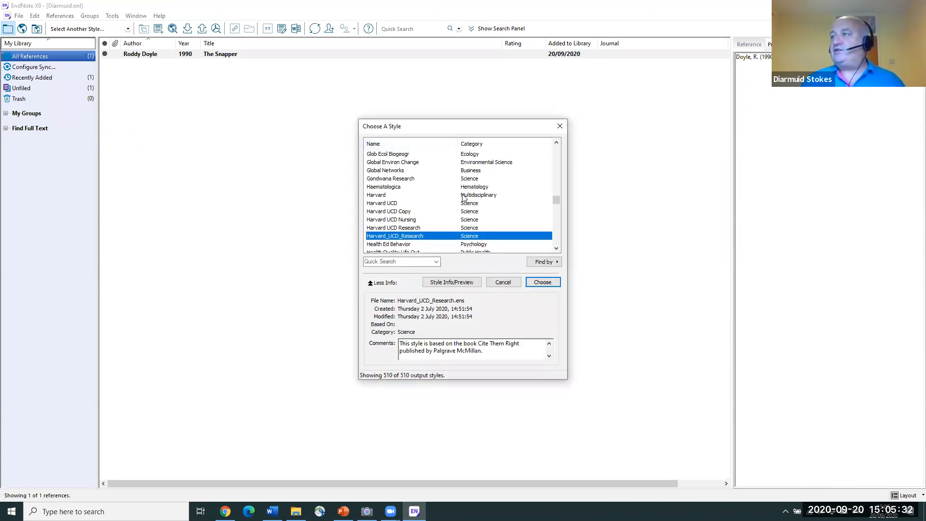
{"action": "left_click", "coordinate": [394, 263]}
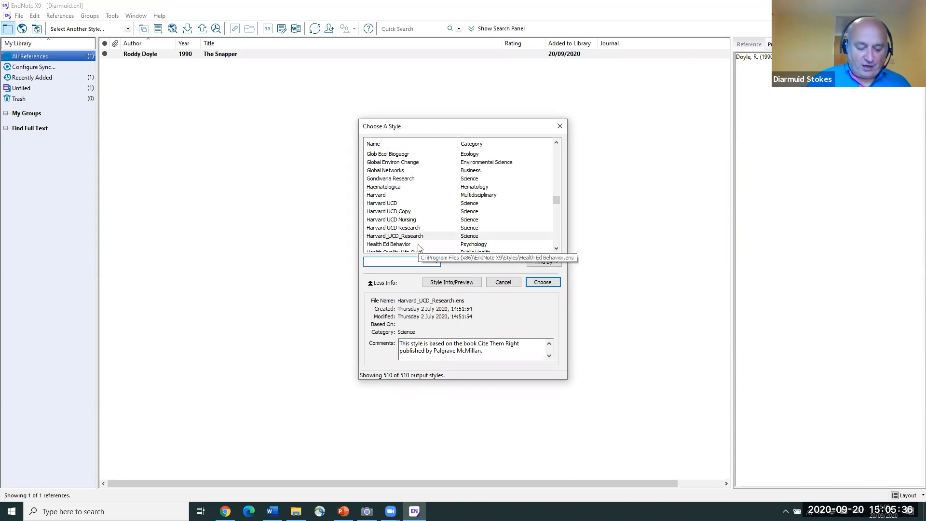
{"action": "type", "text": "vanco"}
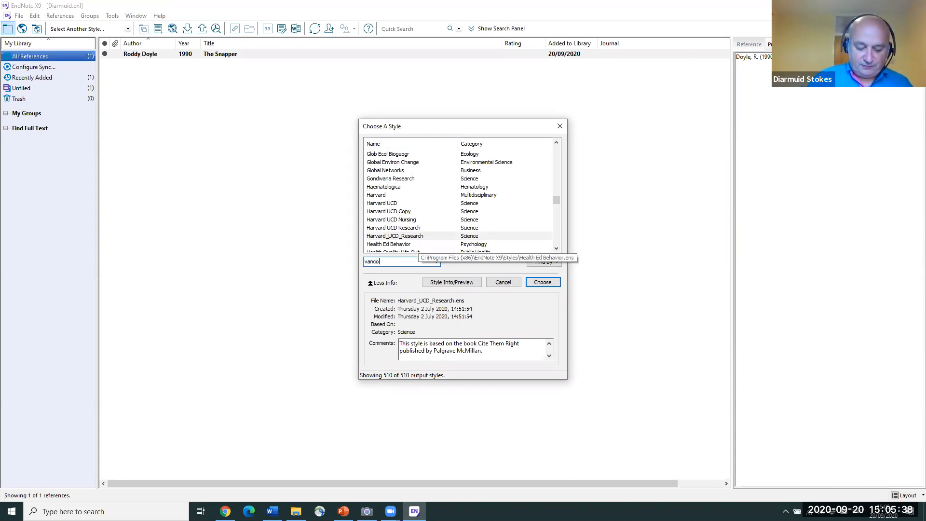
{"action": "type", "text": "uver"}
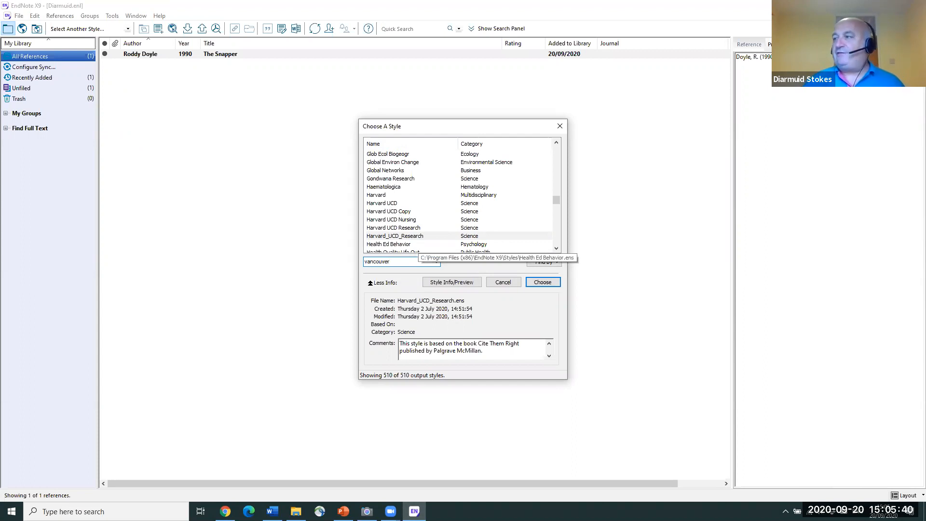
{"action": "key", "text": "Return"}
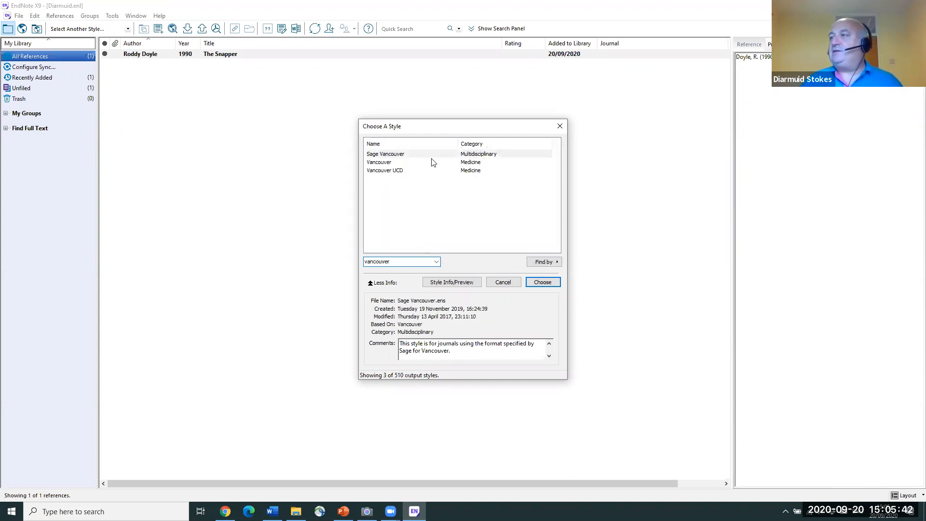
{"action": "left_click", "coordinate": [405, 170]}
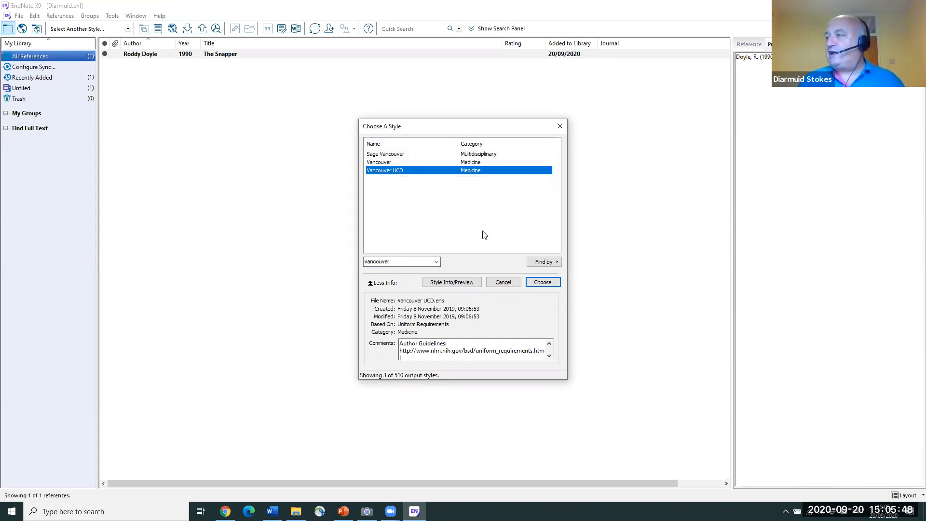
{"action": "left_click", "coordinate": [543, 282]}
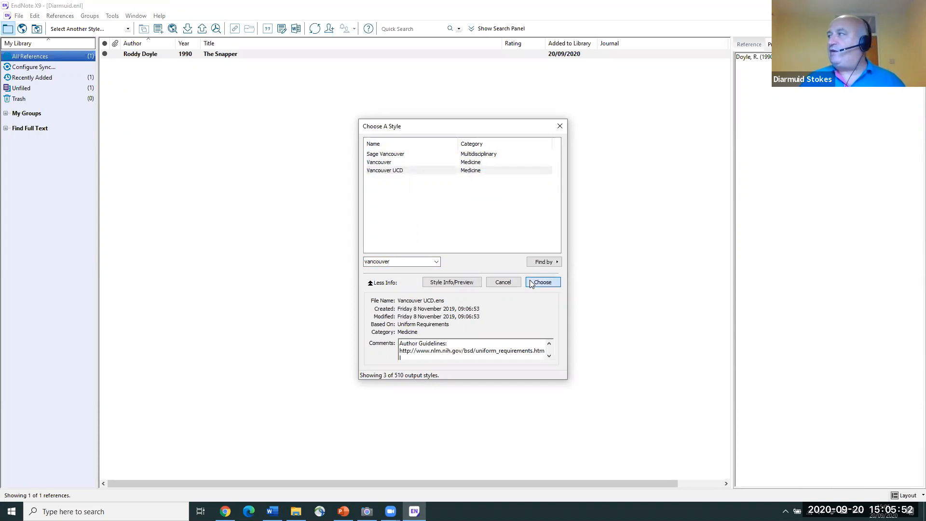
{"action": "left_click", "coordinate": [531, 283]}
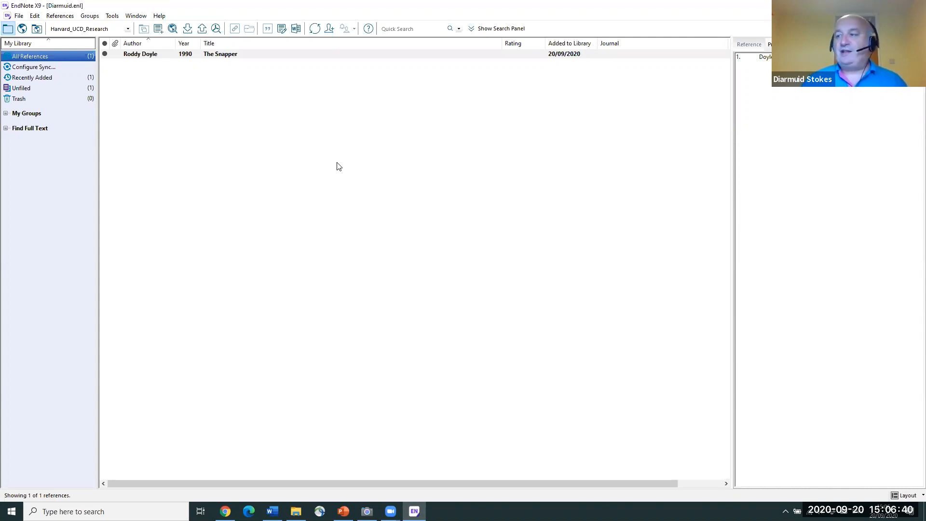
{"action": "mouse_move", "coordinate": [225, 511]}
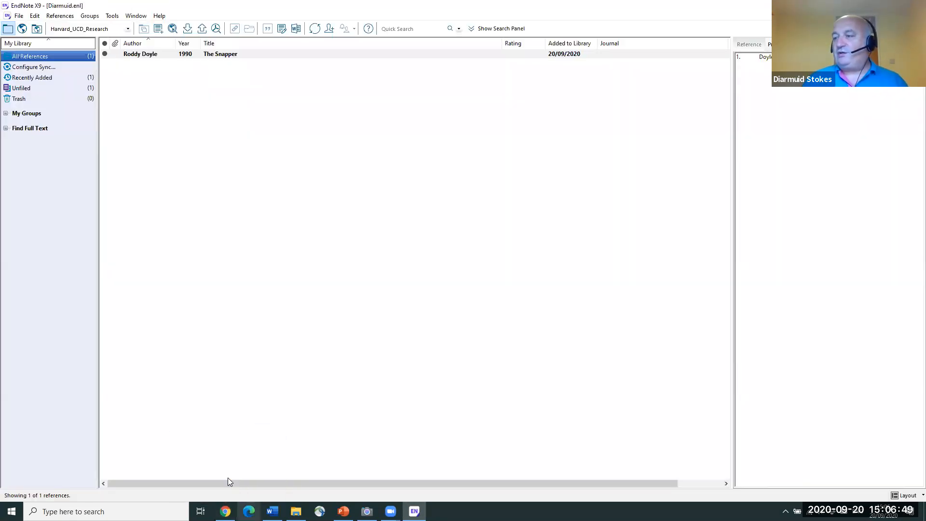
Switch to the browser and search UCD Library OneSearch for 'james joyce'.
{"action": "left_click", "coordinate": [225, 511]}
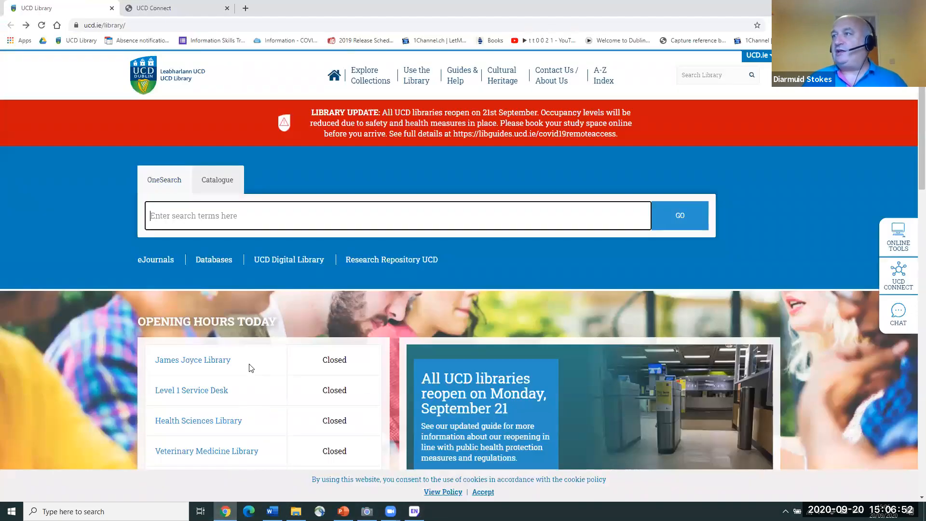
{"action": "left_click", "coordinate": [230, 219]}
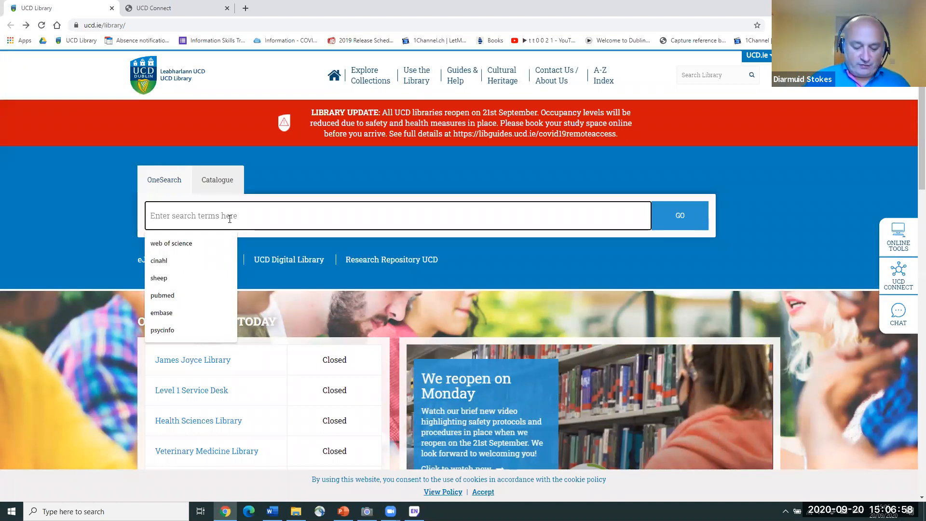
{"action": "type", "text": "jas"}
{"action": "key", "text": "BackSpace"}
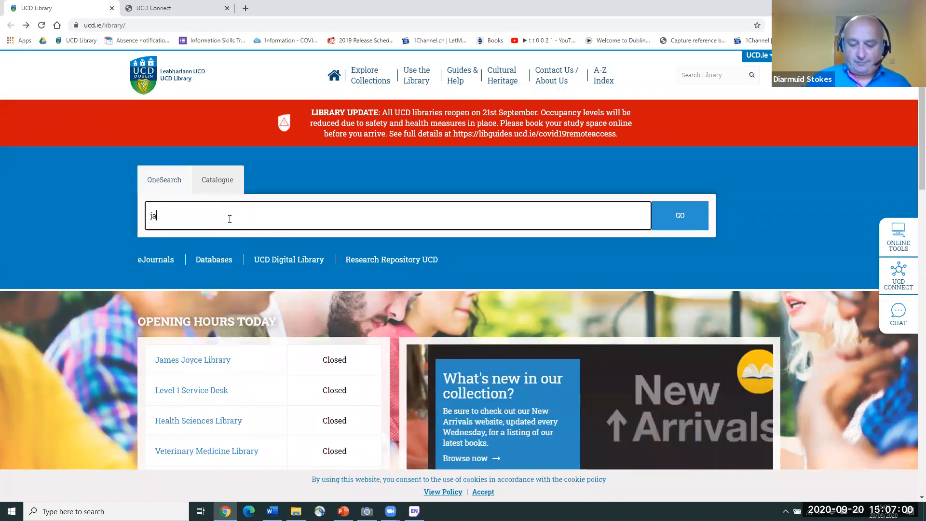
{"action": "type", "text": "mes"}
{"action": "type", "text": "joyce"}
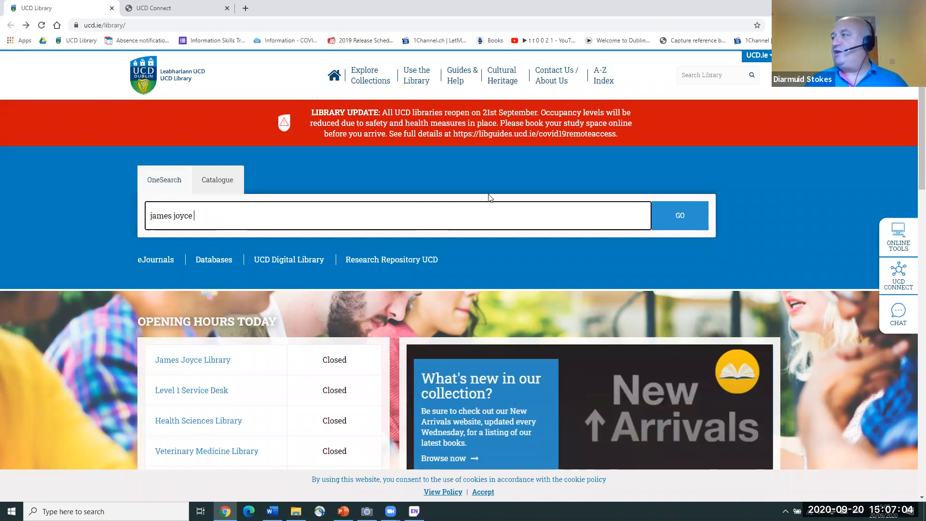
{"action": "left_click", "coordinate": [679, 216]}
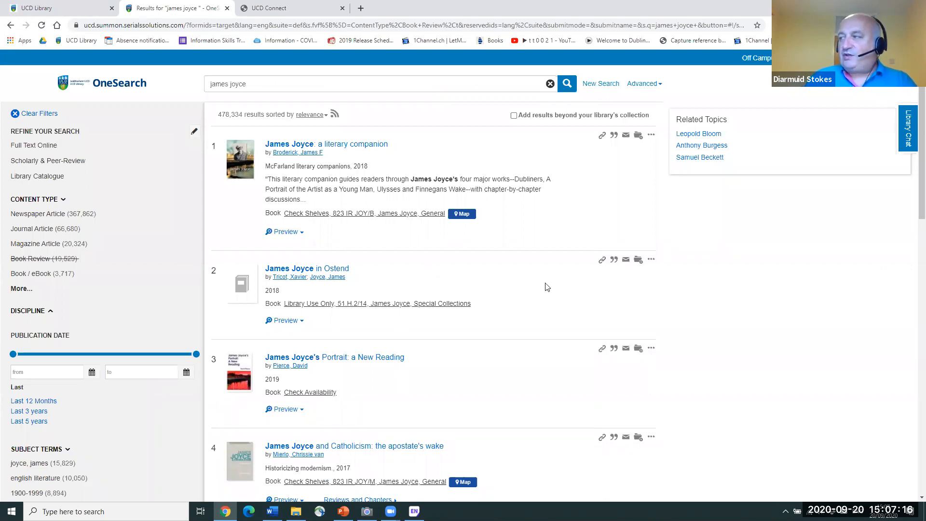
Save James Joyce in Ostend, James Joyce's Portrait: a New Reading, and James Joyce and Catholicism, then view Saved Items.
{"action": "left_click", "coordinate": [638, 262]}
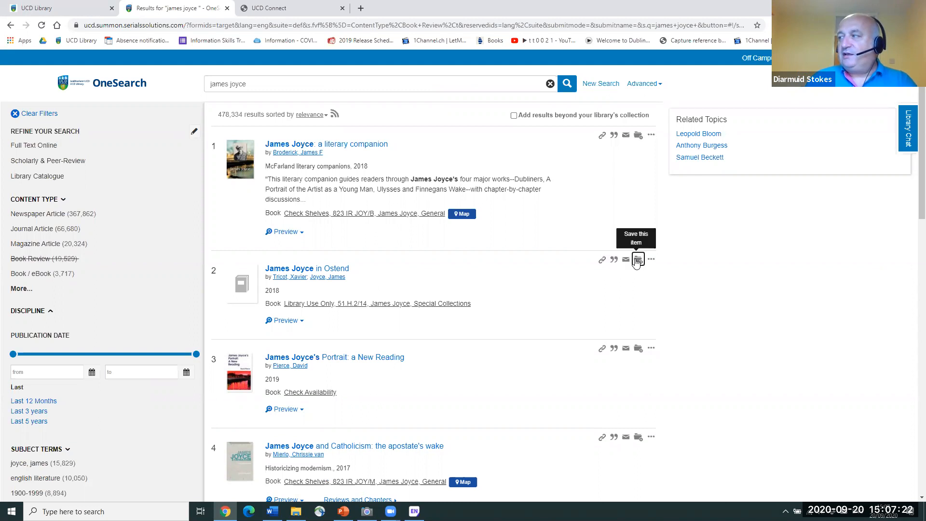
{"action": "left_click", "coordinate": [638, 348]}
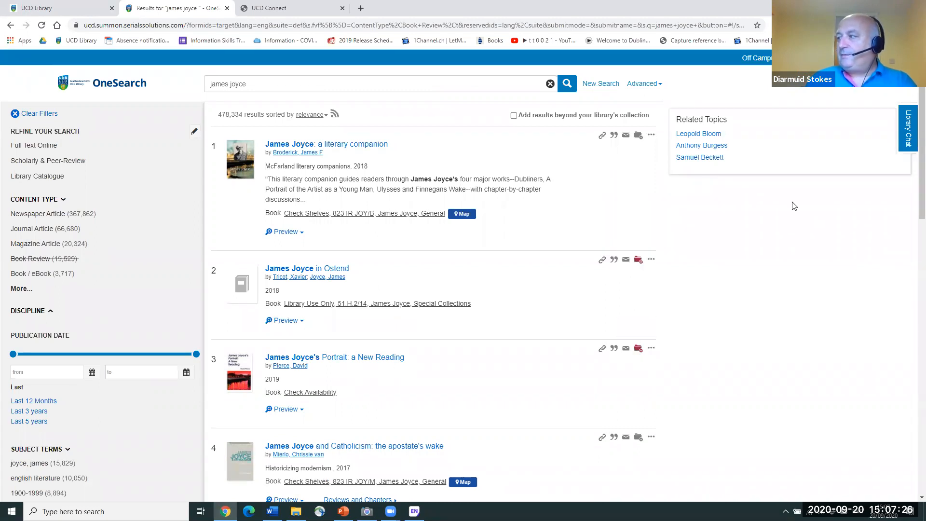
{"action": "left_click", "coordinate": [638, 438]}
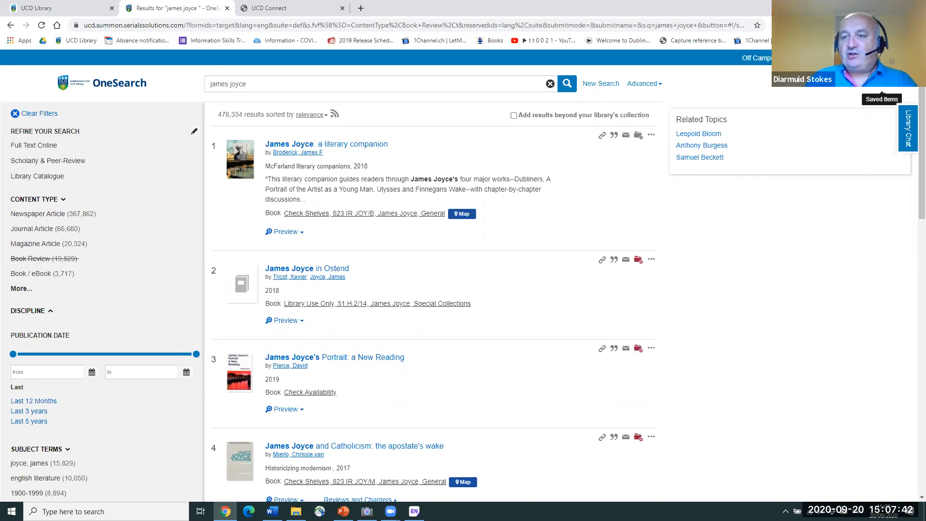
{"action": "left_click", "coordinate": [882, 86]}
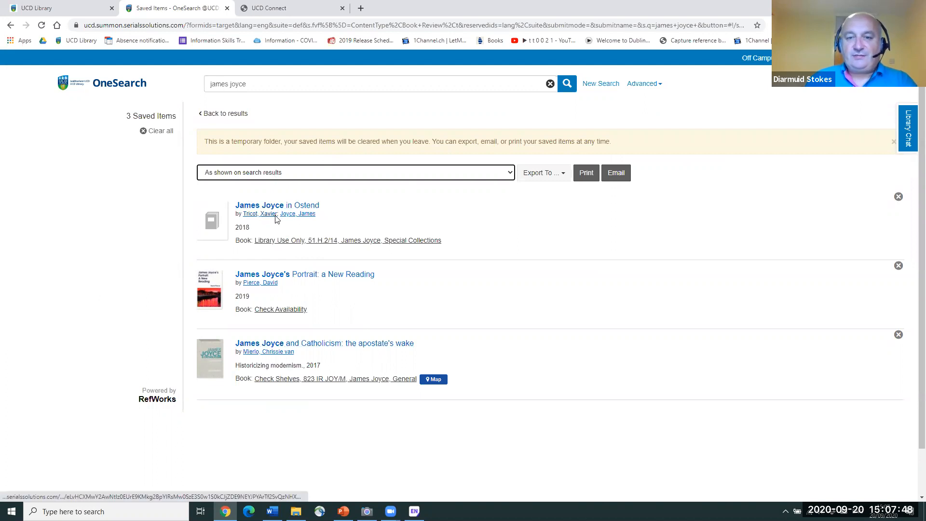
Export the saved items for EndNote and open the downloaded .ris file to import them.
{"action": "left_click", "coordinate": [564, 175]}
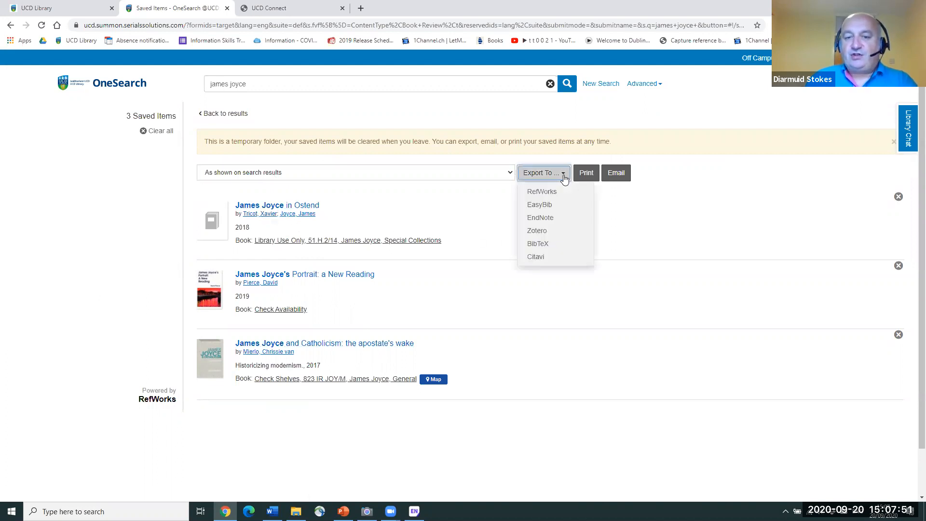
{"action": "left_click", "coordinate": [544, 220]}
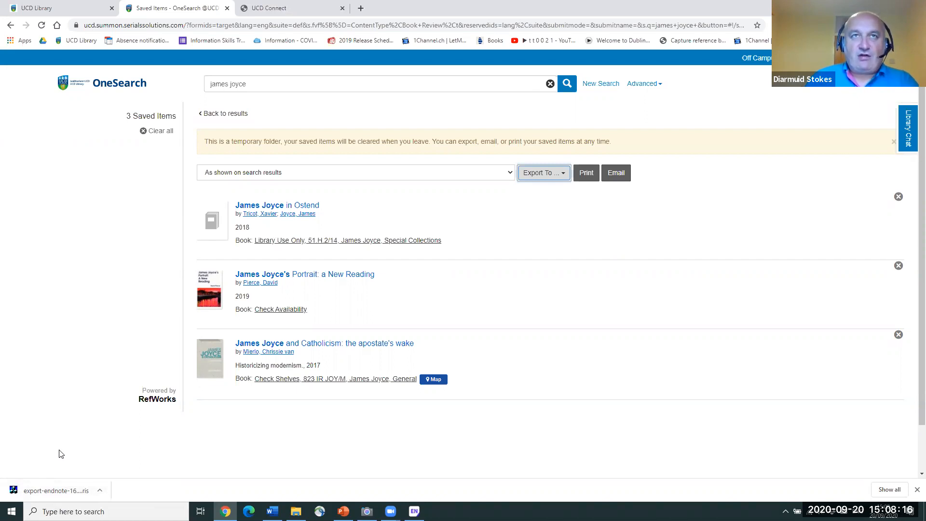
{"action": "left_click", "coordinate": [62, 493]}
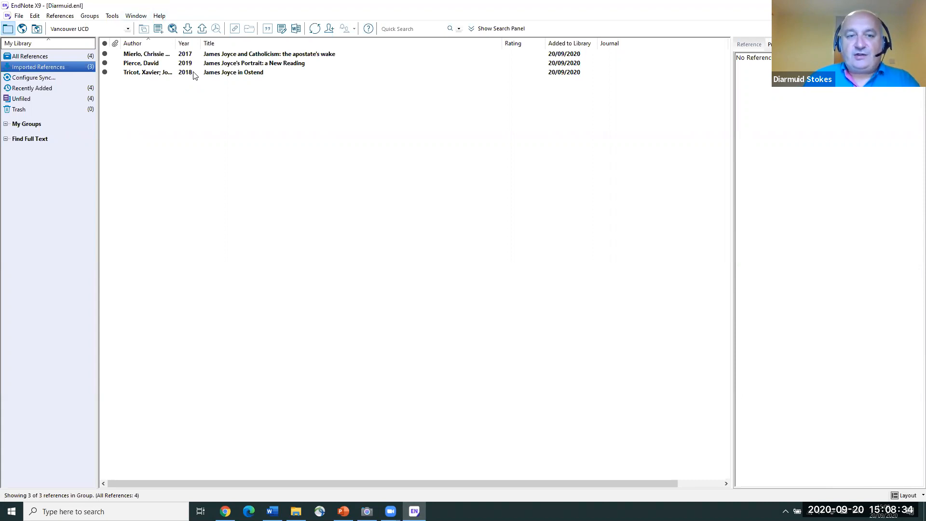
Preview the imported James Joyce and Catholicism reference, check its fields, then return to the browser.
{"action": "left_click", "coordinate": [224, 56]}
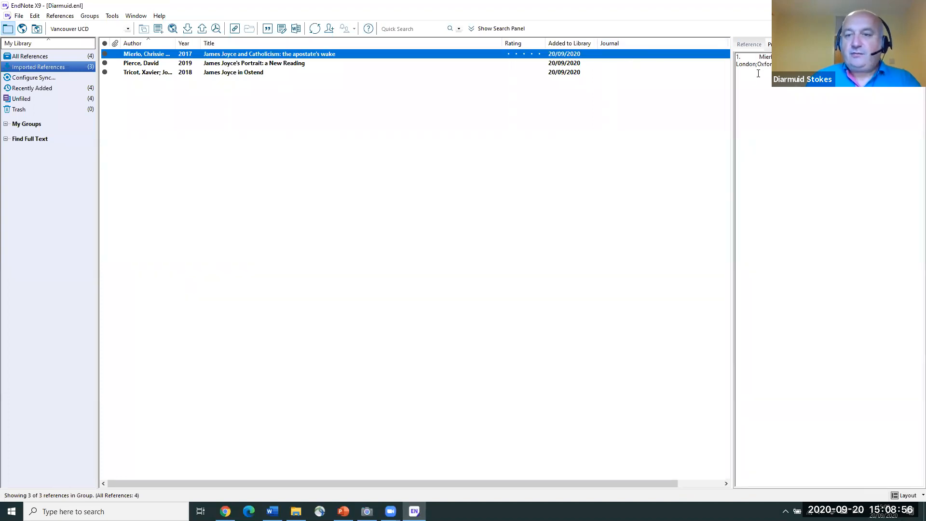
{"action": "left_click", "coordinate": [750, 44]}
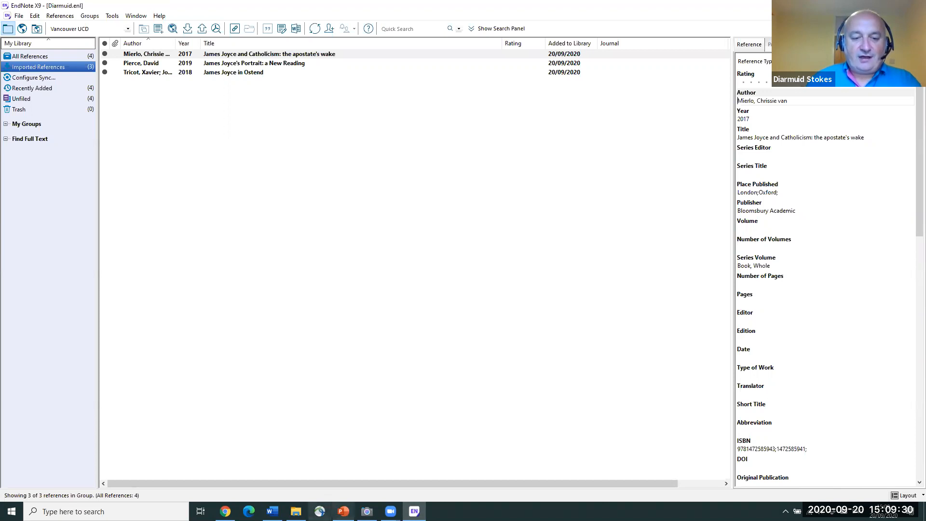
{"action": "left_click", "coordinate": [225, 511]}
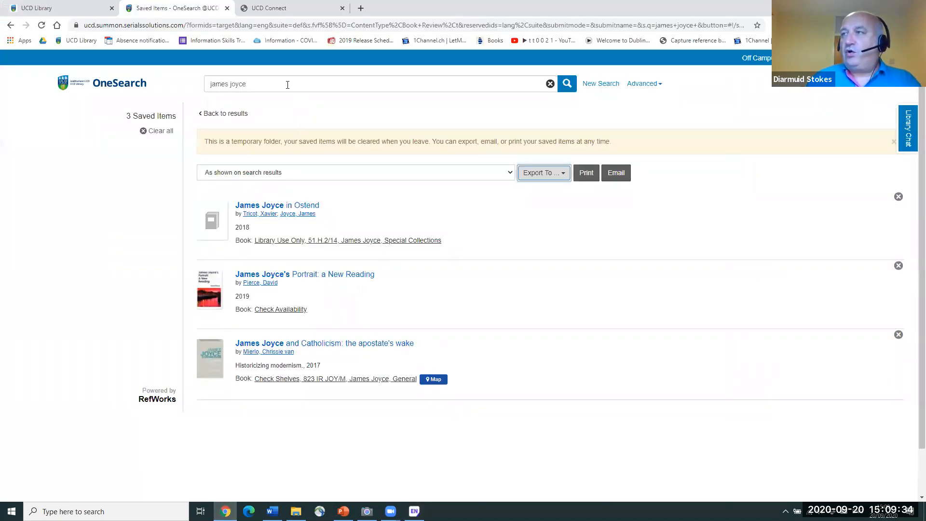
Search OneSearch for 'science direct', open ScienceDirect Journals, and sign in with UCD Connect credentials.
{"action": "left_click_drag", "start_coordinate": [288, 85], "coordinate": [179, 90]}
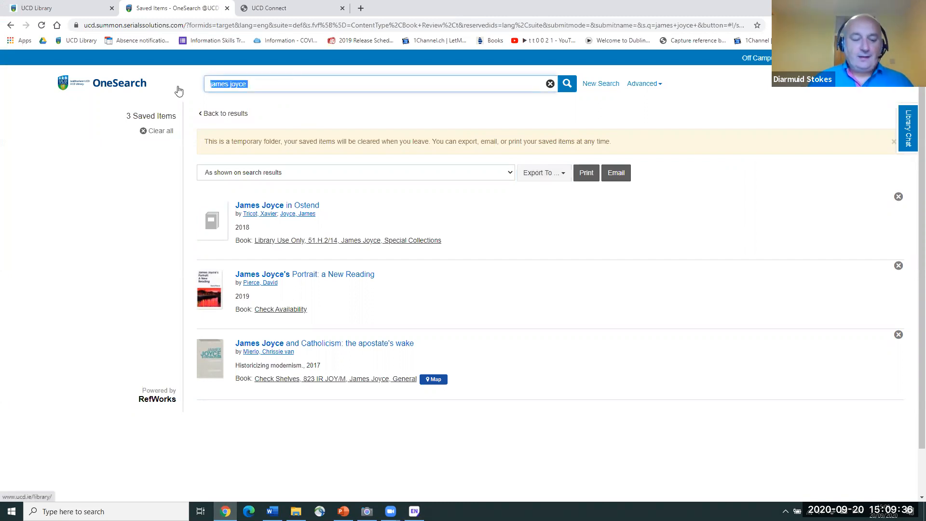
{"action": "type", "text": "science"}
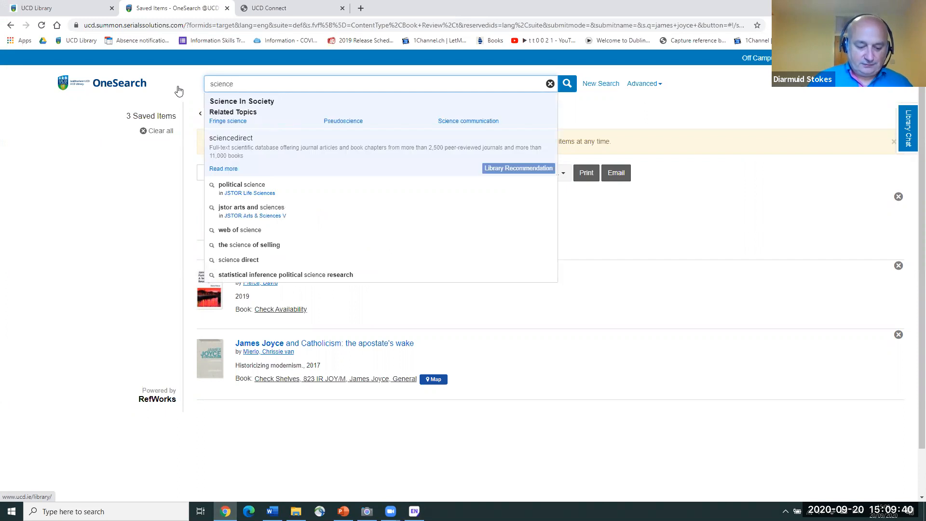
{"action": "type", "text": " direct"}
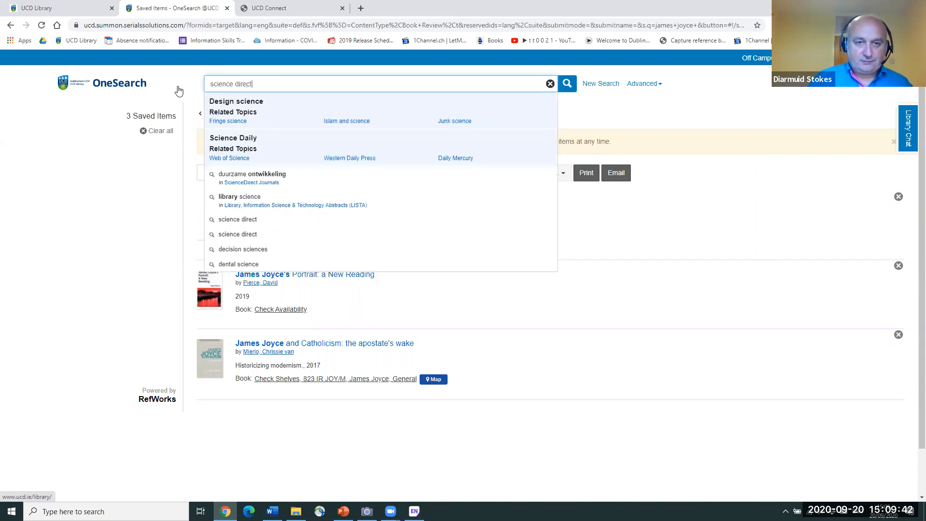
{"action": "key", "text": "Return"}
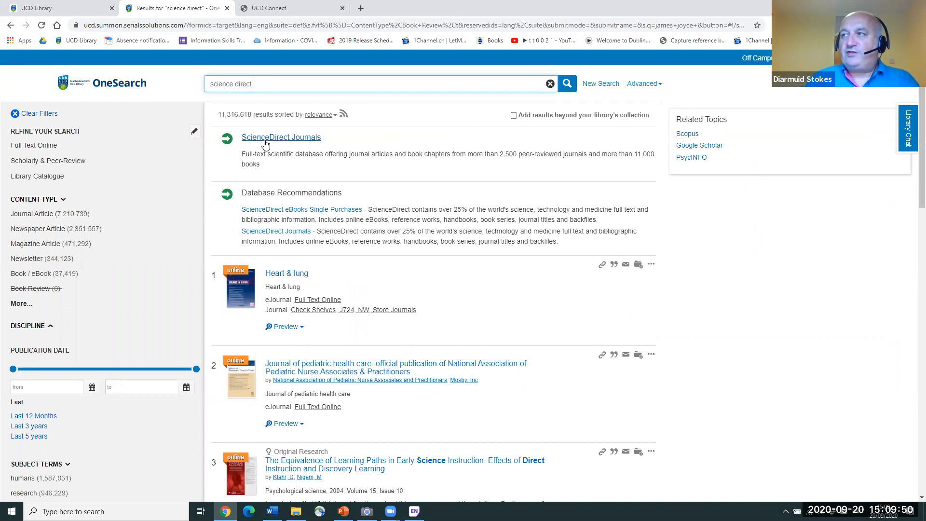
{"action": "left_click", "coordinate": [278, 139]}
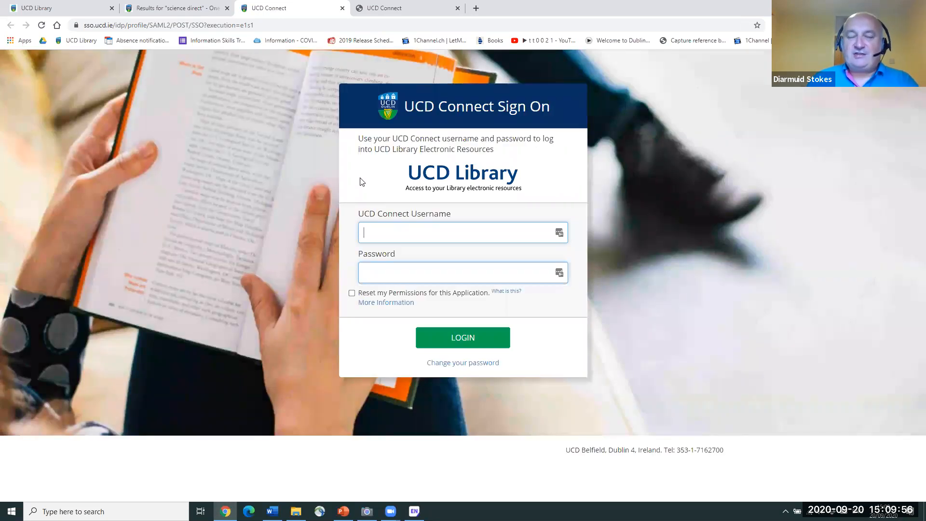
{"action": "type", "text": "dstokes"}
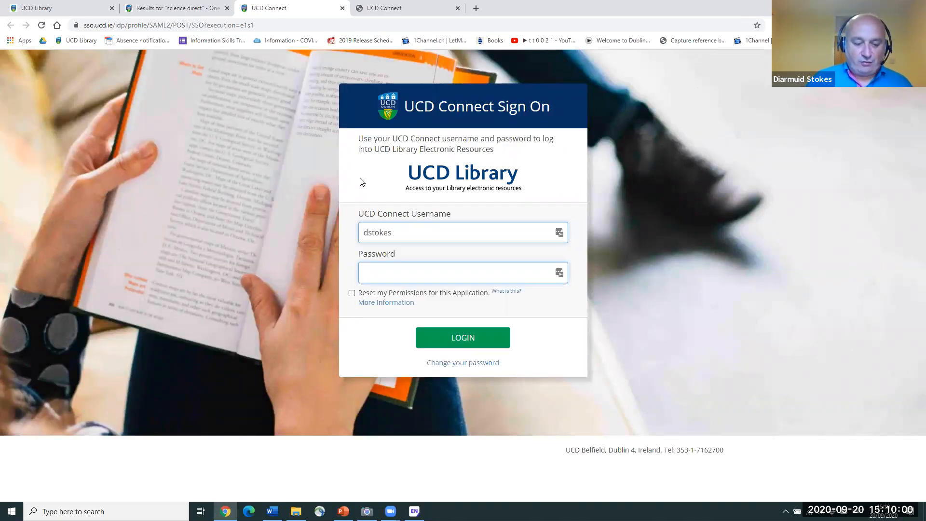
{"action": "type", "text": "••••••••••••"}
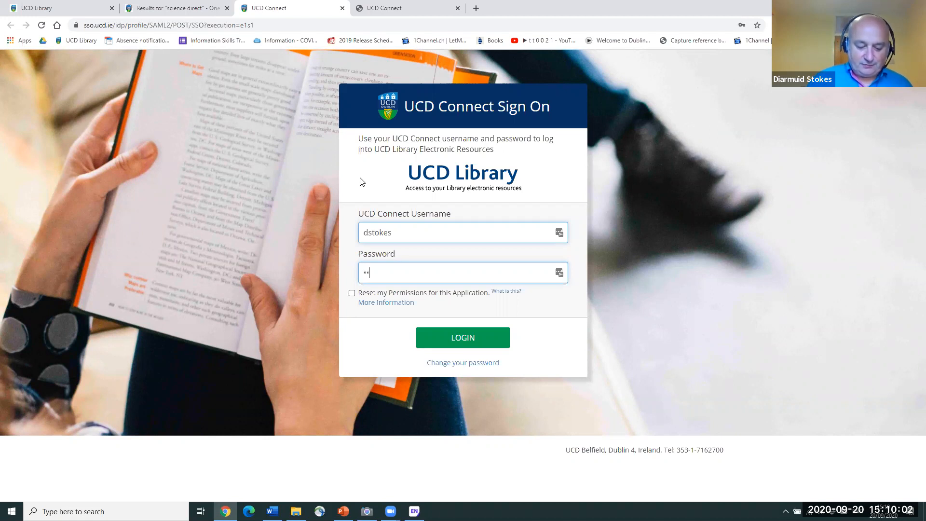
{"action": "type", "text": "•"}
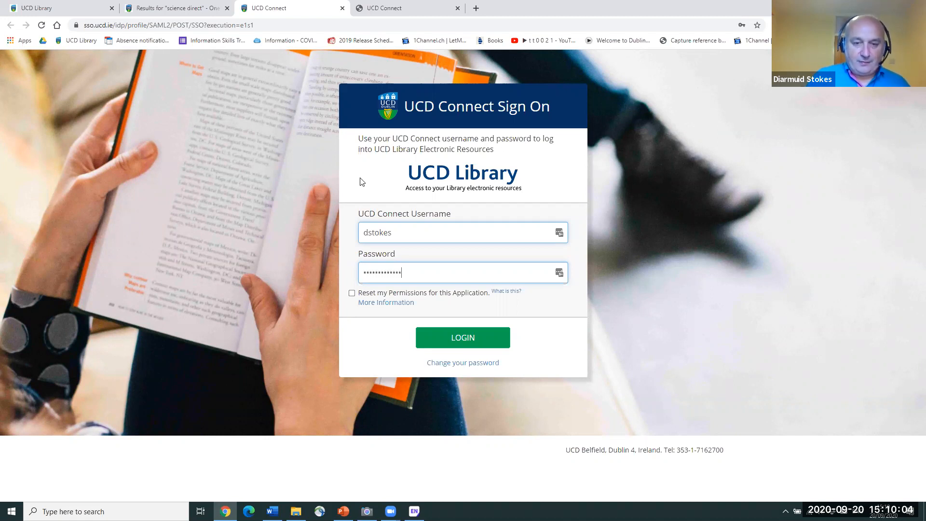
{"action": "left_click", "coordinate": [453, 337]}
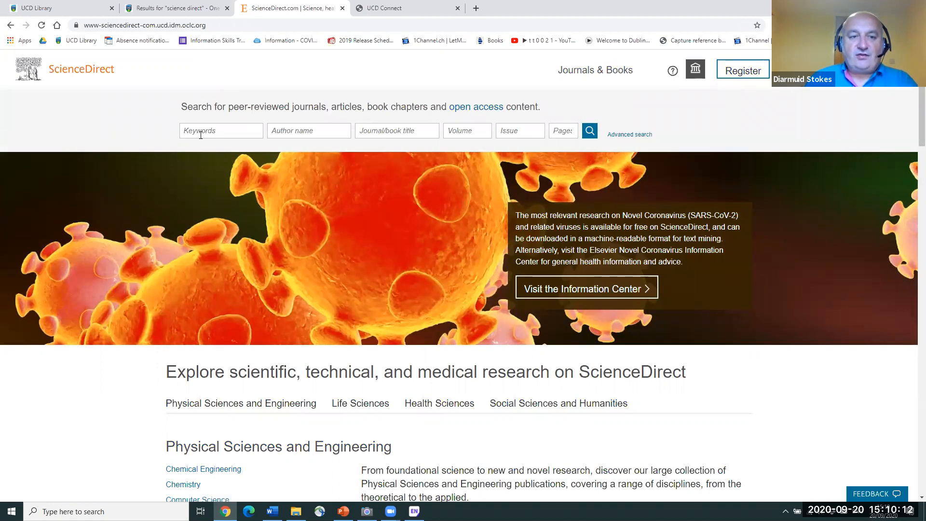
Run a ScienceDirect keyword search for 'james Joyce' and scroll through the results.
{"action": "left_click", "coordinate": [217, 128]}
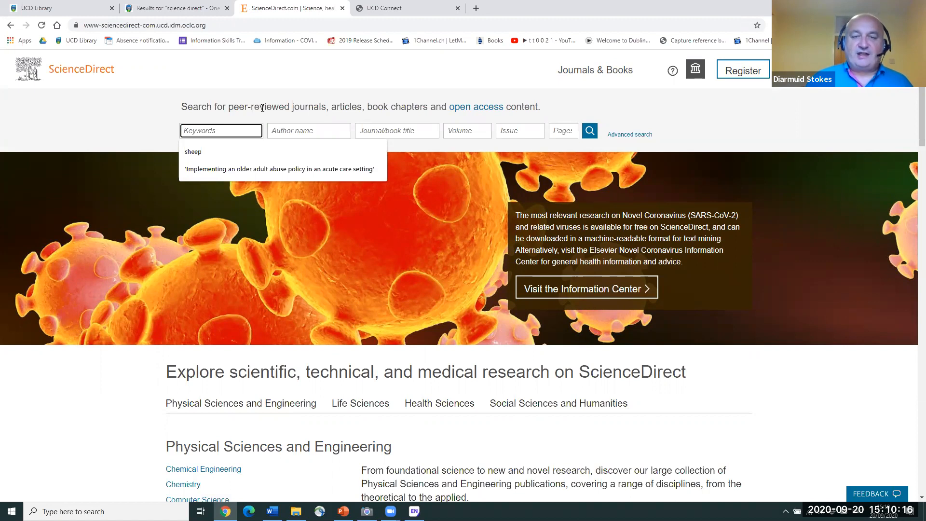
{"action": "type", "text": "james Joyce"}
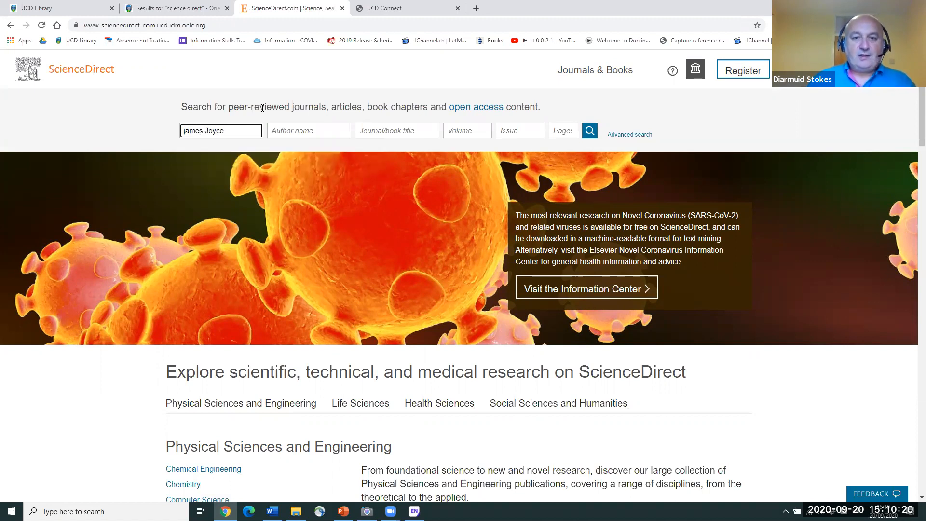
{"action": "left_click", "coordinate": [590, 132]}
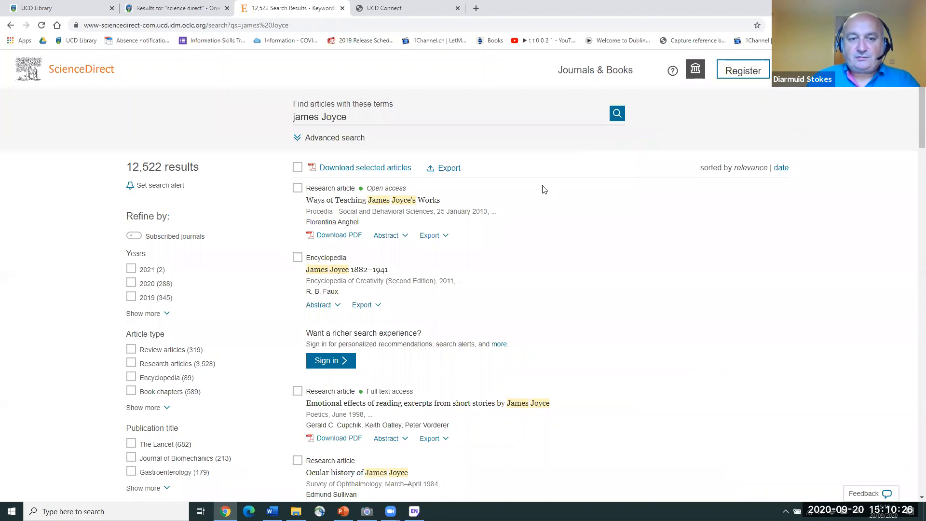
{"action": "scroll", "coordinate": [545, 189], "scroll_direction": "down", "scroll_amount": 1}
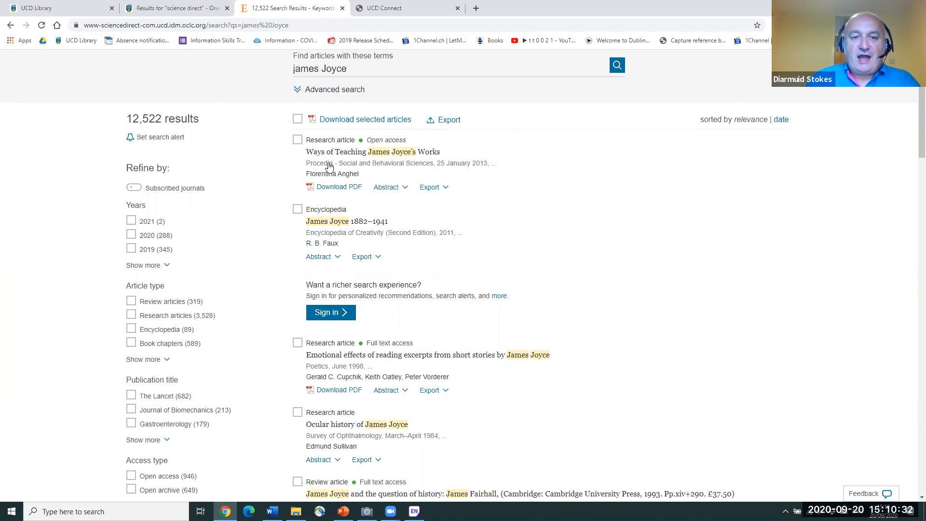
Add the James Joyce 1882–1941 and Emotional effects results, export all four as RIS, and open it in EndNote.
{"action": "left_click", "coordinate": [298, 209]}
{"action": "left_click", "coordinate": [298, 343]}
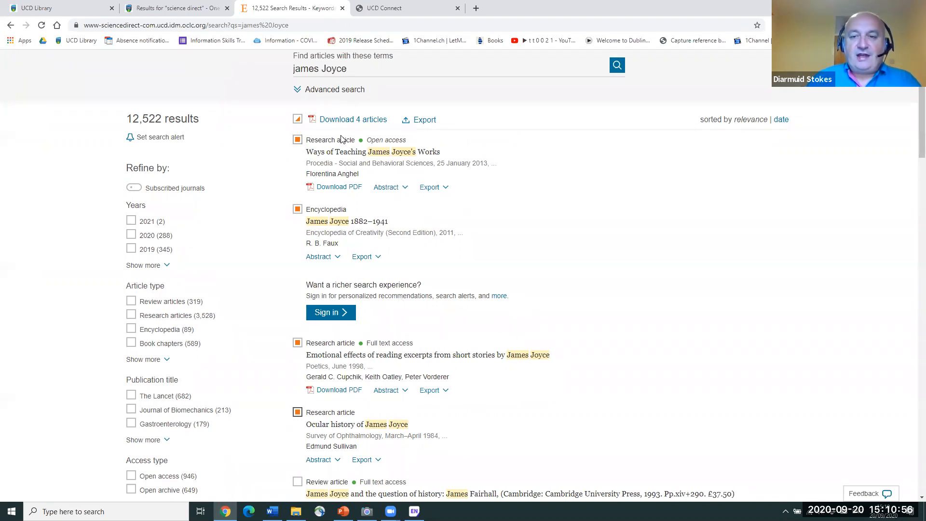
{"action": "left_click", "coordinate": [426, 124]}
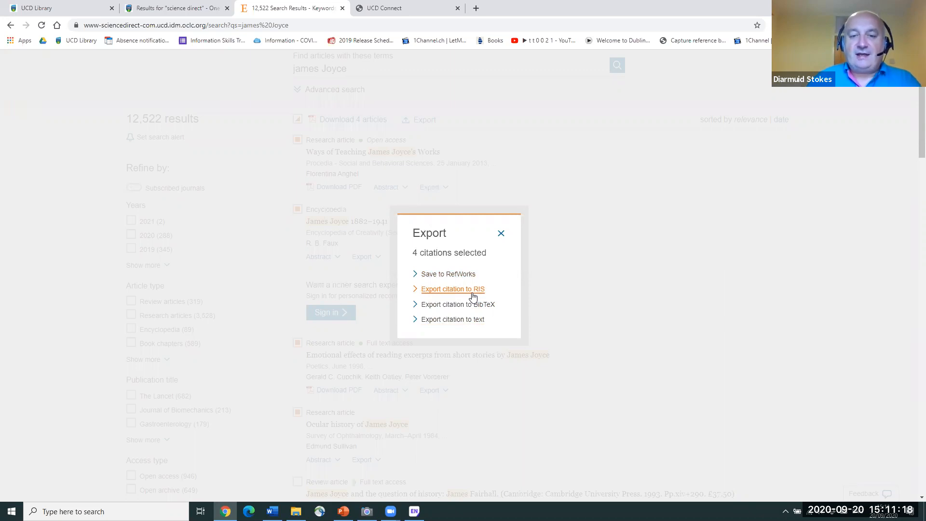
{"action": "left_click", "coordinate": [457, 291]}
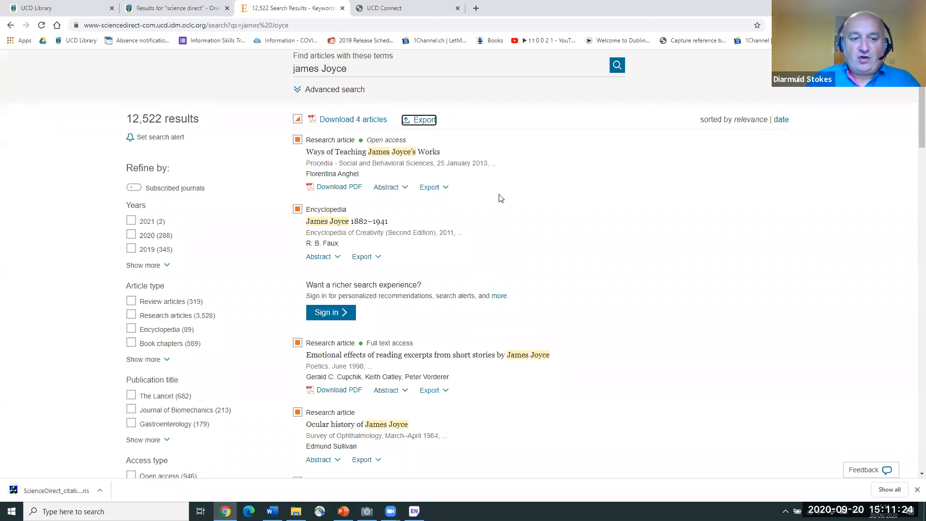
{"action": "left_click", "coordinate": [56, 491]}
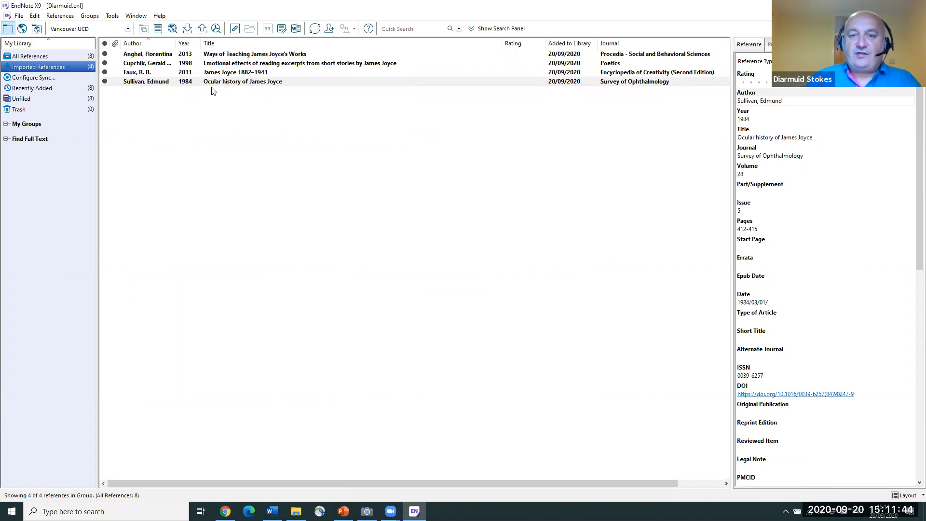
{"action": "left_click", "coordinate": [240, 65]}
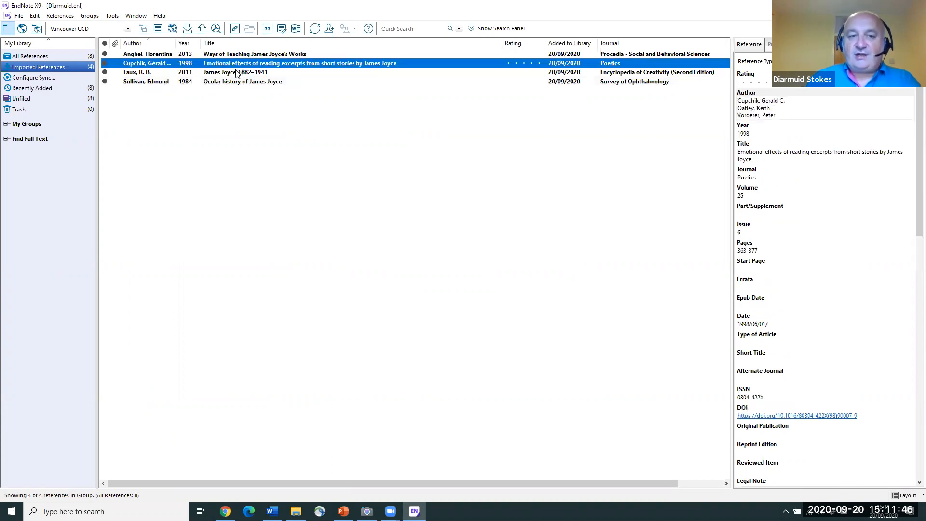
{"action": "left_click", "coordinate": [236, 73]}
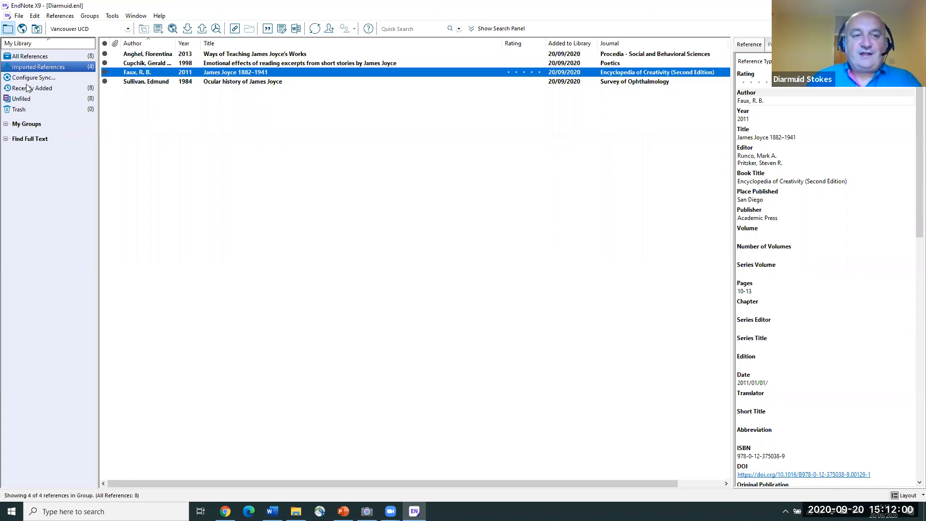
List all eight references in the library and view The Snapper's details.
{"action": "left_click", "coordinate": [25, 56]}
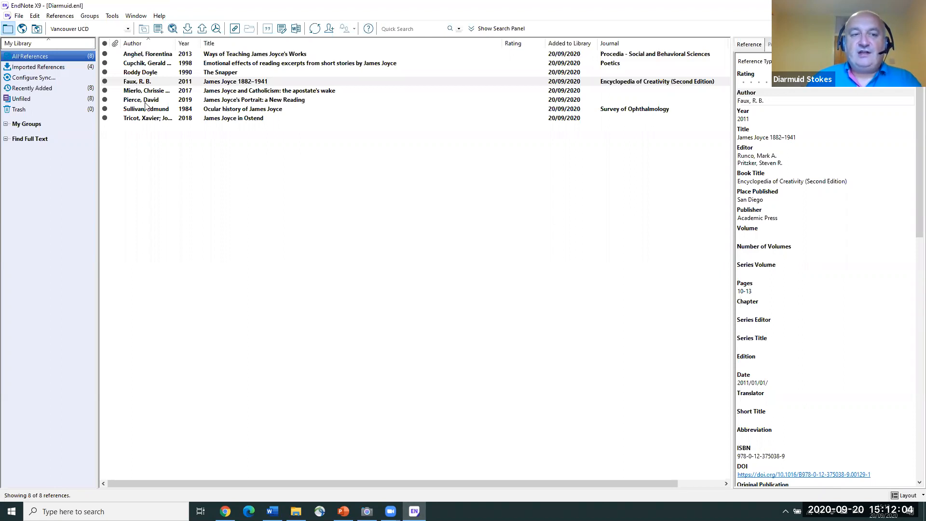
{"action": "left_click", "coordinate": [164, 74]}
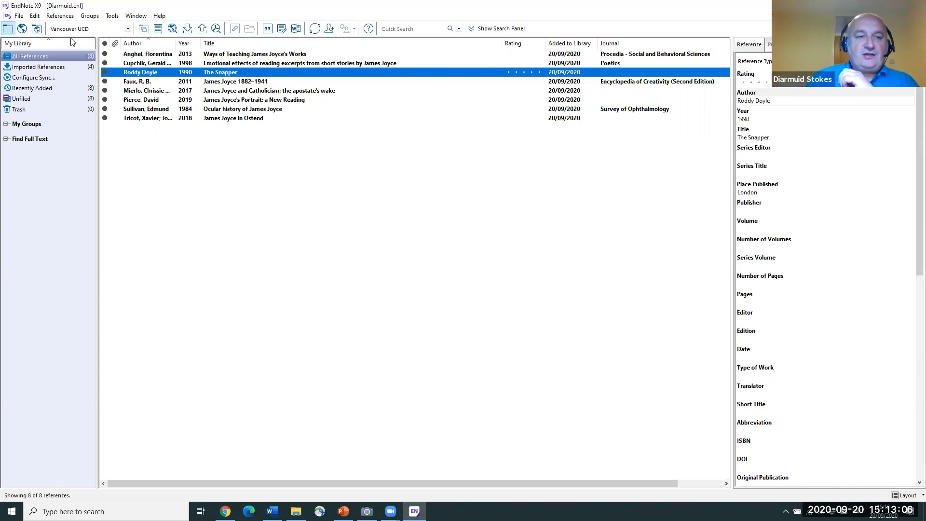
{"action": "left_click", "coordinate": [22, 19]}
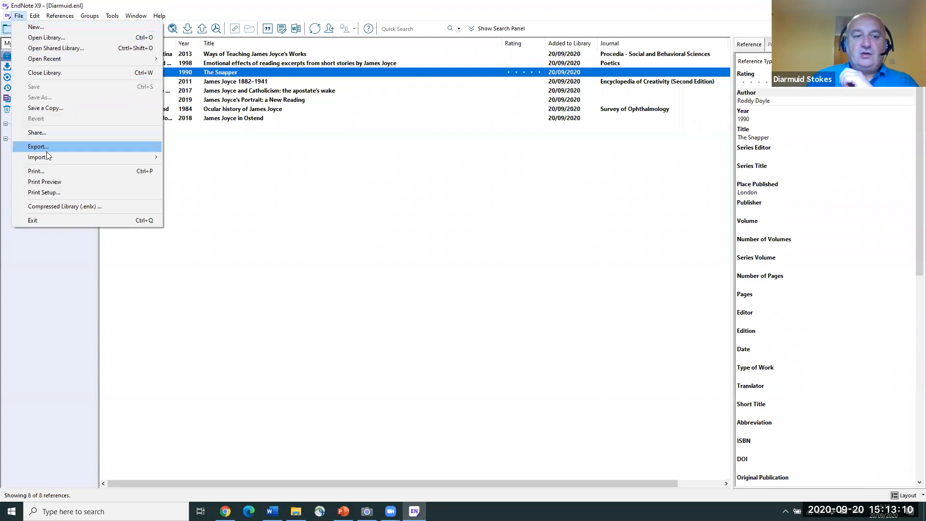
Import the Desktop\PDFs folder with Import > Folder, keeping duplicates set to Import All.
{"action": "mouse_move", "coordinate": [47, 155]}
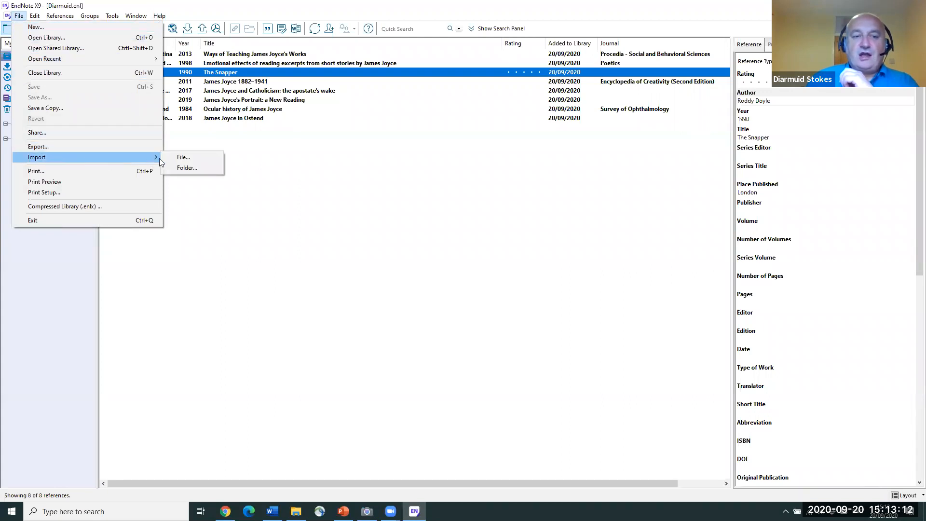
{"action": "left_click", "coordinate": [182, 168]}
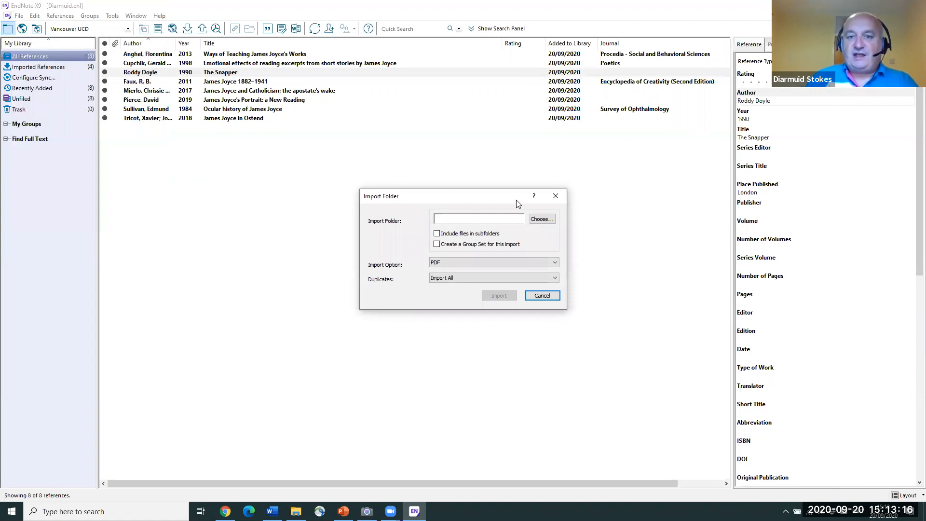
{"action": "left_click", "coordinate": [541, 220]}
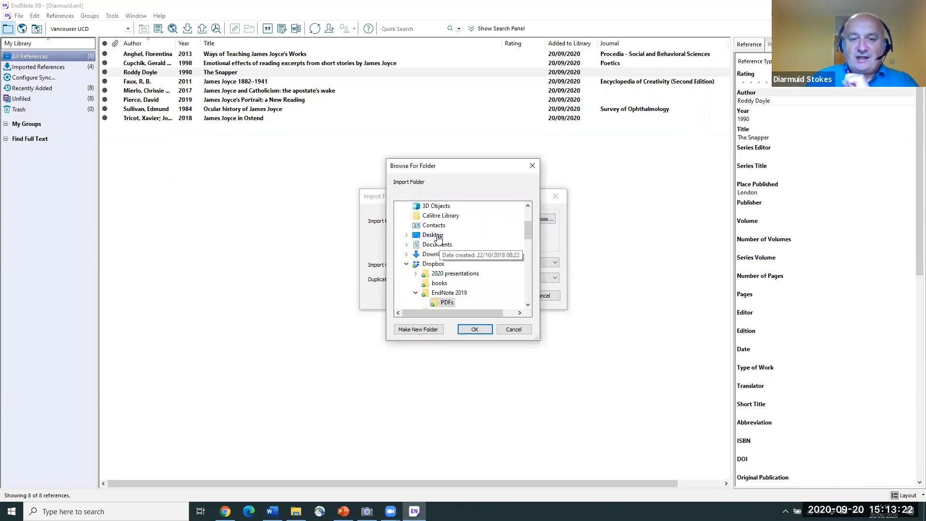
{"action": "left_click", "coordinate": [433, 235]}
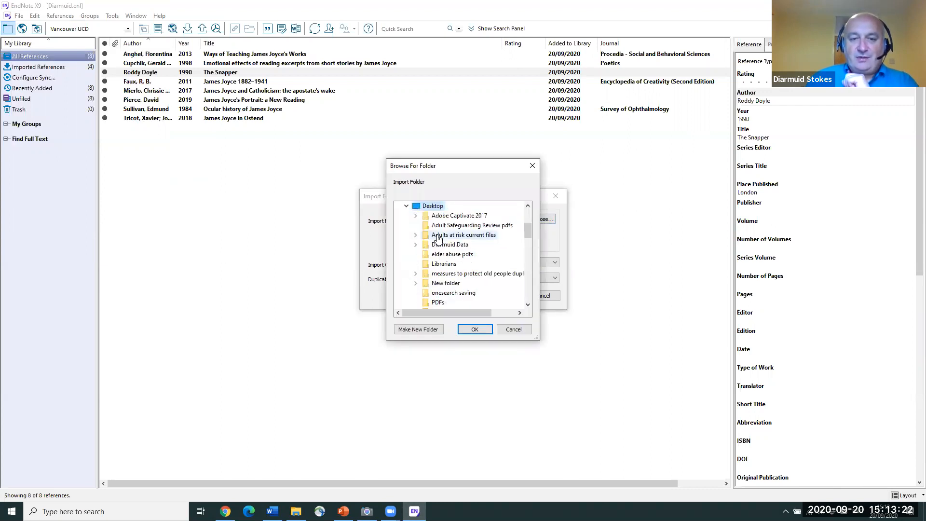
{"action": "left_click", "coordinate": [438, 304]}
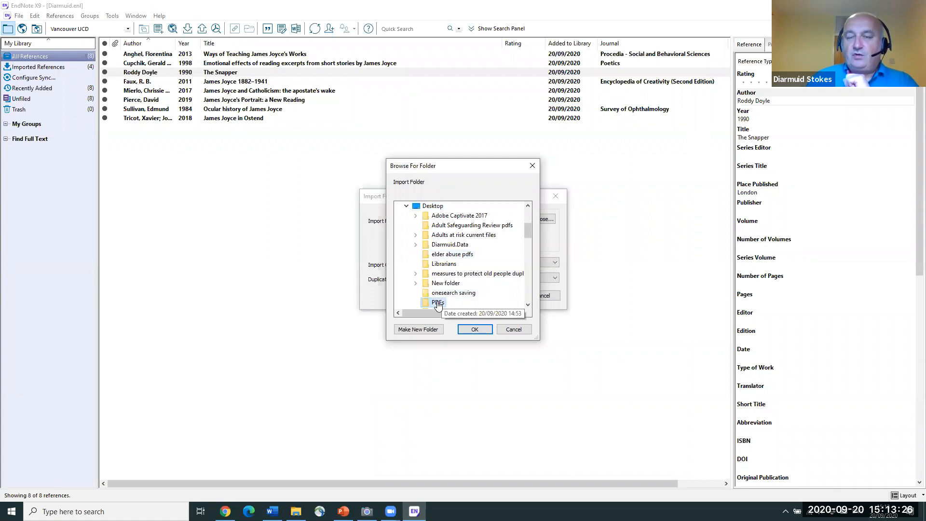
{"action": "left_click", "coordinate": [473, 330]}
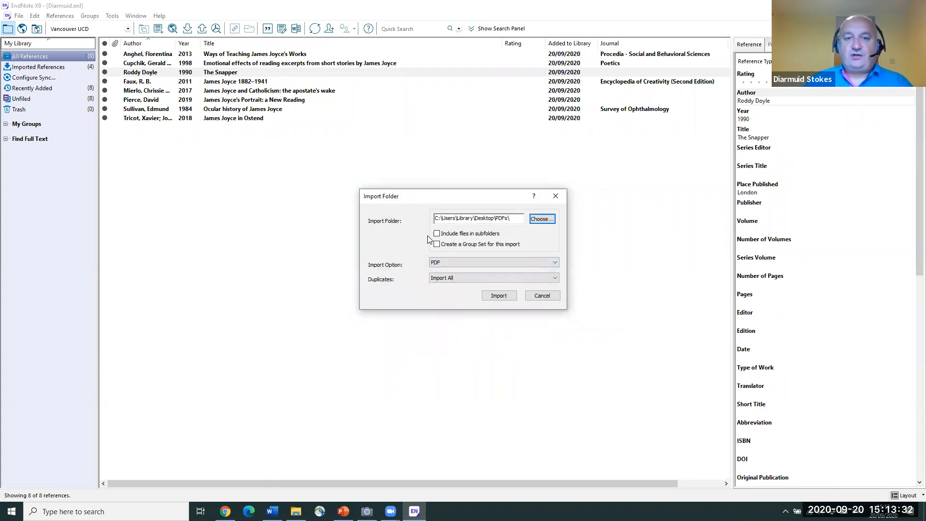
{"action": "left_click", "coordinate": [448, 281]}
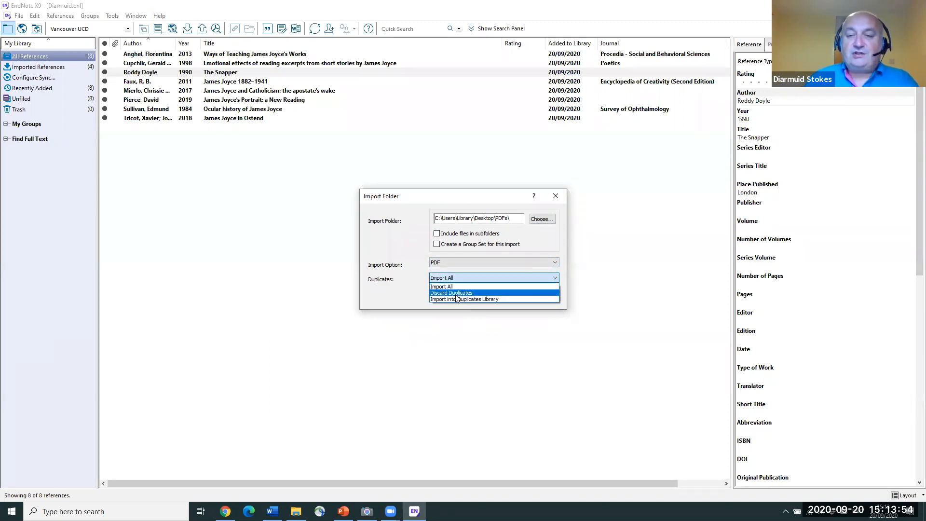
{"action": "left_click", "coordinate": [452, 322]}
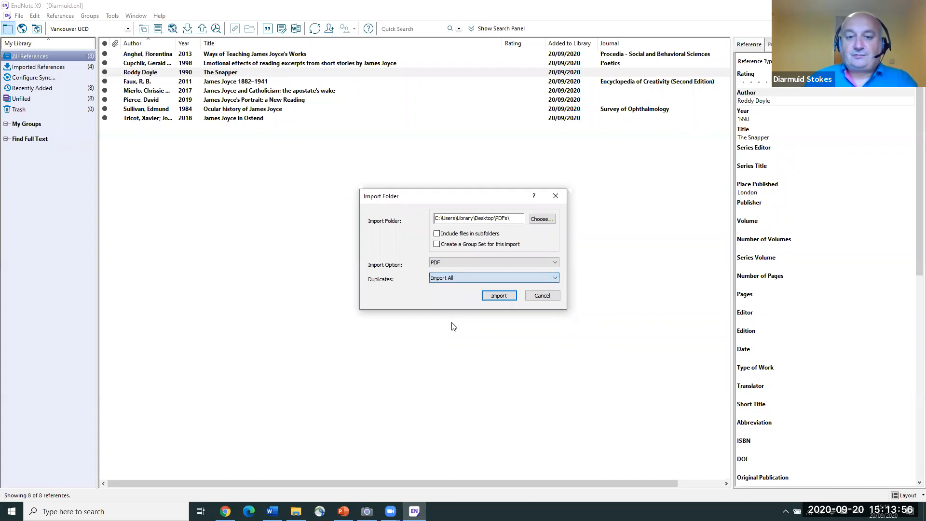
{"action": "left_click", "coordinate": [499, 295]}
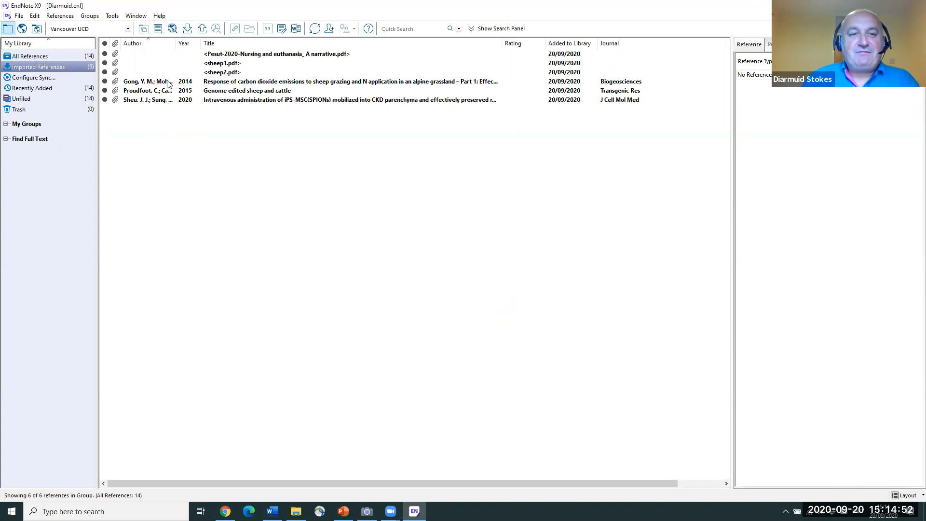
Select the three imported references with full details, then clear the selection.
{"action": "left_click_drag", "start_coordinate": [150, 118], "coordinate": [149, 85]}
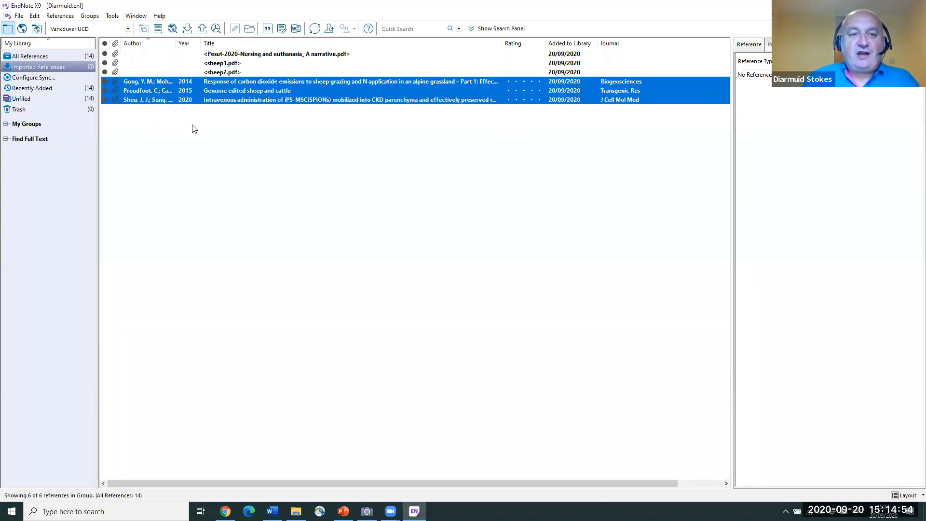
{"action": "left_click", "coordinate": [252, 153]}
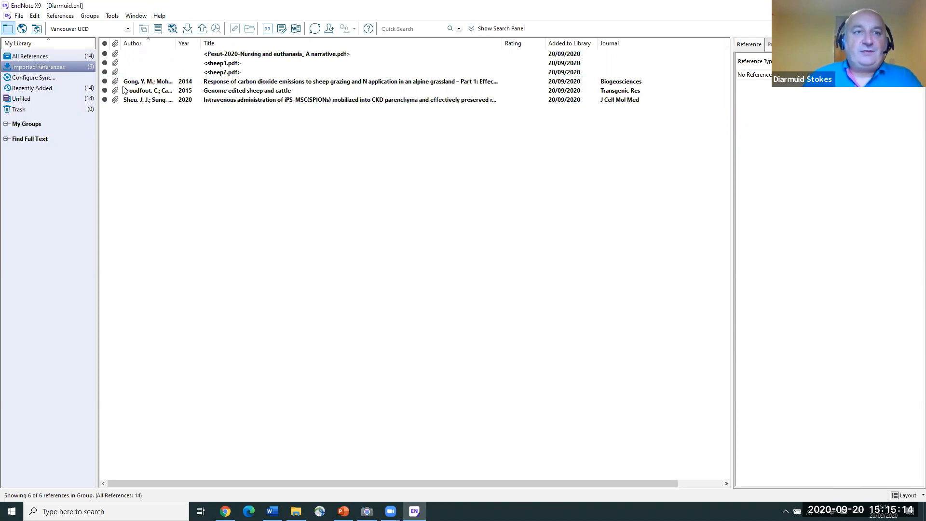
{"action": "left_click", "coordinate": [276, 82]}
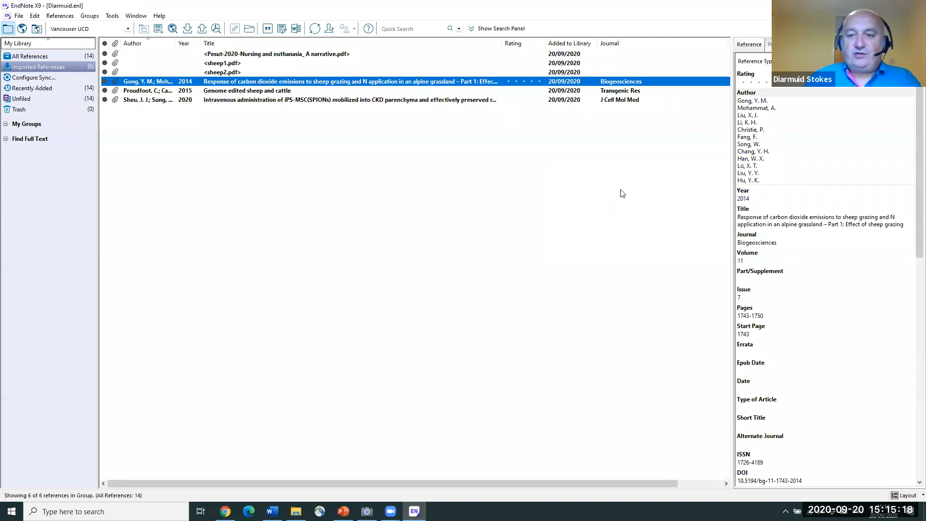
{"action": "left_click_drag", "start_coordinate": [920, 112], "coordinate": [912, 152]}
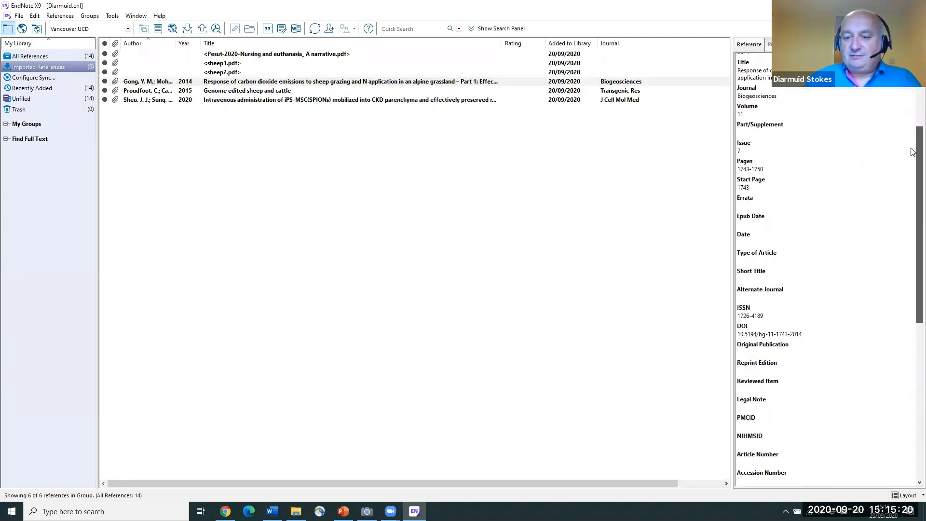
{"action": "scroll", "coordinate": [810, 328], "scroll_direction": "down", "scroll_amount": 10}
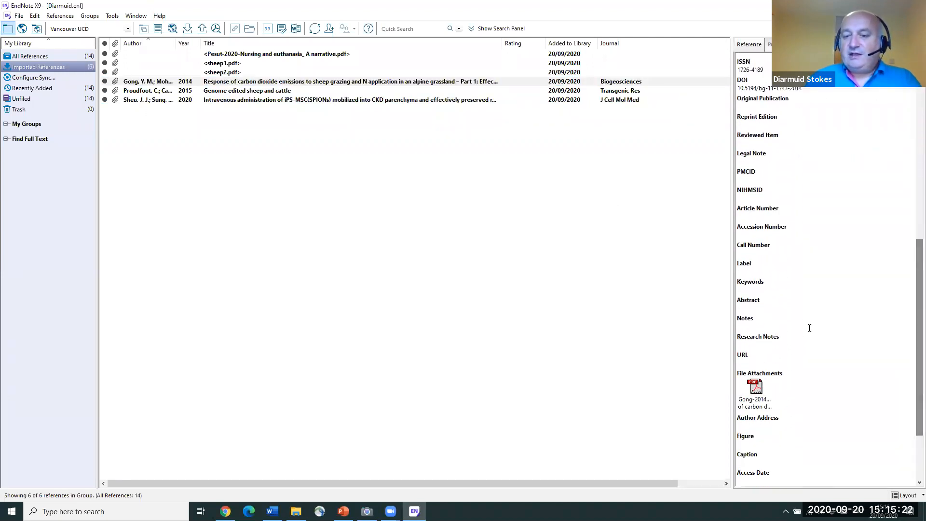
{"action": "left_click_drag", "start_coordinate": [919, 327], "coordinate": [913, 213]}
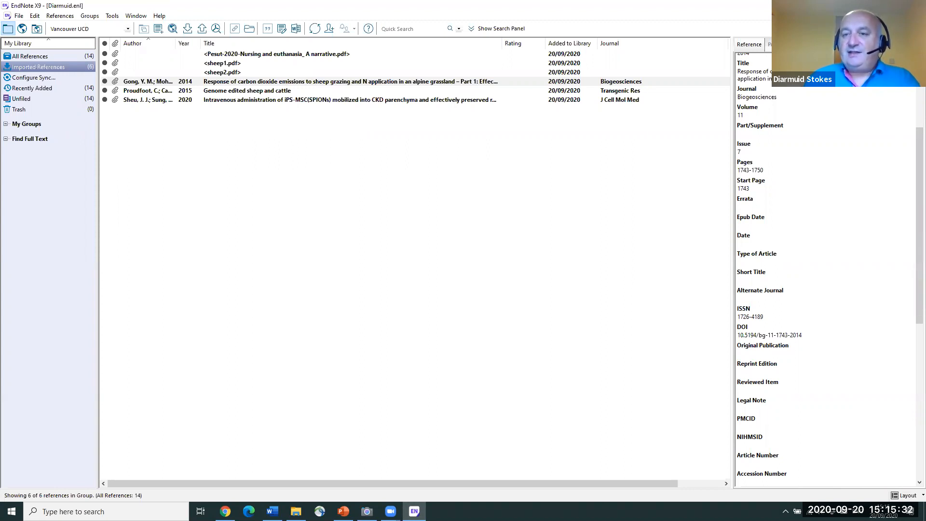
Highlight the Gong PDF's 'Response to grassland' title in yellow and save the annotated PDF.
{"action": "left_click", "coordinate": [822, 44]}
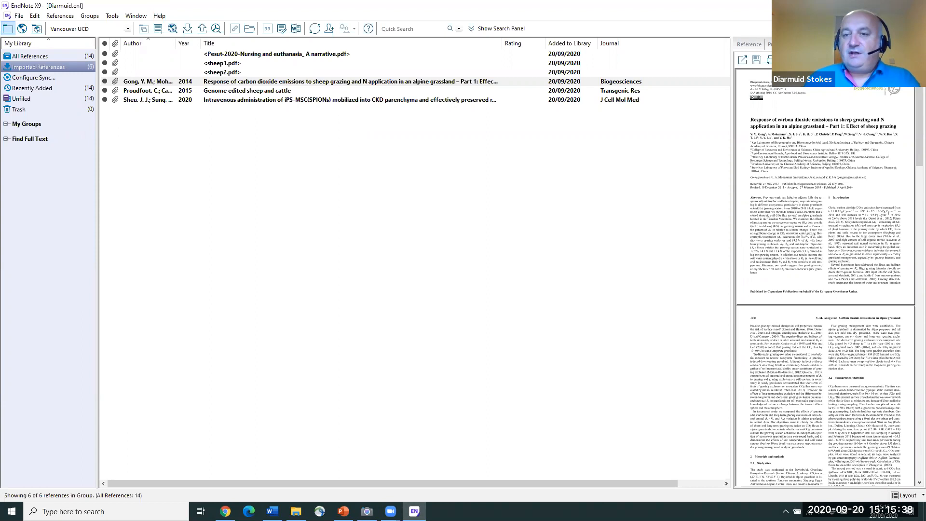
{"action": "left_click", "coordinate": [743, 61]}
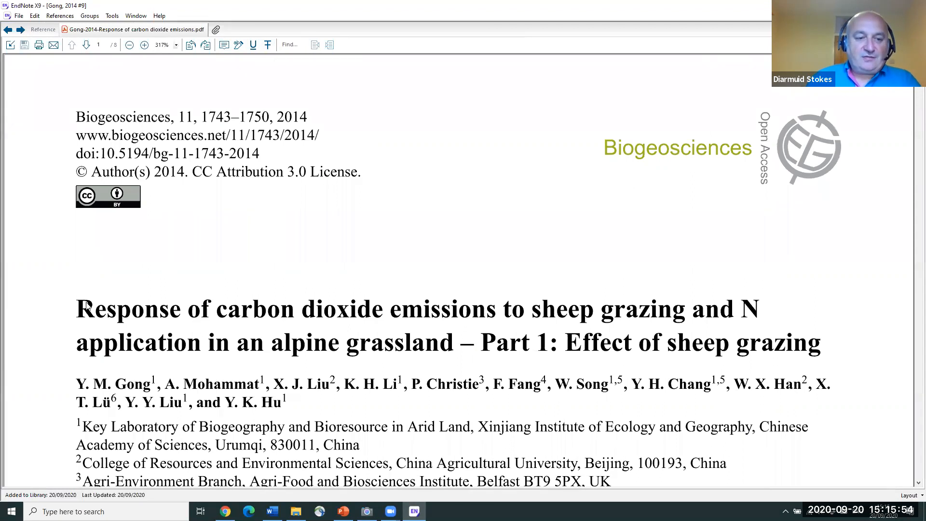
{"action": "left_click_drag", "start_coordinate": [82, 305], "coordinate": [459, 339]}
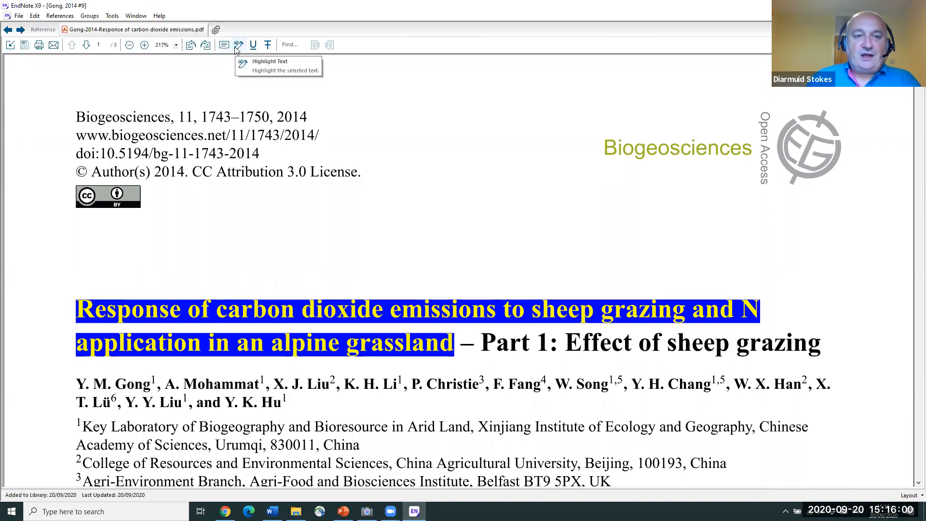
{"action": "left_click", "coordinate": [237, 47]}
{"action": "left_click", "coordinate": [339, 216]}
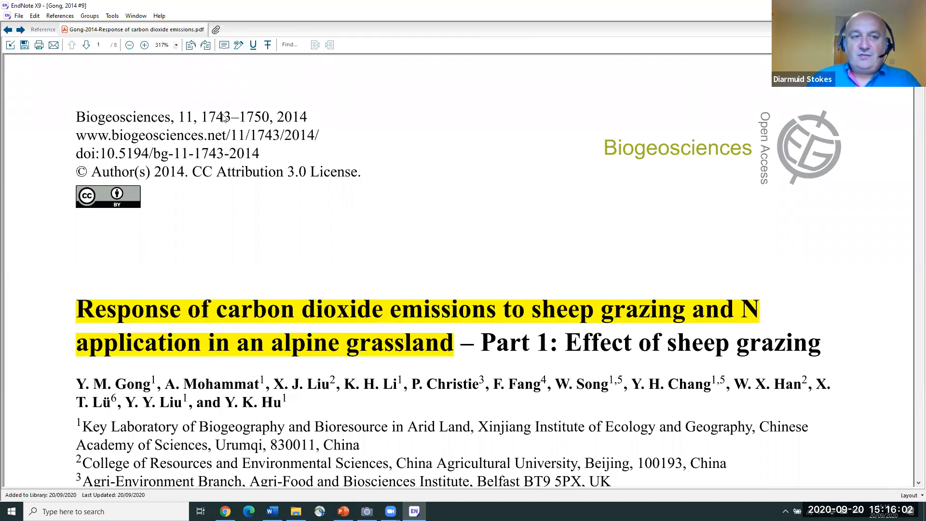
{"action": "left_click", "coordinate": [10, 46]}
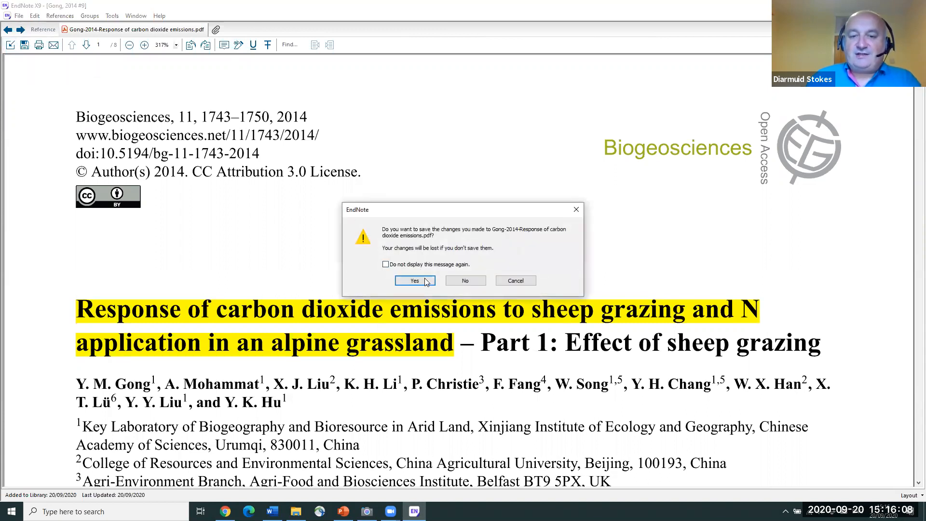
{"action": "left_click", "coordinate": [415, 281]}
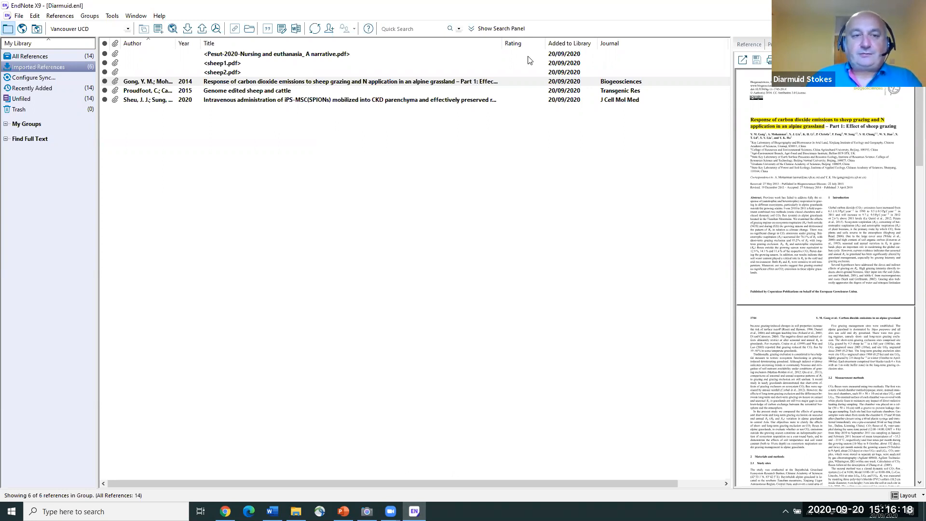
{"action": "left_click", "coordinate": [127, 55]}
Preview the Nursing and euthanasia PDF, list all 14 references, then switch to My Groups.
{"action": "left_click", "coordinate": [132, 73], "text": "shift"}
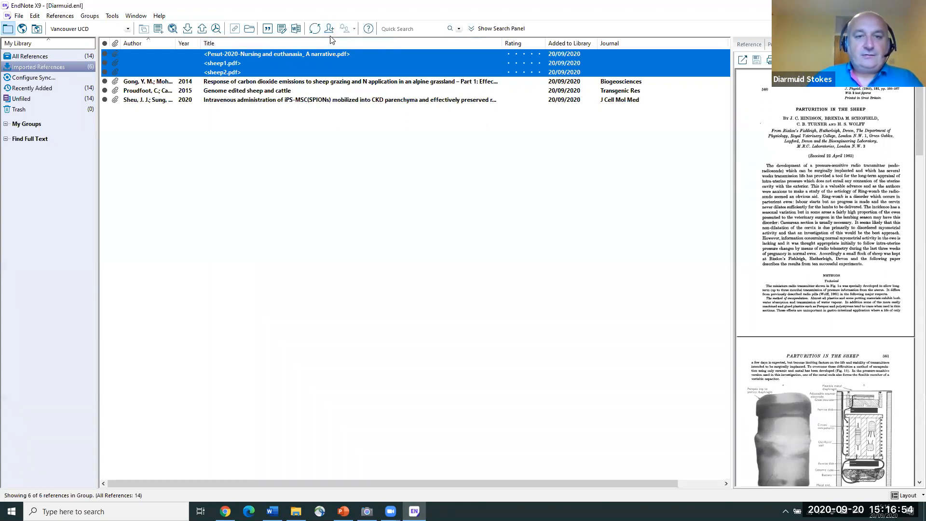
{"action": "left_click", "coordinate": [300, 57]}
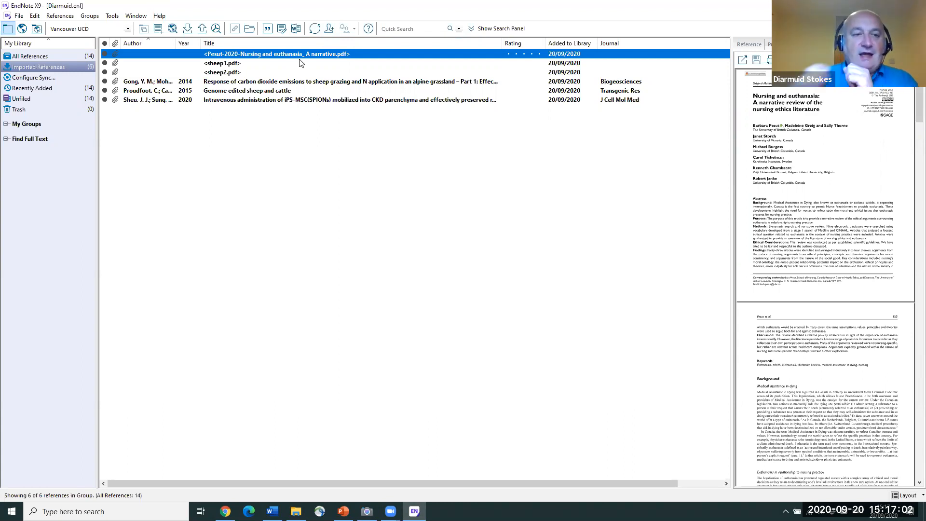
{"action": "left_click", "coordinate": [28, 56]}
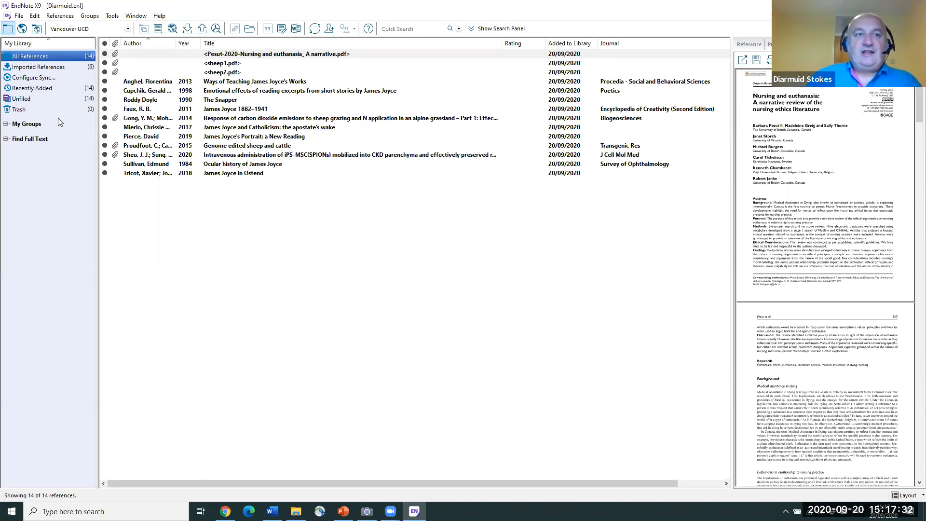
{"action": "left_click", "coordinate": [26, 125]}
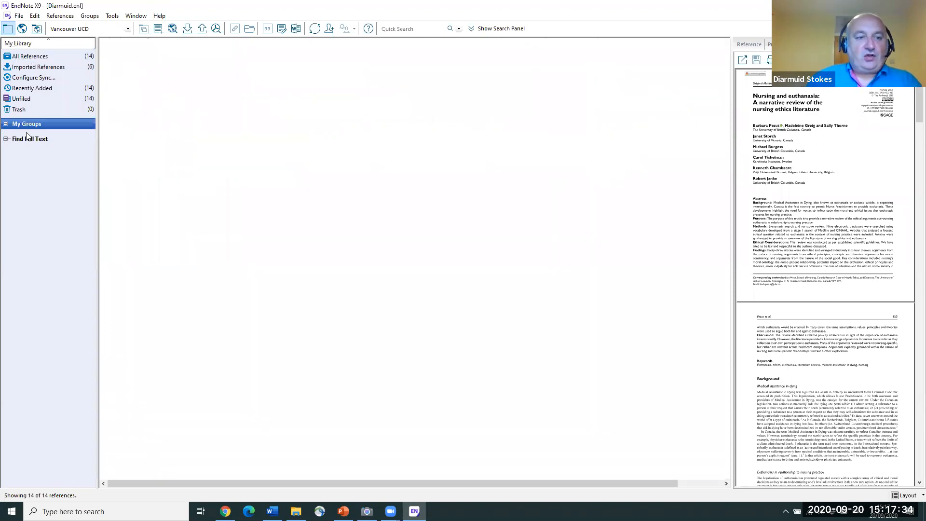
Add custom groups 'Number 1' and 'Number 2' under My Groups, then return to All References.
{"action": "right_click", "coordinate": [36, 125]}
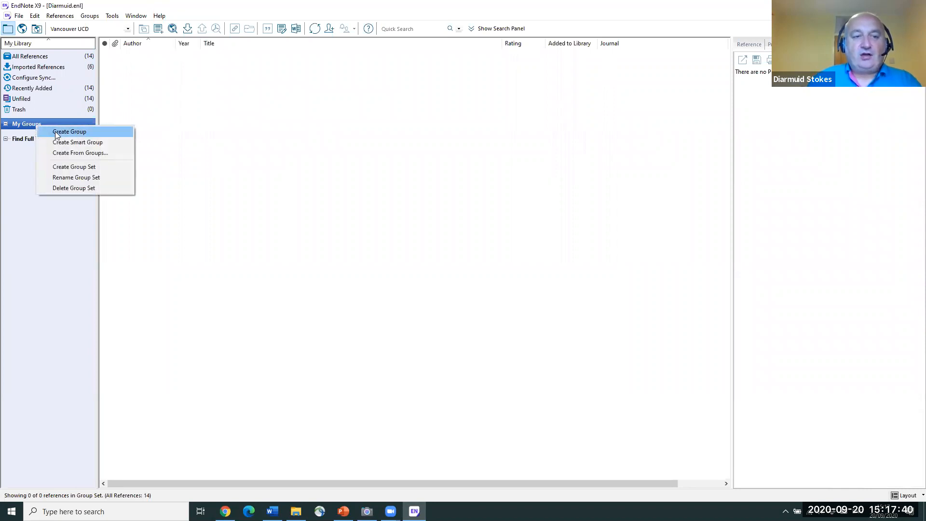
{"action": "left_click", "coordinate": [56, 133]}
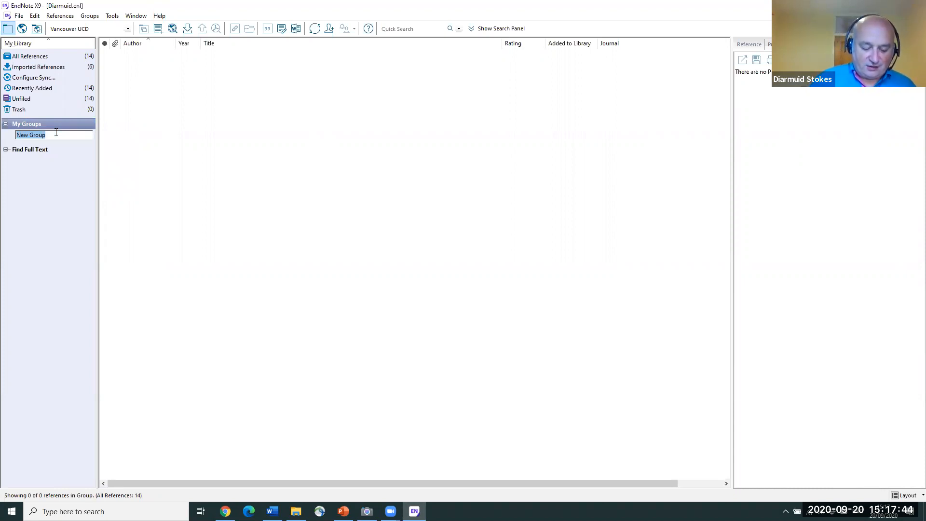
{"action": "type", "text": "Numb"}
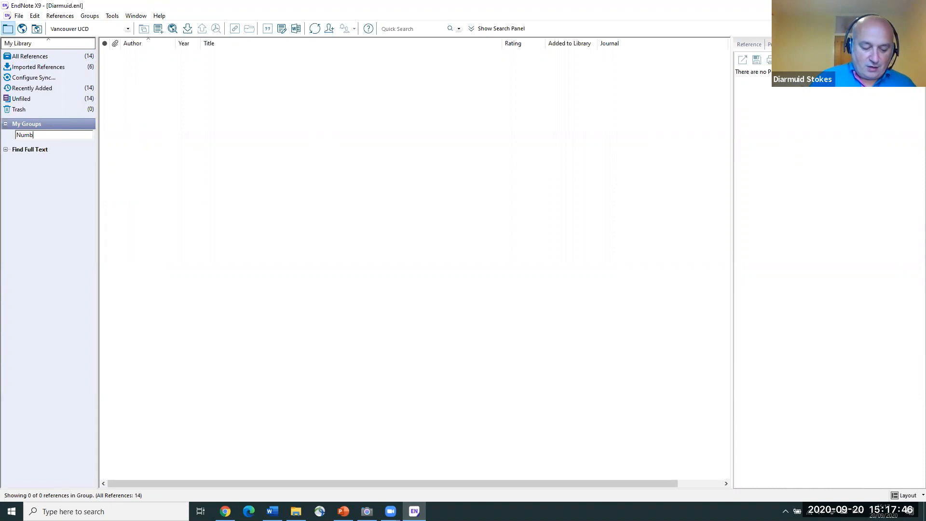
{"action": "type", "text": "er 1"}
{"action": "key", "text": "Return"}
{"action": "left_click", "coordinate": [71, 149]}
{"action": "right_click", "coordinate": [48, 124]}
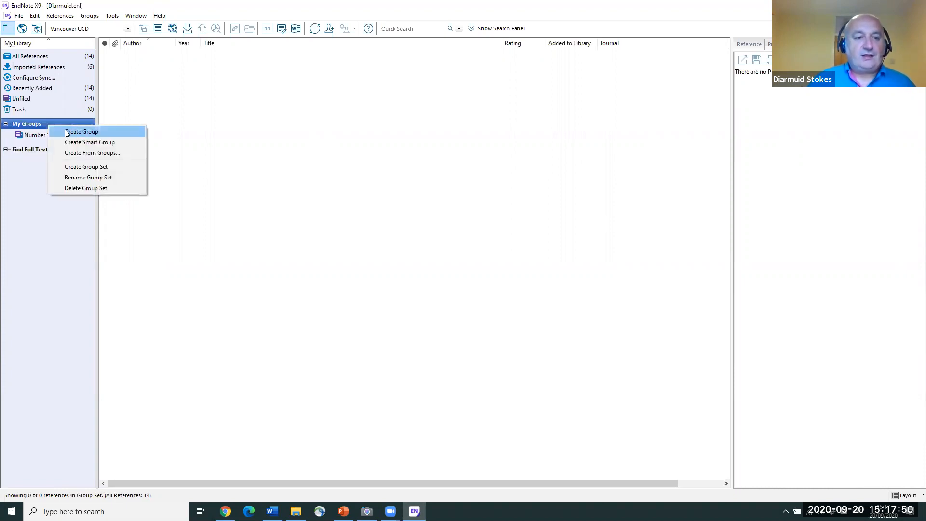
{"action": "left_click", "coordinate": [66, 131]}
{"action": "type", "text": "Number 2"}
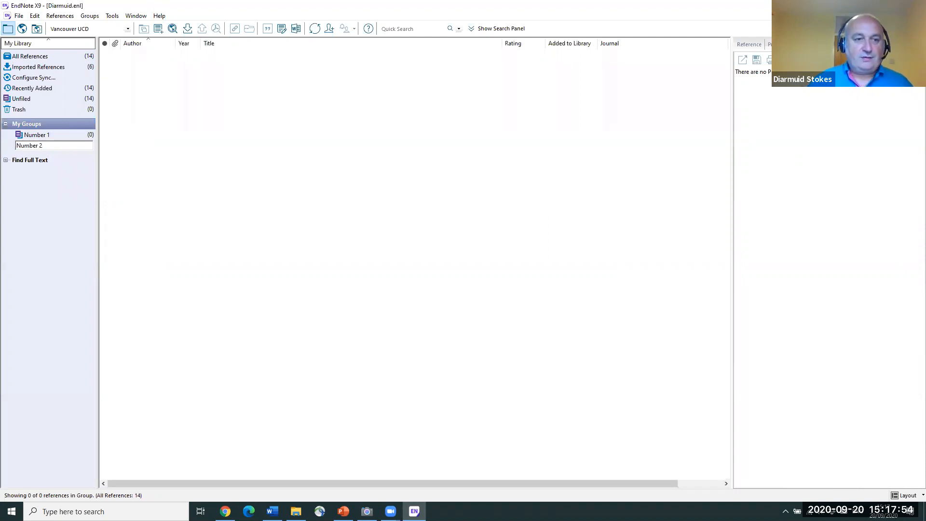
{"action": "left_click", "coordinate": [82, 161]}
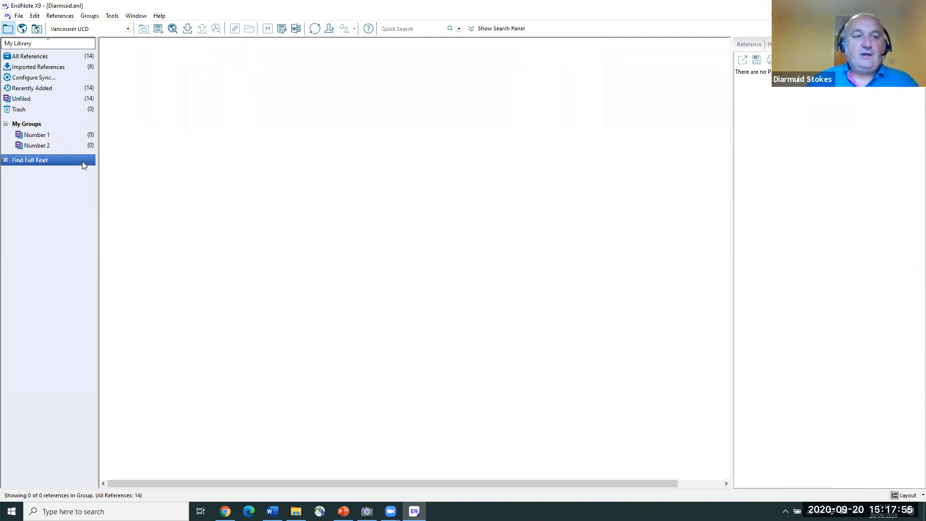
{"action": "left_click", "coordinate": [50, 56]}
File the 1998 reading excerpts, 2014 sheep grazing and Portrait references into group Number 1.
{"action": "left_click", "coordinate": [149, 93]}
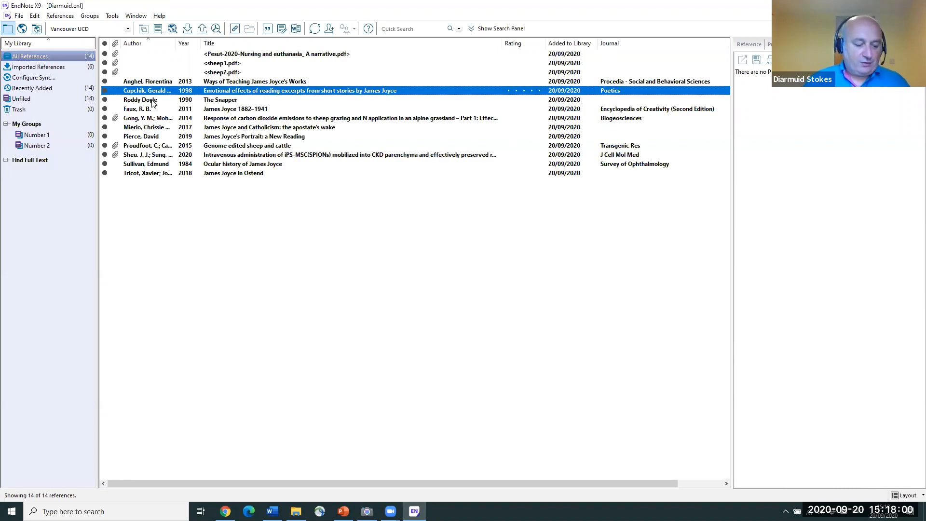
{"action": "left_click", "coordinate": [160, 119], "text": "ctrl"}
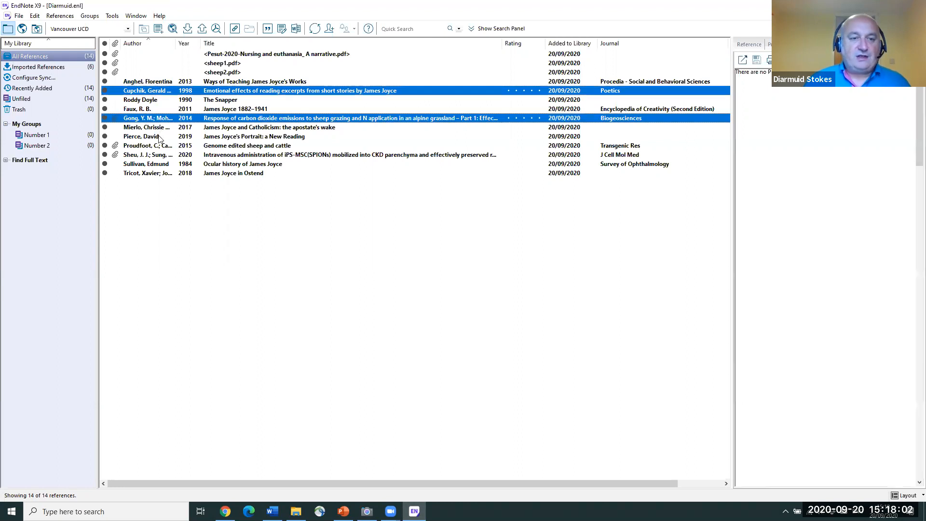
{"action": "left_click", "coordinate": [206, 137], "text": "ctrl"}
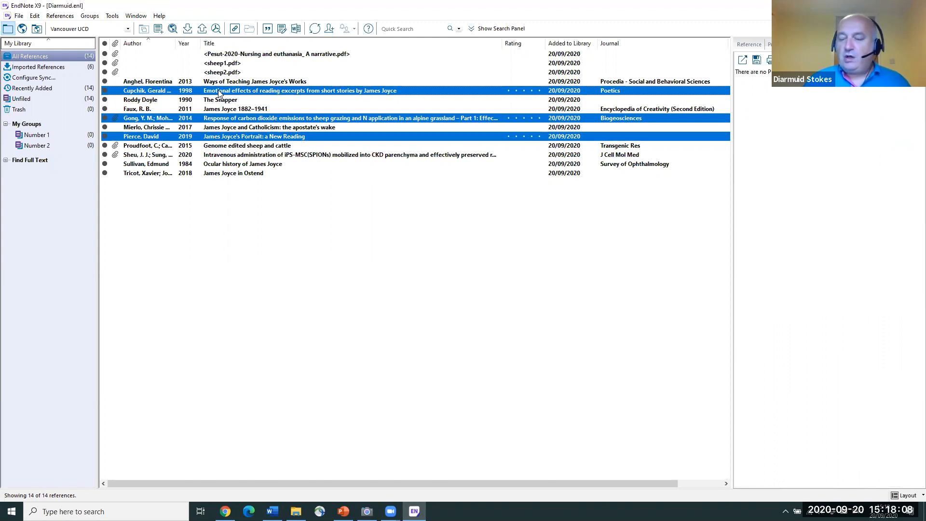
{"action": "left_click_drag", "start_coordinate": [220, 93], "coordinate": [63, 134]}
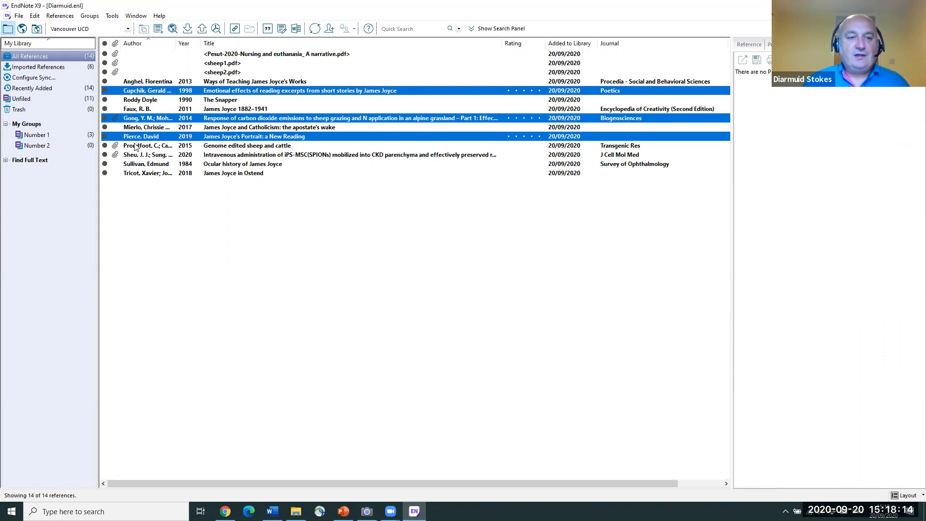
File Genome edited sheep and cattle, Portrait and The Snapper into Number 2, then view Number 1.
{"action": "left_click", "coordinate": [153, 146]}
{"action": "left_click", "coordinate": [151, 138], "text": "shift"}
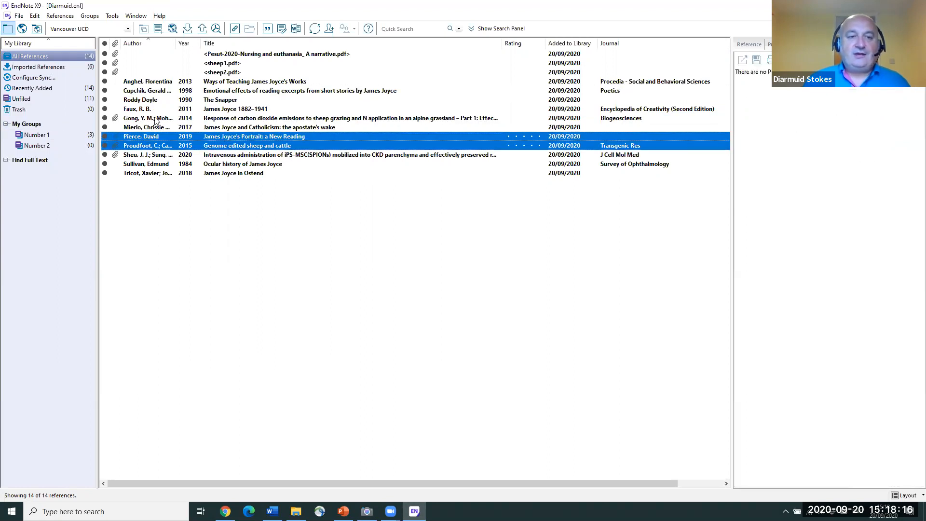
{"action": "left_click", "coordinate": [158, 100], "text": "ctrl"}
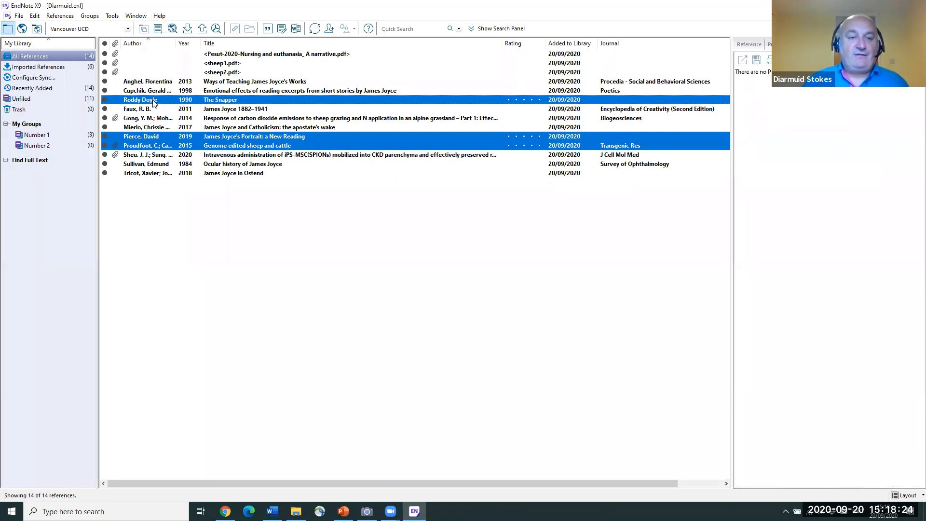
{"action": "left_click_drag", "start_coordinate": [154, 102], "coordinate": [67, 143]}
{"action": "left_click", "coordinate": [65, 135]}
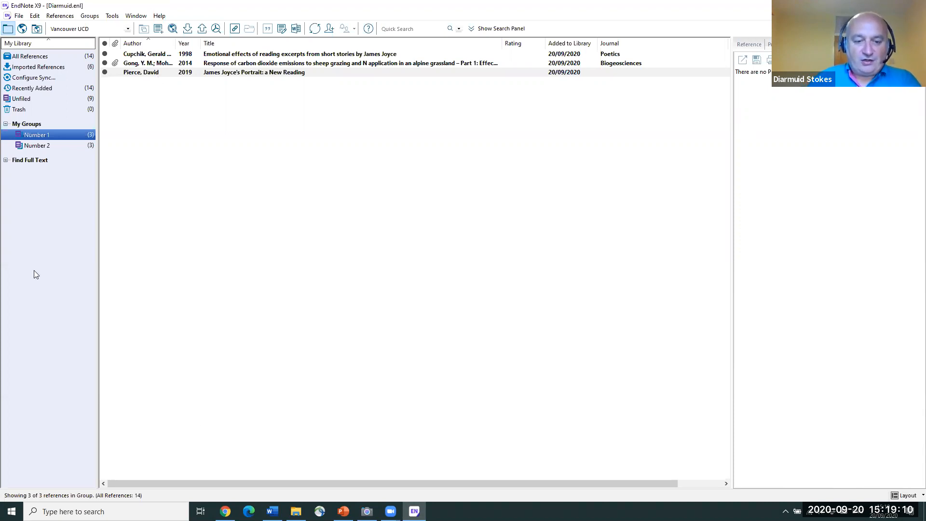
In the blank Document1, show the EndNote X9 tab and enter the =rand() sample-text formula.
{"action": "left_click", "coordinate": [272, 511]}
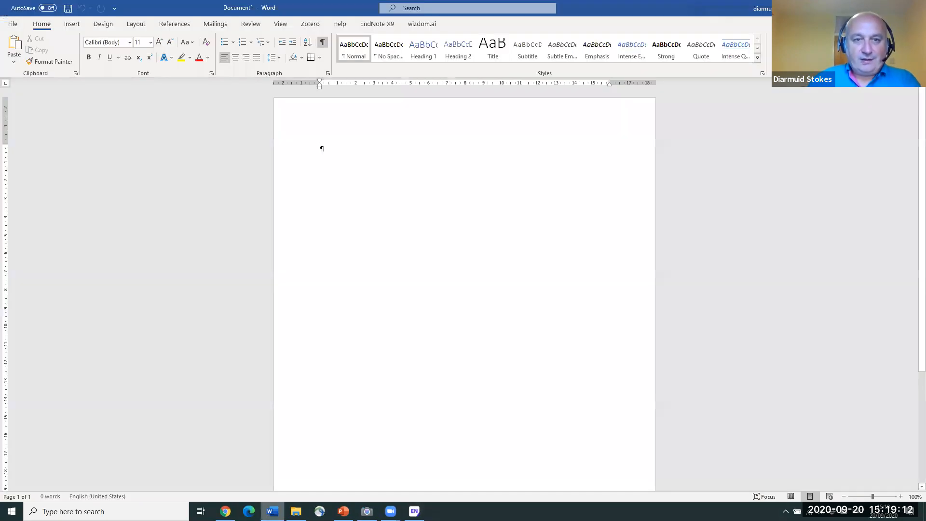
{"action": "left_click", "coordinate": [378, 24]}
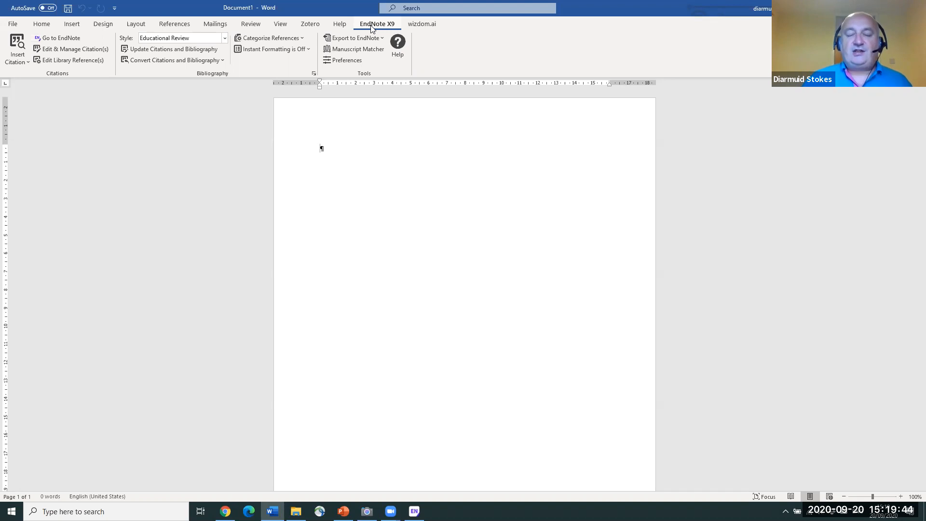
{"action": "type", "text": "="}
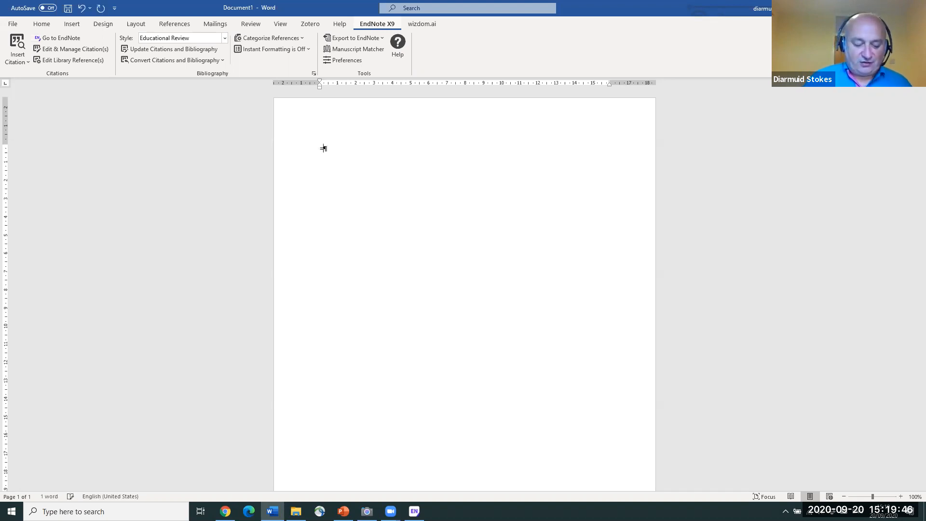
{"action": "type", "text": "rand()"}
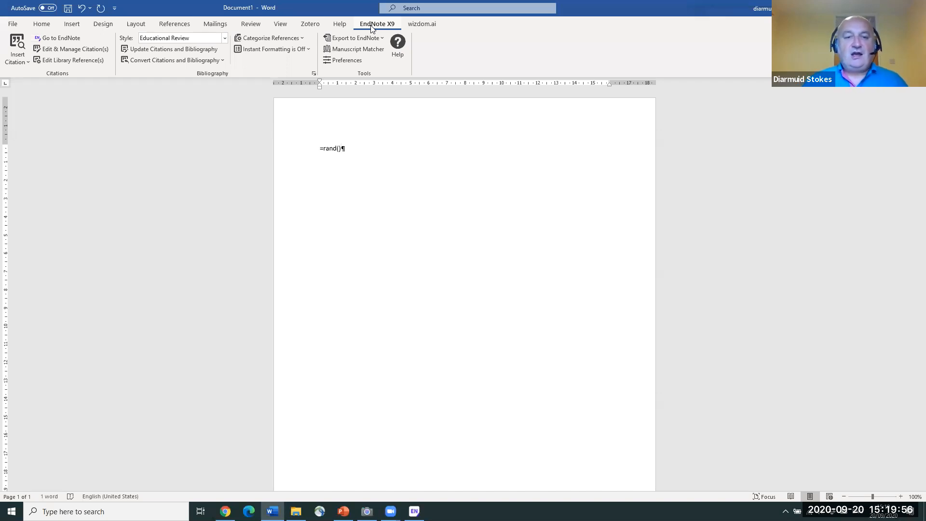
Expand =rand() into five sample paragraphs, place the cursor after the first, and zoom to 200%.
{"action": "key", "text": "Return"}
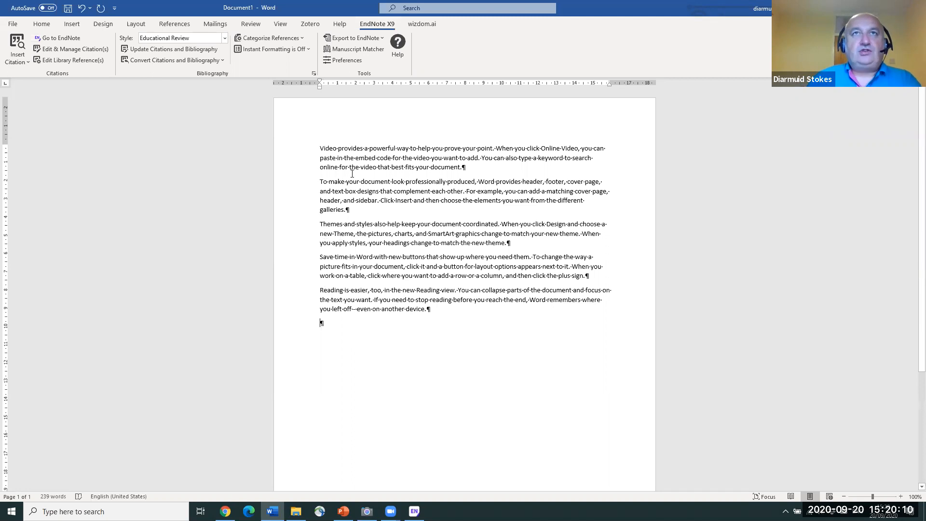
{"action": "left_click", "coordinate": [465, 165]}
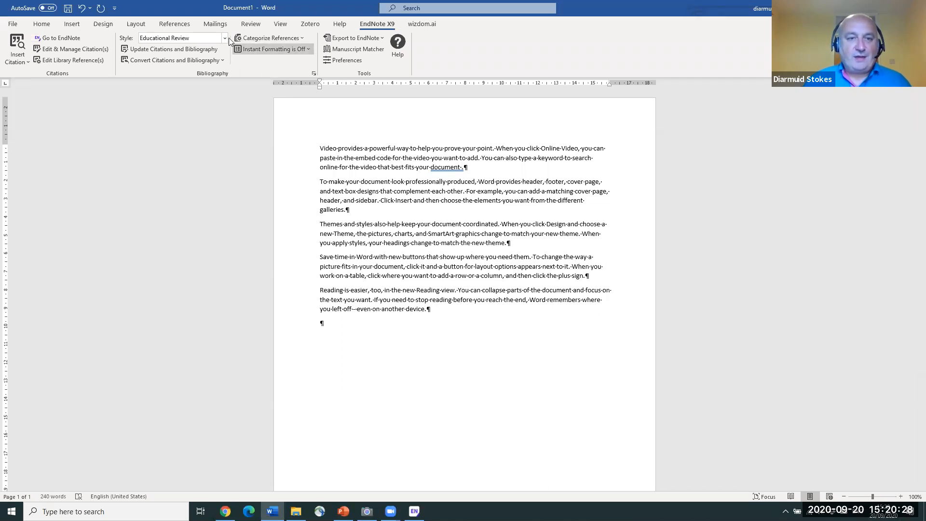
{"action": "left_click", "coordinate": [279, 24]}
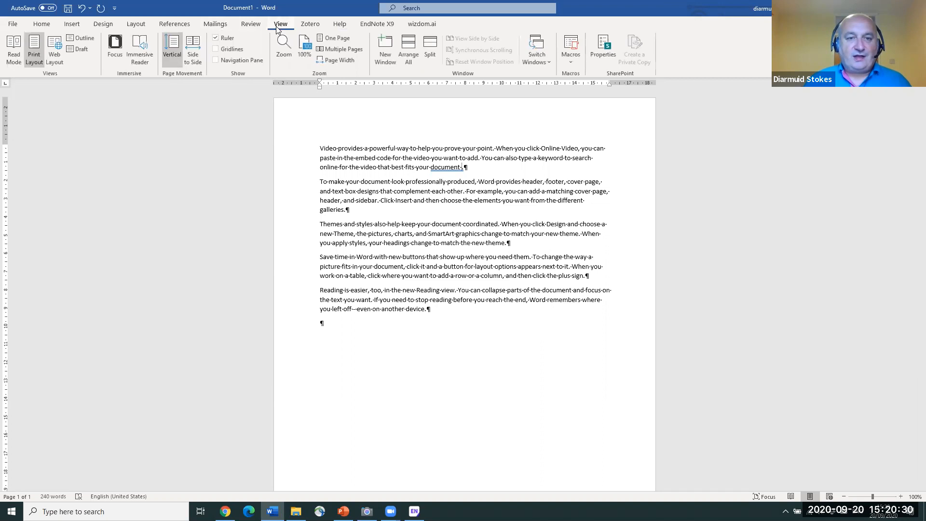
{"action": "left_click", "coordinate": [284, 46]}
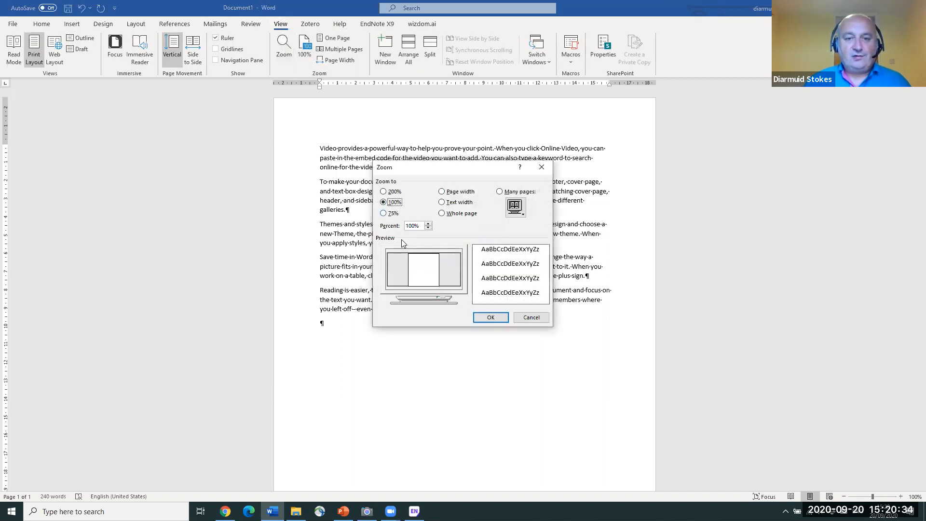
{"action": "left_click", "coordinate": [384, 192]}
{"action": "left_click", "coordinate": [484, 317]}
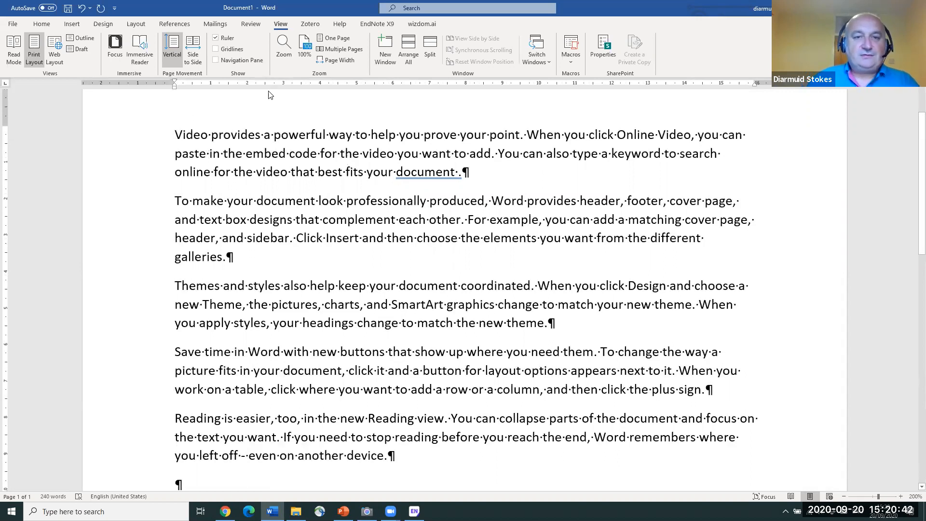
{"action": "left_click", "coordinate": [390, 25]}
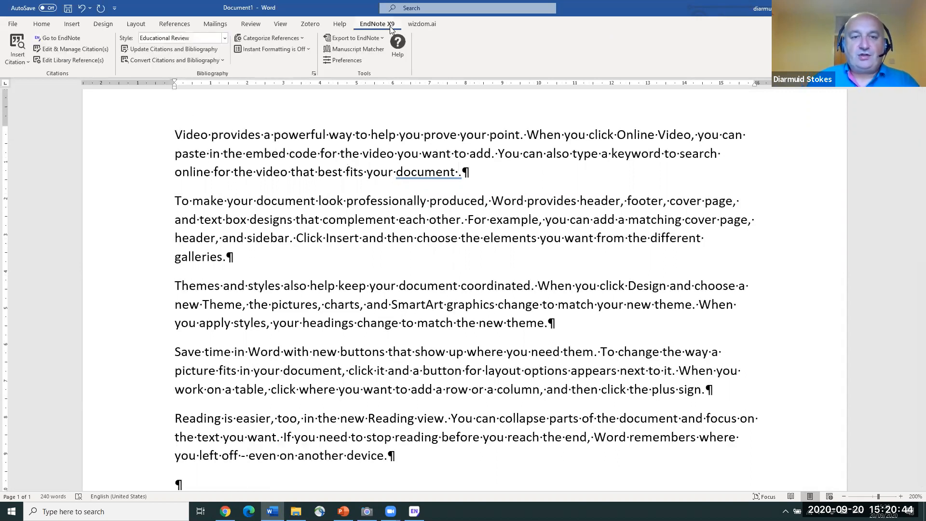
Search the library for 'joyce' and cite Faux 2011 and Pierce 2019 together after the first paragraph.
{"action": "left_click", "coordinate": [18, 44]}
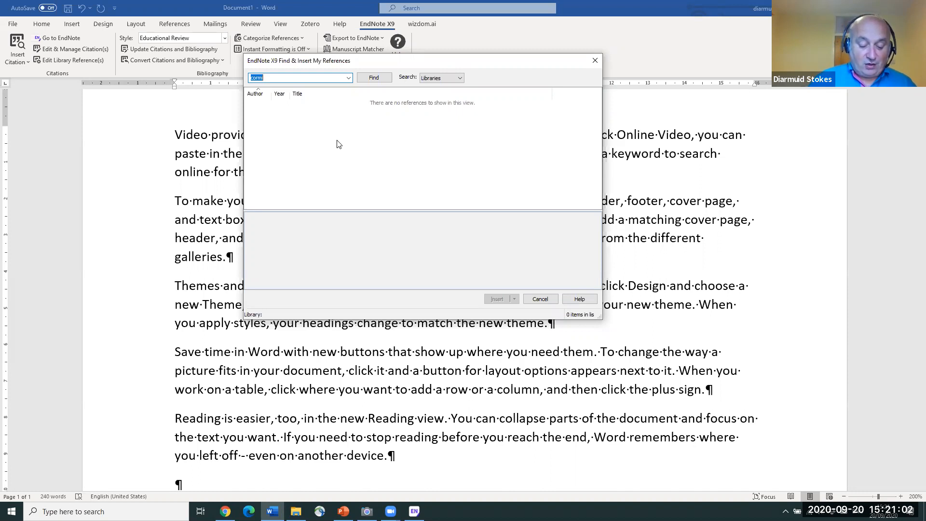
{"action": "type", "text": "joyce"}
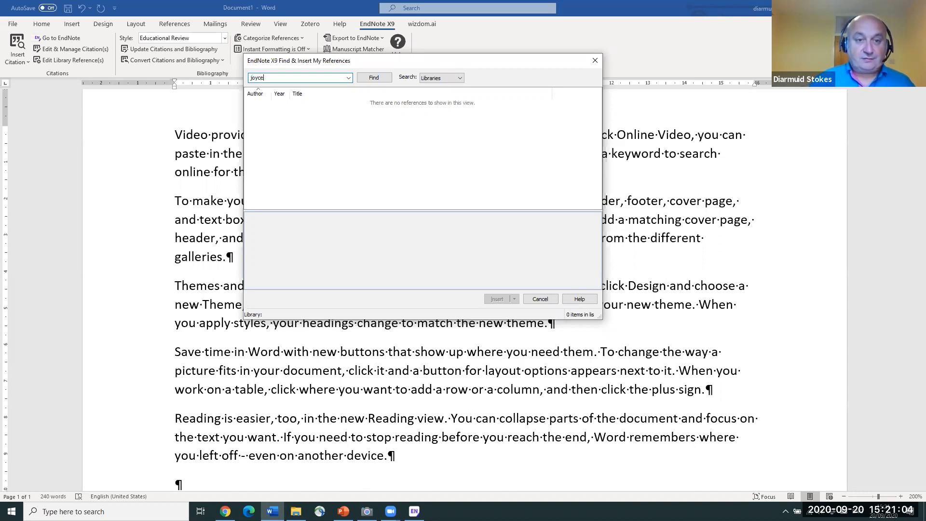
{"action": "left_click", "coordinate": [373, 78]}
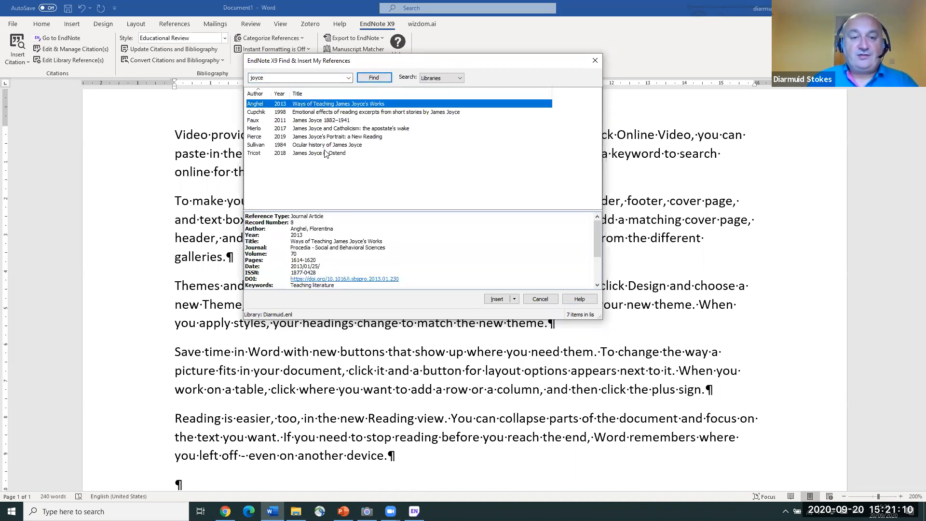
{"action": "left_click", "coordinate": [322, 138]}
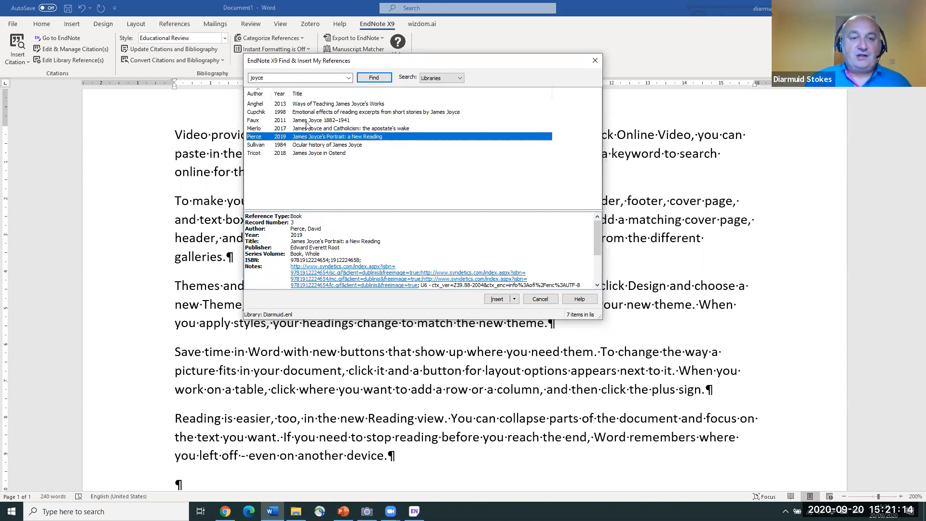
{"action": "left_click", "coordinate": [307, 125], "text": "ctrl"}
{"action": "left_click", "coordinate": [498, 300]}
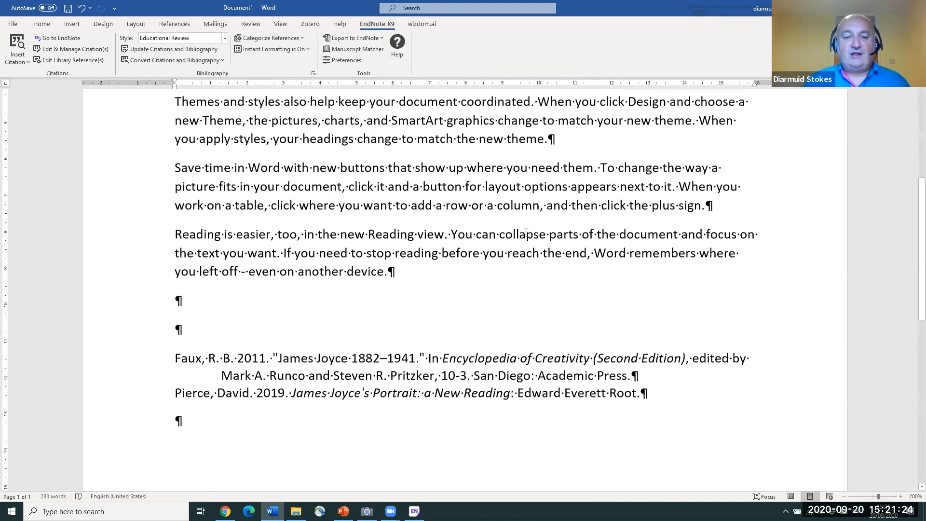
Inspect the (Faux 2011; Pierce 2019) citation text, type ';' into it, then open Edit & Manage Citations.
{"action": "scroll", "coordinate": [525, 233], "scroll_direction": "down", "scroll_amount": 1}
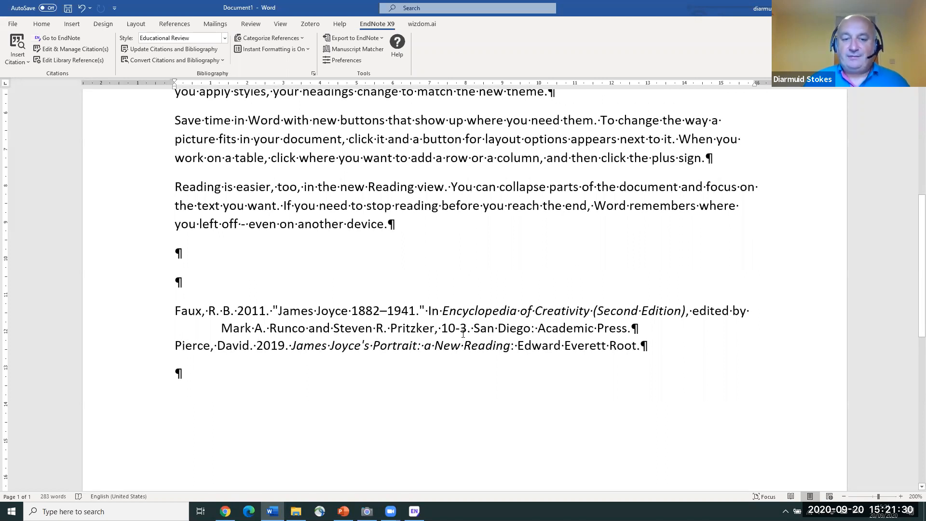
{"action": "scroll", "coordinate": [464, 333], "scroll_direction": "up", "scroll_amount": 5}
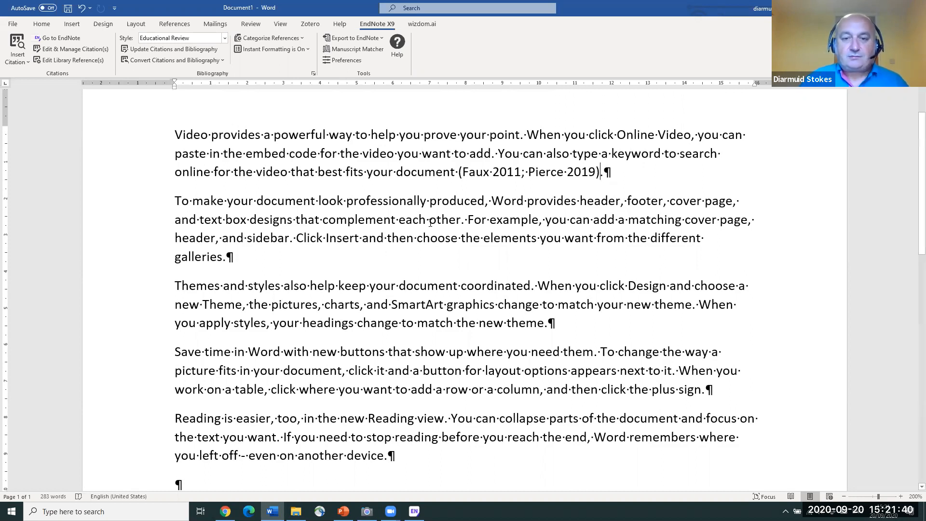
{"action": "left_click", "coordinate": [536, 172]}
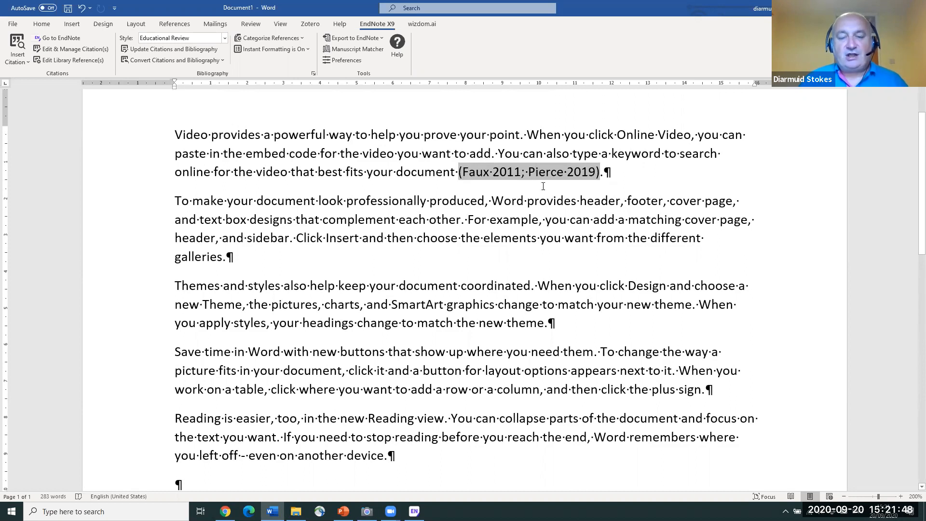
{"action": "left_click_drag", "start_coordinate": [522, 175], "coordinate": [593, 171]}
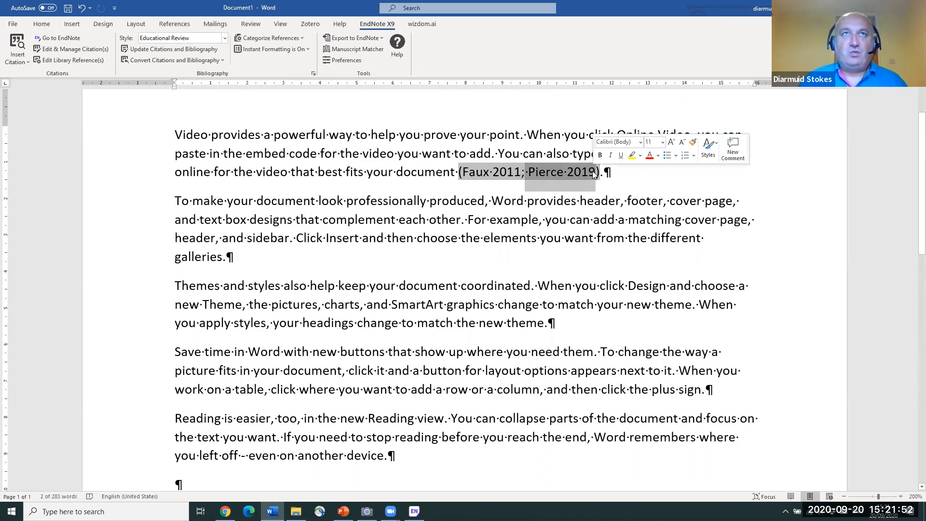
{"action": "left_click", "coordinate": [573, 227]}
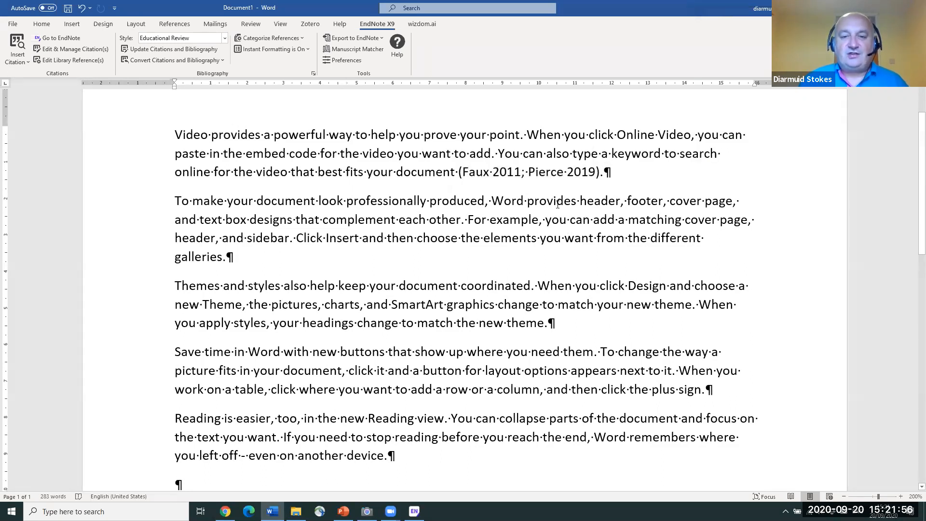
{"action": "left_click", "coordinate": [539, 172]}
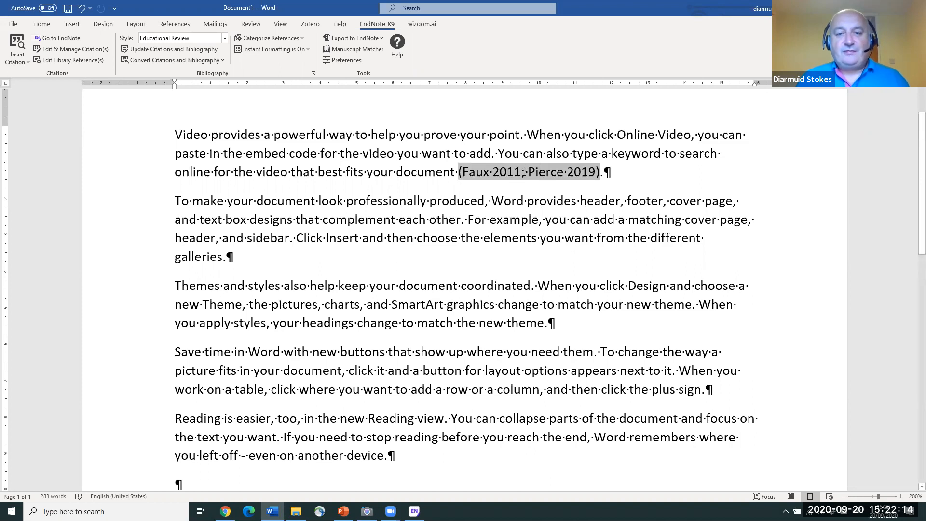
{"action": "type", "text": ";"}
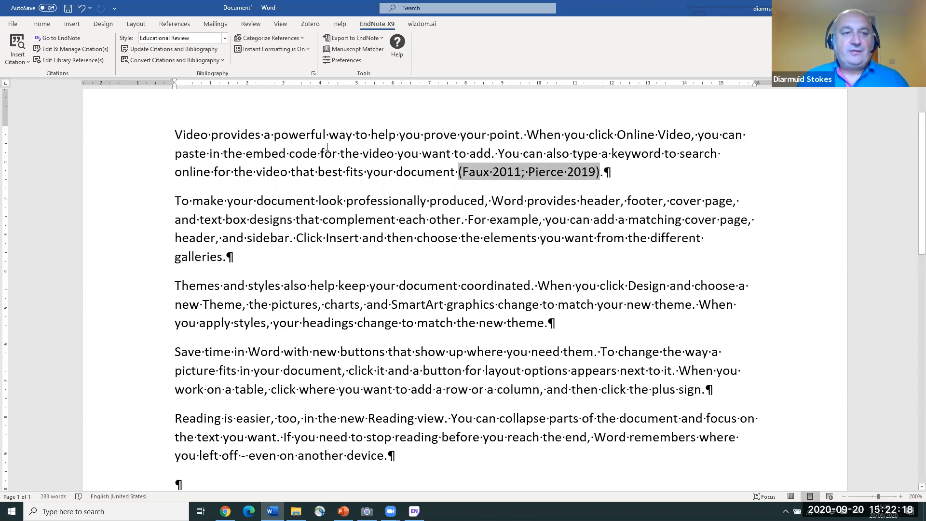
{"action": "left_click", "coordinate": [82, 49]}
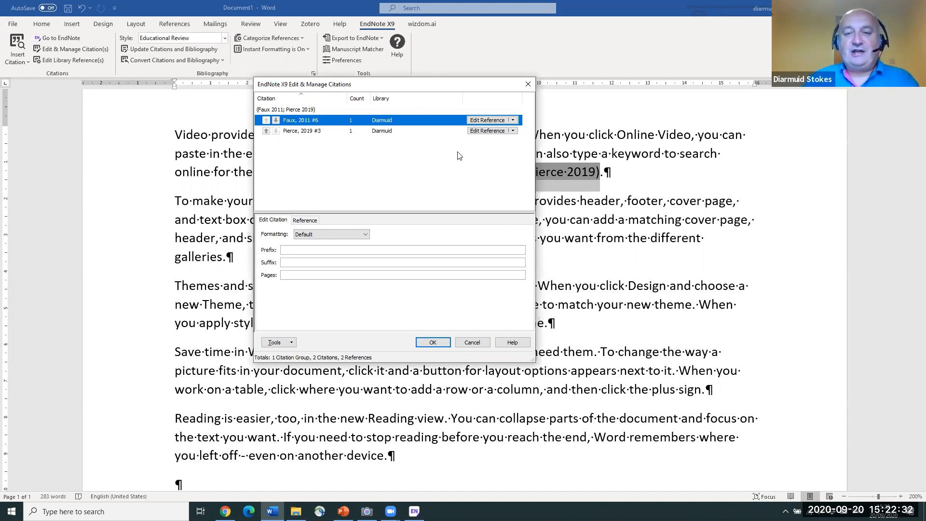
Remove the Pierce 2019 entry so the citation reads (Faux 2011) and check the bibliography.
{"action": "left_click", "coordinate": [317, 134]}
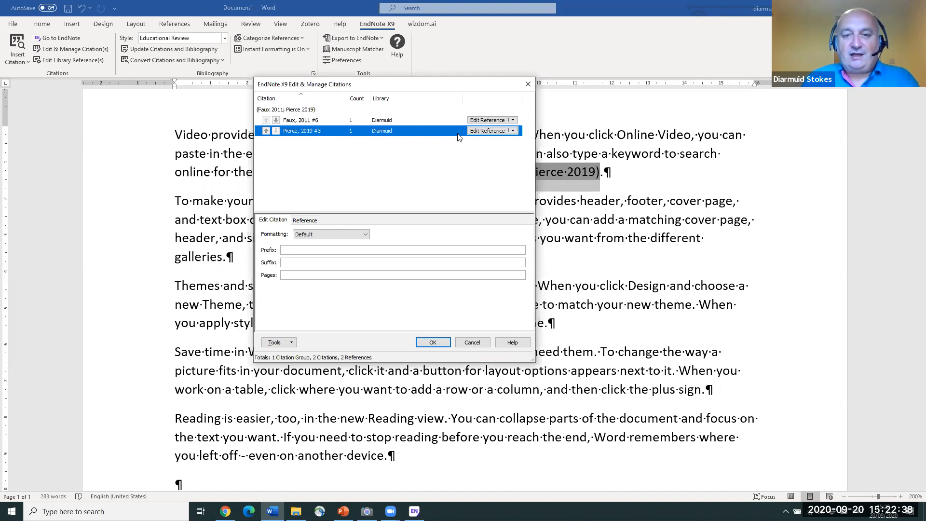
{"action": "left_click", "coordinate": [514, 131]}
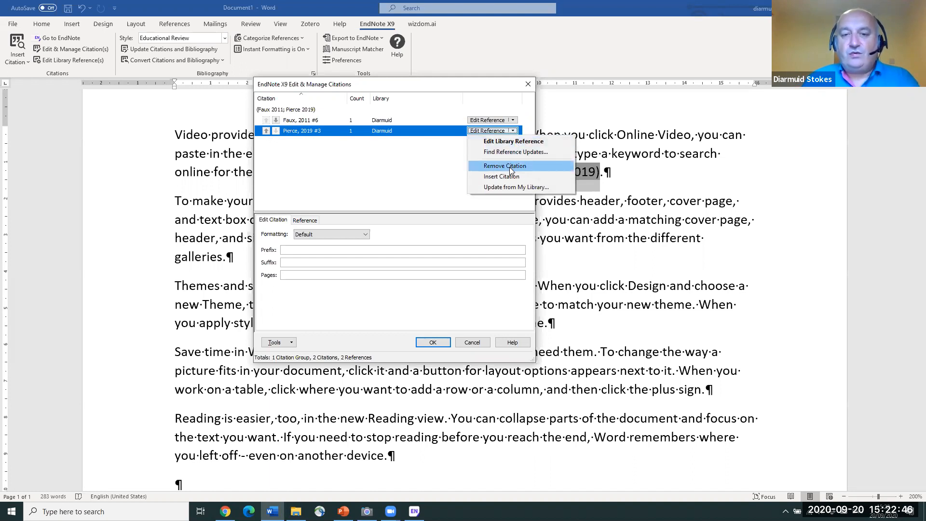
{"action": "left_click", "coordinate": [509, 167]}
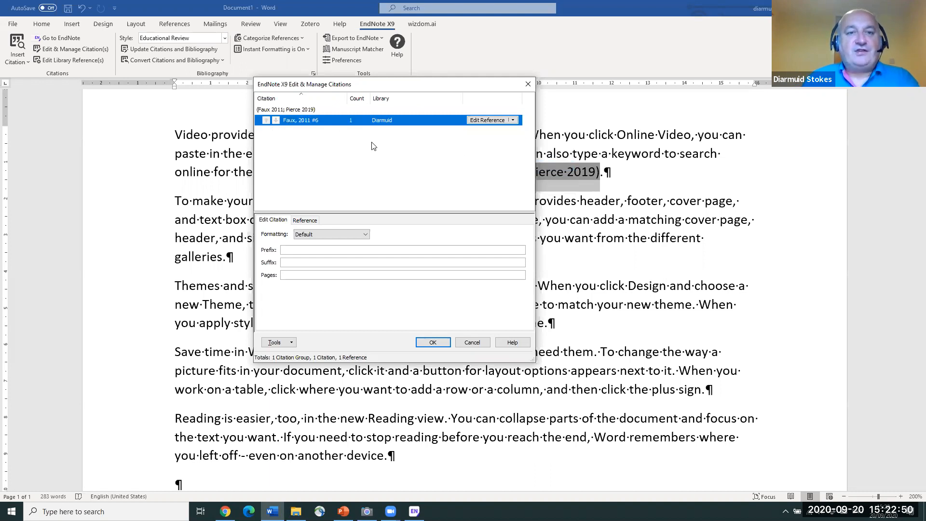
{"action": "left_click", "coordinate": [442, 343]}
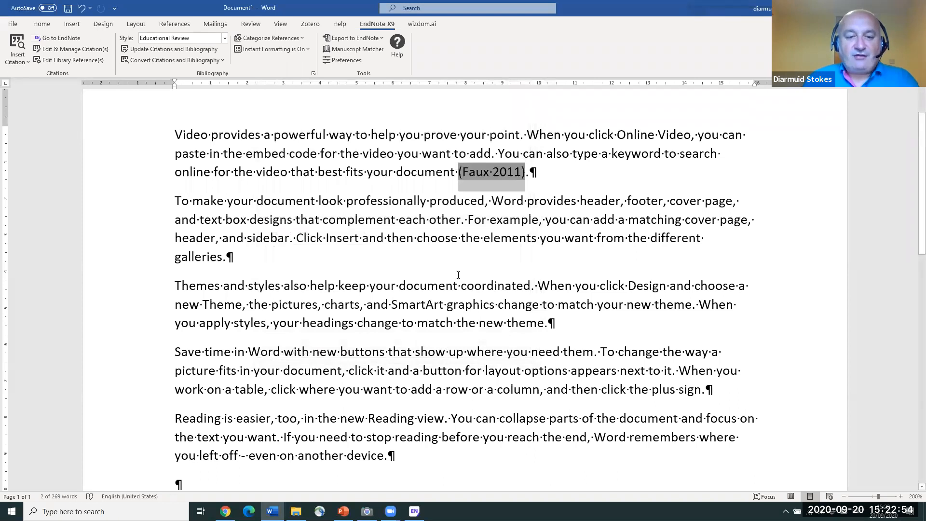
{"action": "scroll", "coordinate": [456, 290], "scroll_direction": "down", "scroll_amount": 5}
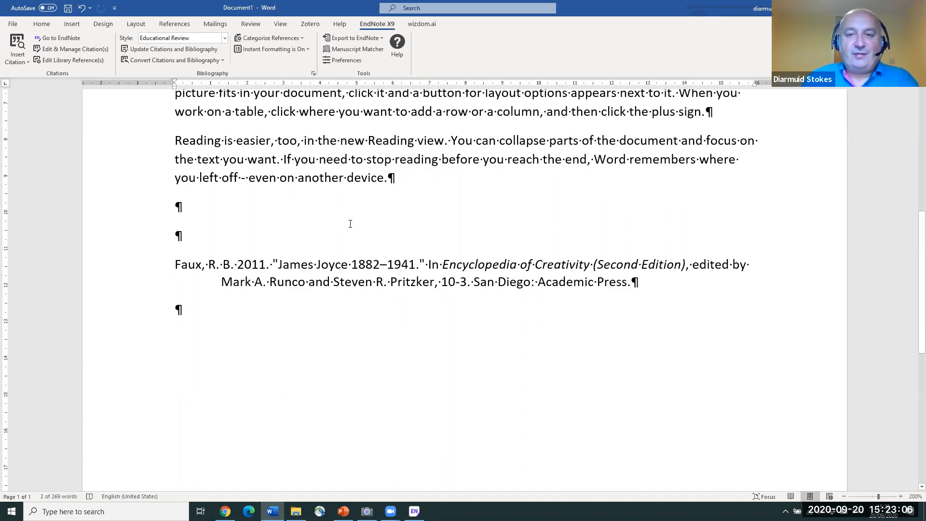
{"action": "scroll", "coordinate": [350, 223], "scroll_direction": "up", "scroll_amount": 3}
{"action": "scroll", "coordinate": [350, 224], "scroll_direction": "up", "scroll_amount": 3}
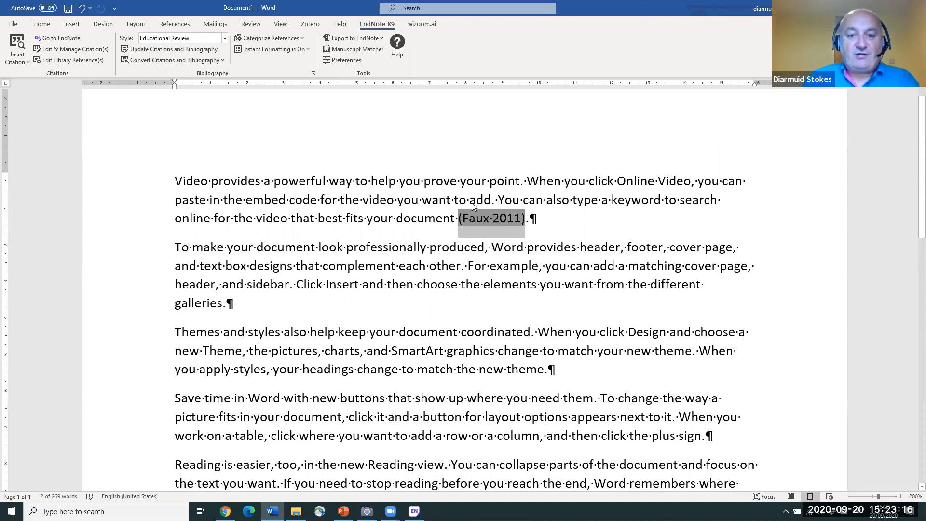
Insert the Tricot 2018 'James Joyce in Ostend' reference into the (Faux 2011) citation and reopen its formatting options.
{"action": "left_click", "coordinate": [493, 219]}
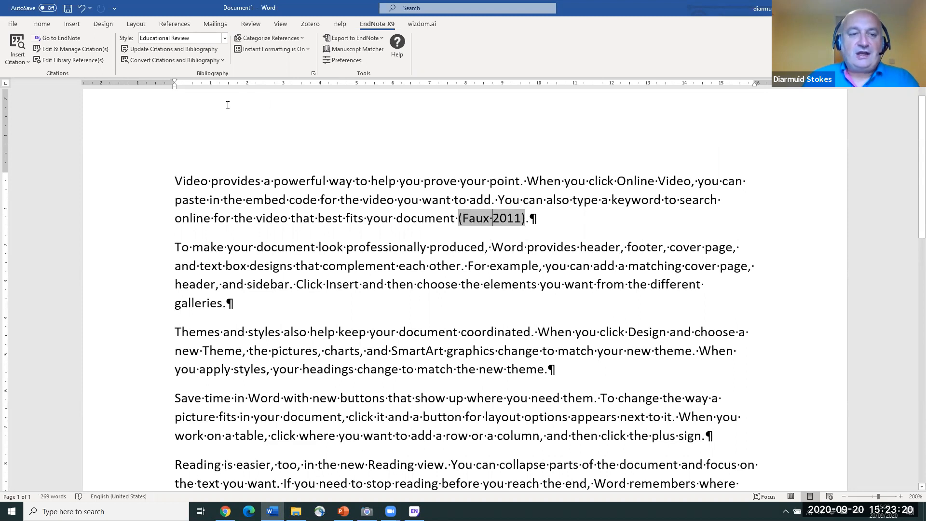
{"action": "left_click", "coordinate": [91, 50]}
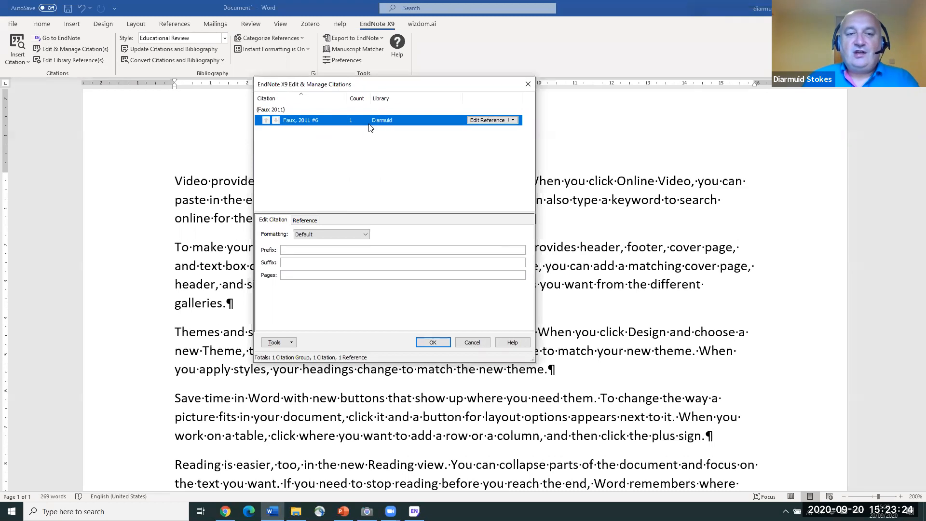
{"action": "left_click", "coordinate": [513, 120]}
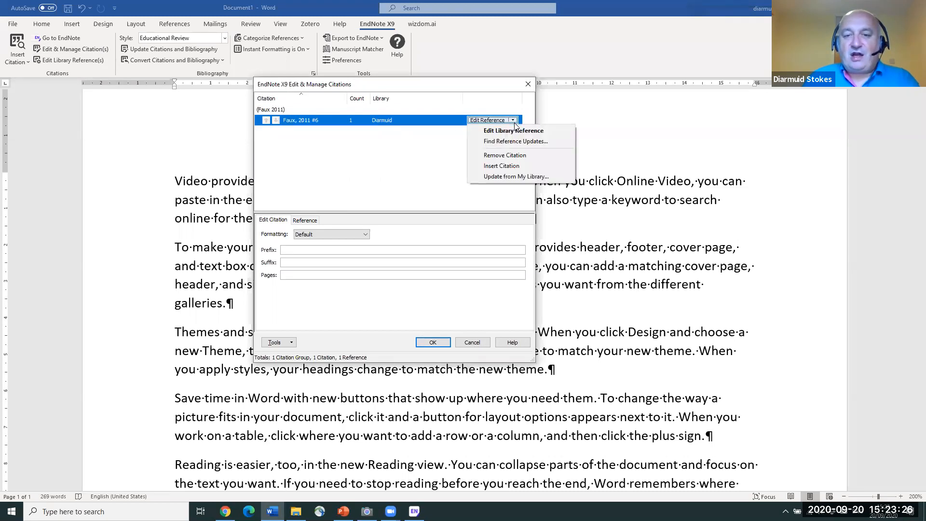
{"action": "left_click", "coordinate": [509, 166]}
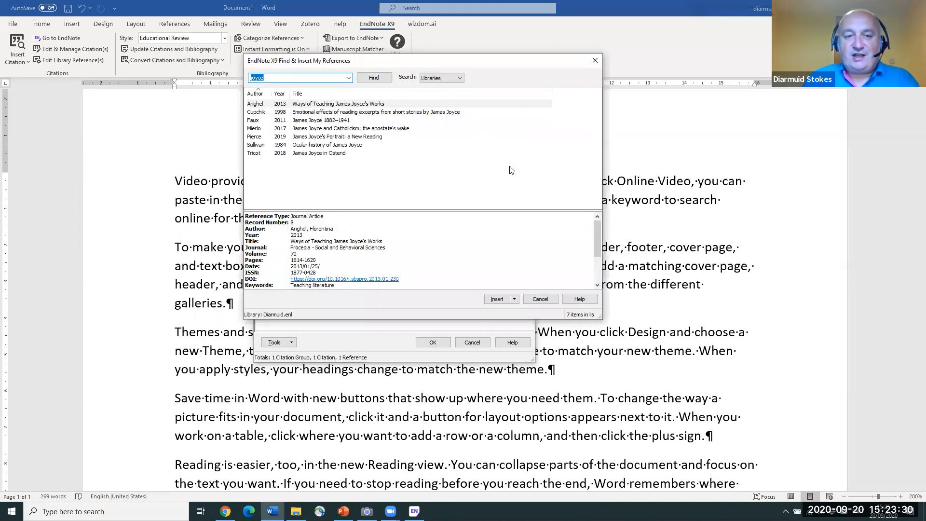
{"action": "left_click", "coordinate": [331, 154]}
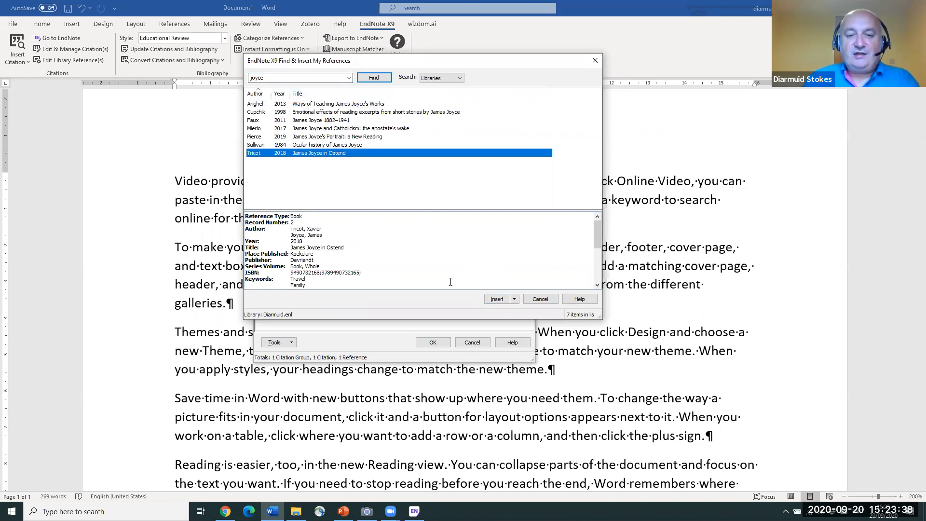
{"action": "left_click", "coordinate": [496, 299]}
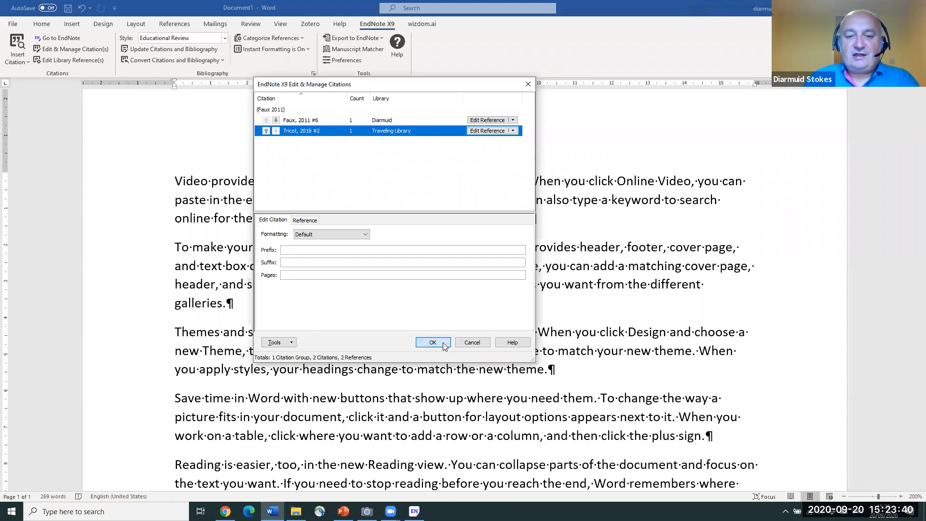
{"action": "left_click", "coordinate": [433, 342]}
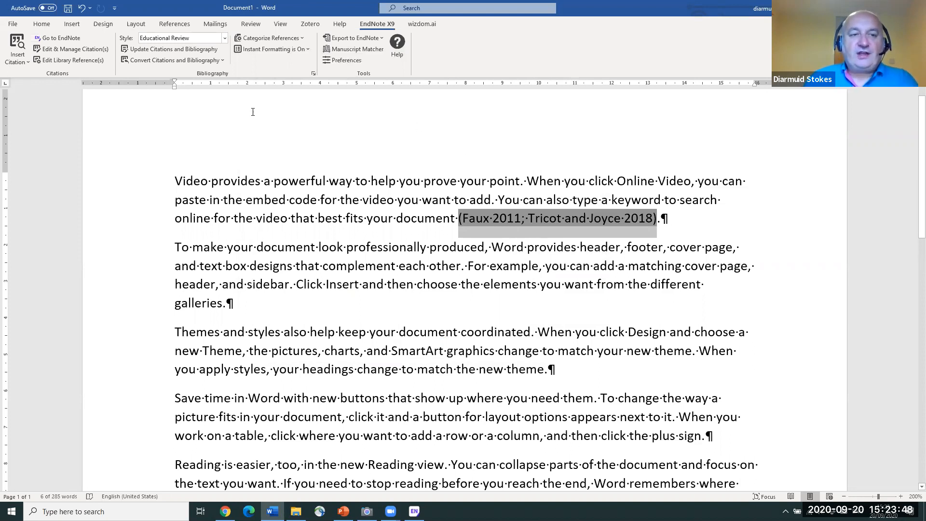
{"action": "left_click", "coordinate": [84, 52]}
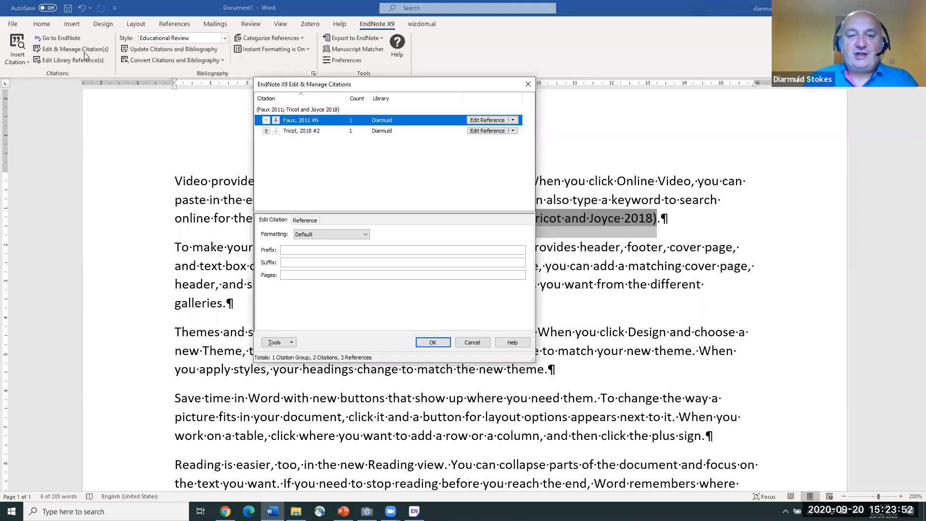
{"action": "left_click", "coordinate": [368, 235]}
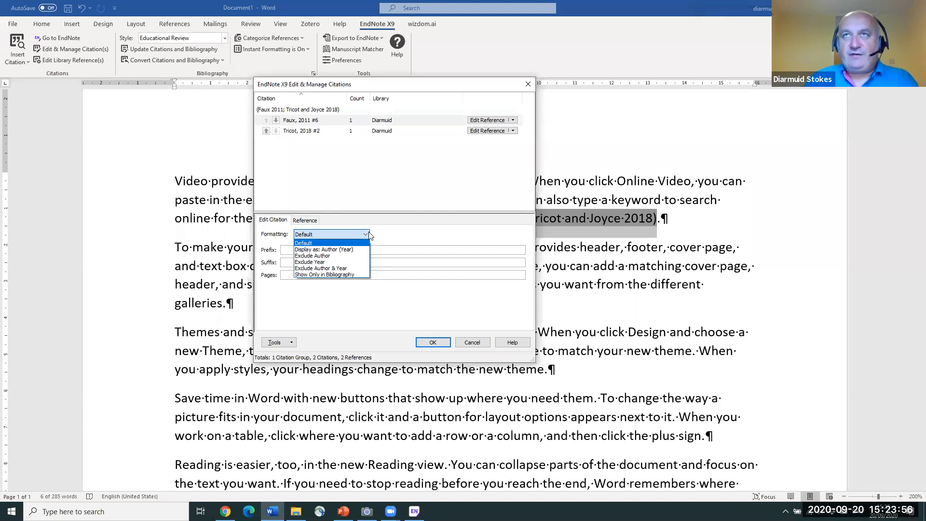
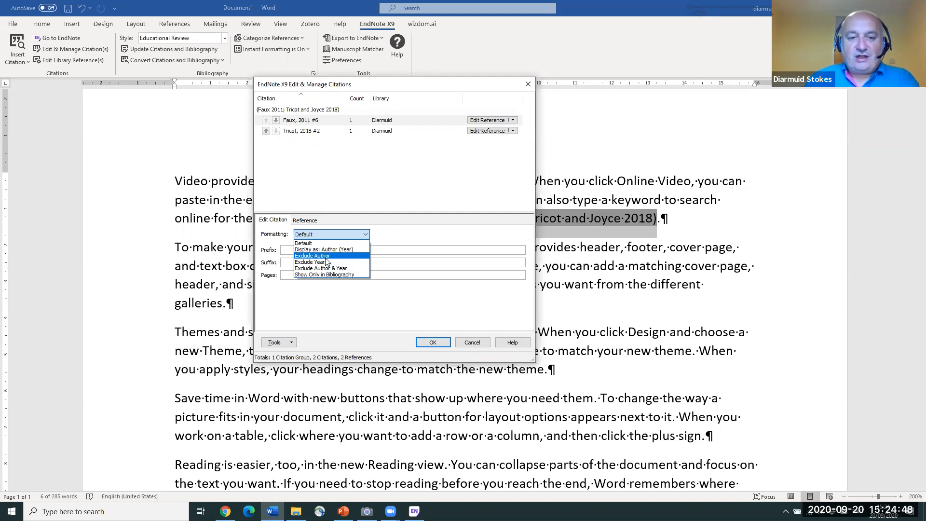
Set the Faux citation to Exclude Author so it reads (2011; Tricot and Joyce 2018), and reopen the editor.
{"action": "left_click", "coordinate": [326, 257]}
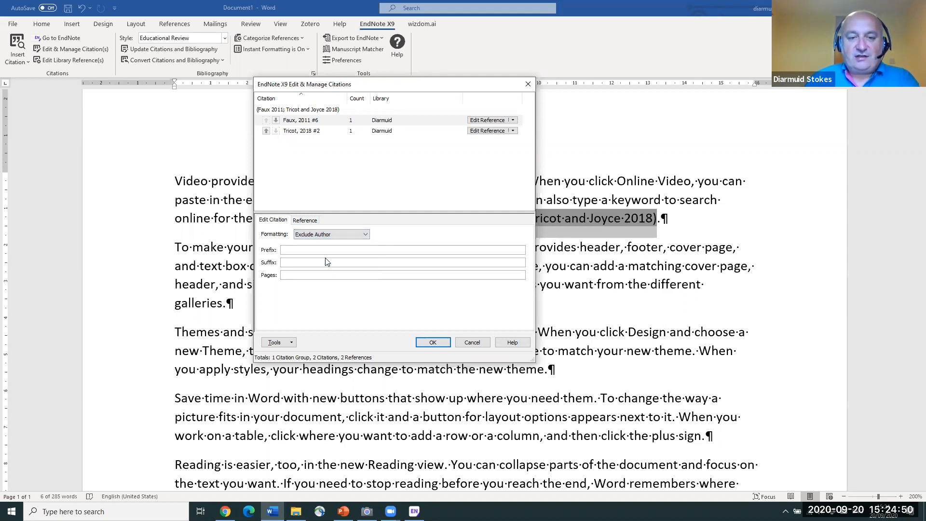
{"action": "left_click", "coordinate": [434, 342]}
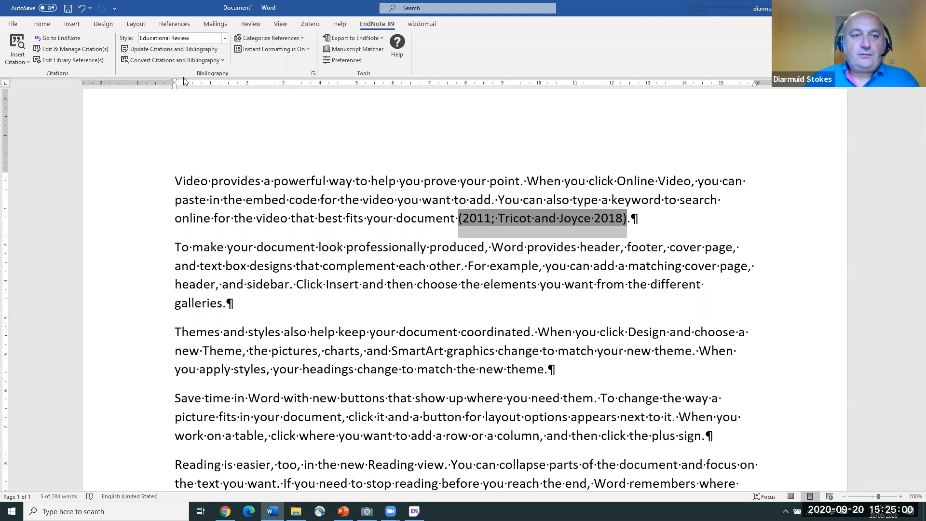
{"action": "left_click", "coordinate": [87, 50]}
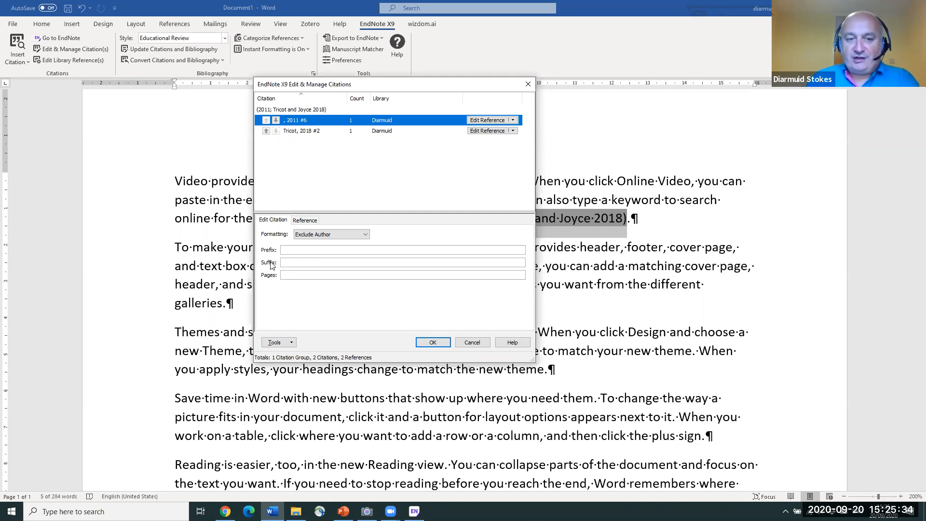
Give the 2011 citation the suffix ', pp. 54-55'.
{"action": "left_click", "coordinate": [290, 263]}
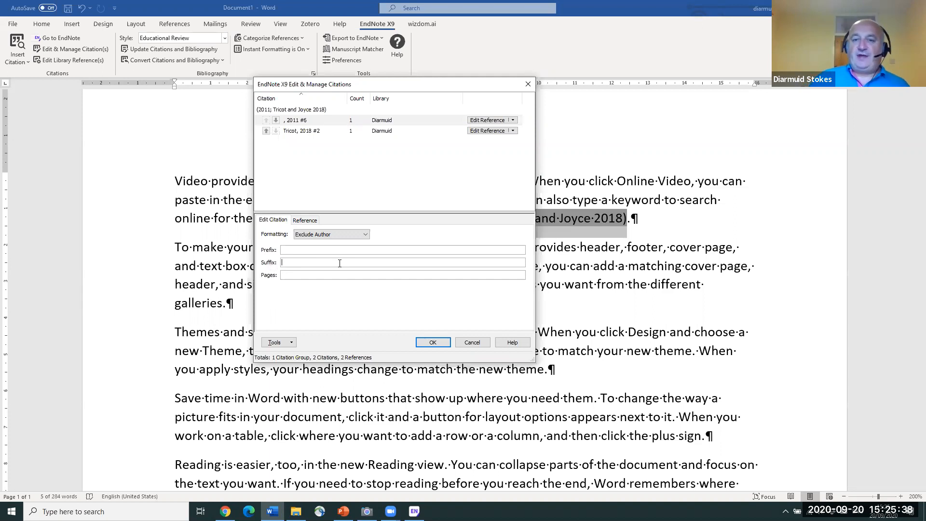
{"action": "type", "text": ", p."}
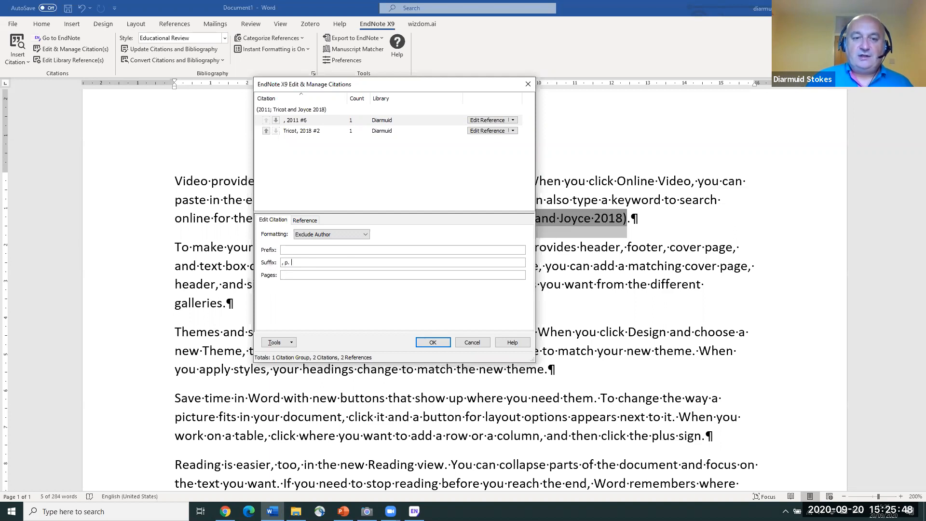
{"action": "type", "text": "54"}
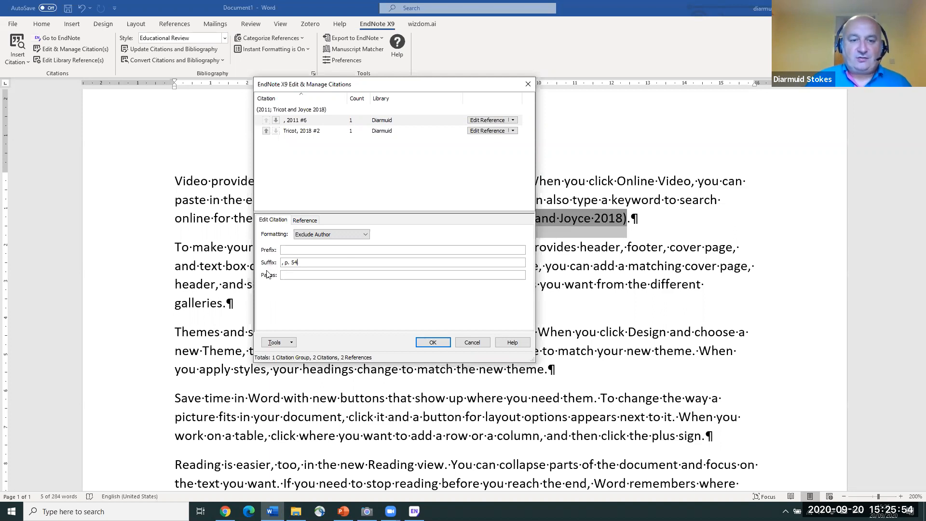
{"action": "type", "text": "p"}
{"action": "key", "text": "Right"}
{"action": "key", "text": "Right"}
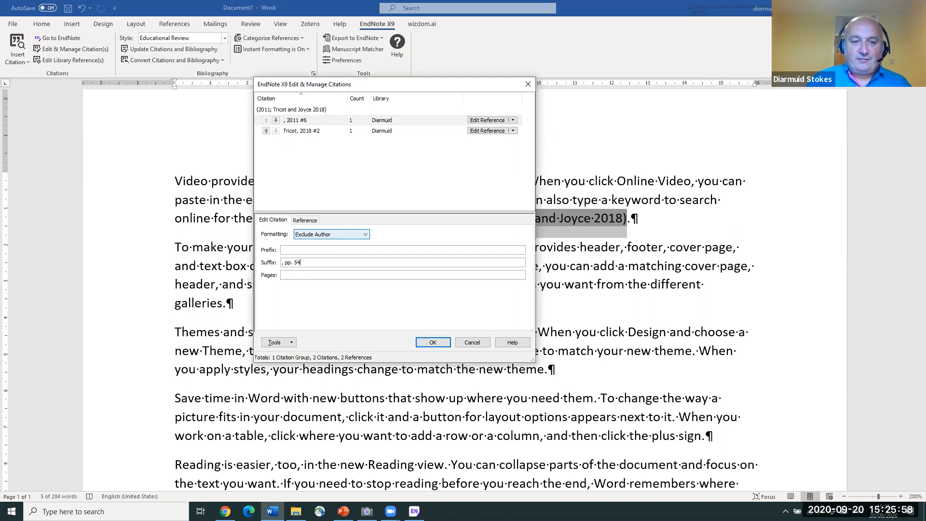
{"action": "type", "text": "-55"}
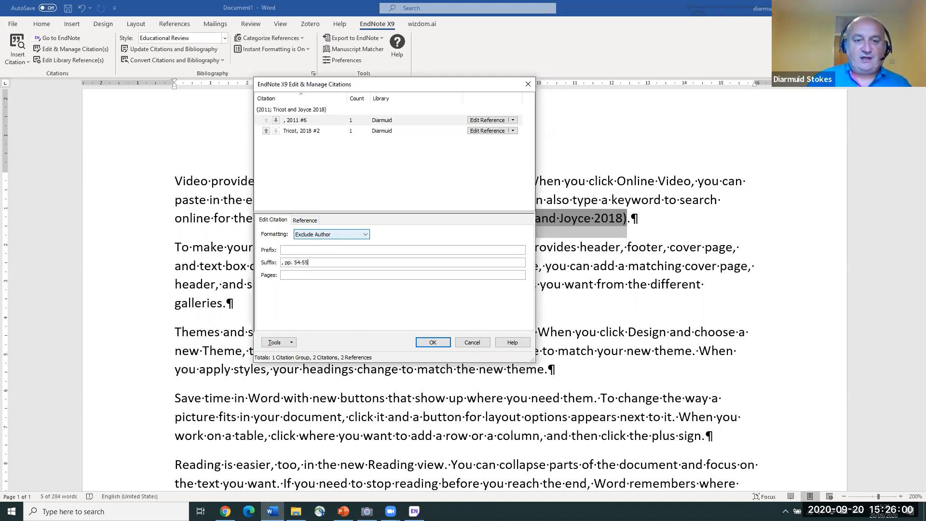
{"action": "left_click", "coordinate": [436, 340]}
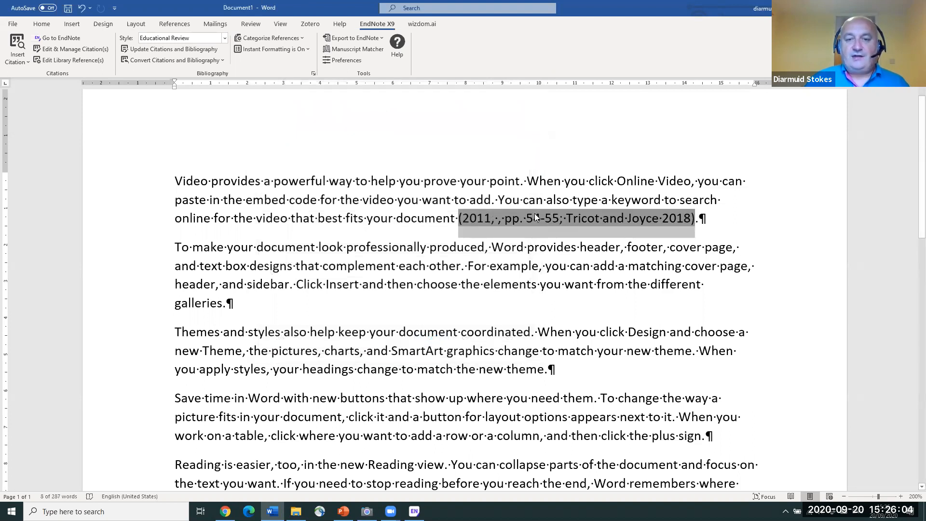
Select the p. text inside the updated citation to inspect it, then deselect.
{"action": "left_click", "coordinate": [514, 217]}
{"action": "left_click_drag", "start_coordinate": [514, 216], "coordinate": [550, 218]}
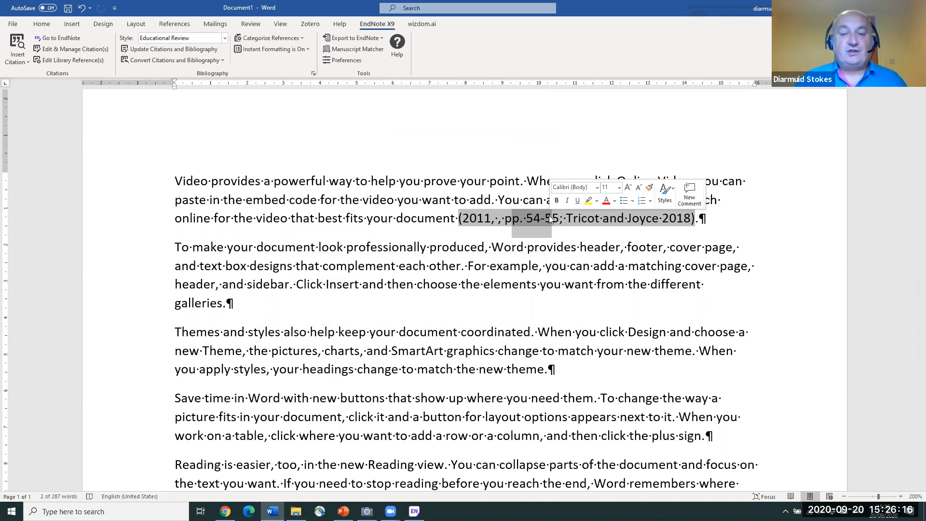
{"action": "left_click", "coordinate": [503, 268]}
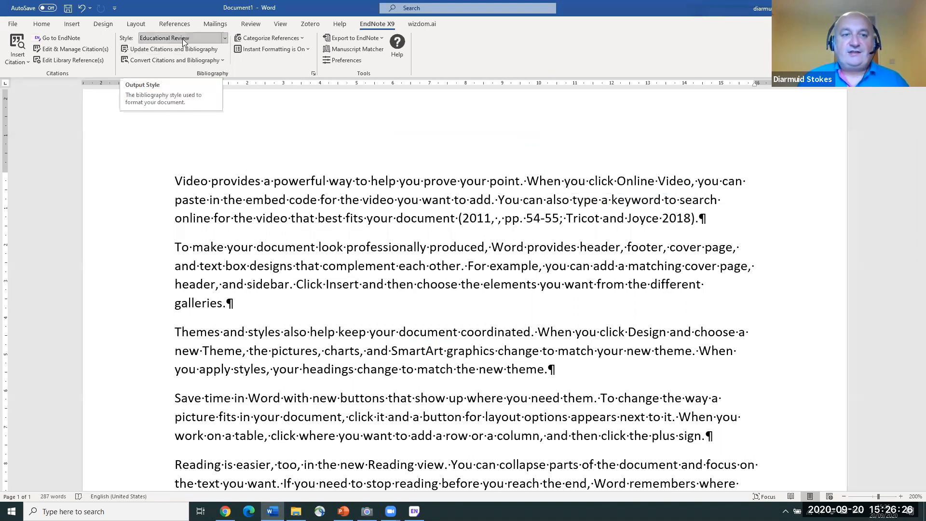
Change the document's output style to Harvard UCD through Select Another Style.
{"action": "left_click", "coordinate": [225, 38]}
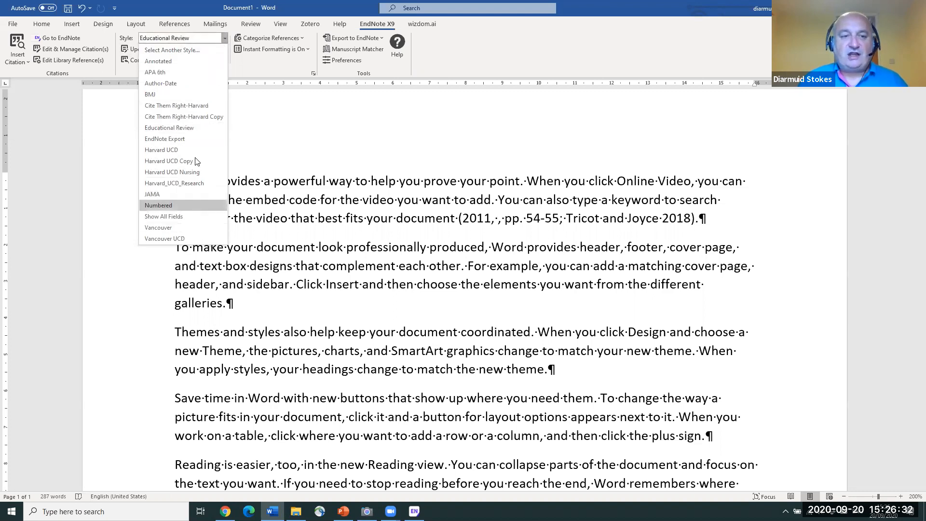
{"action": "left_click", "coordinate": [182, 50]}
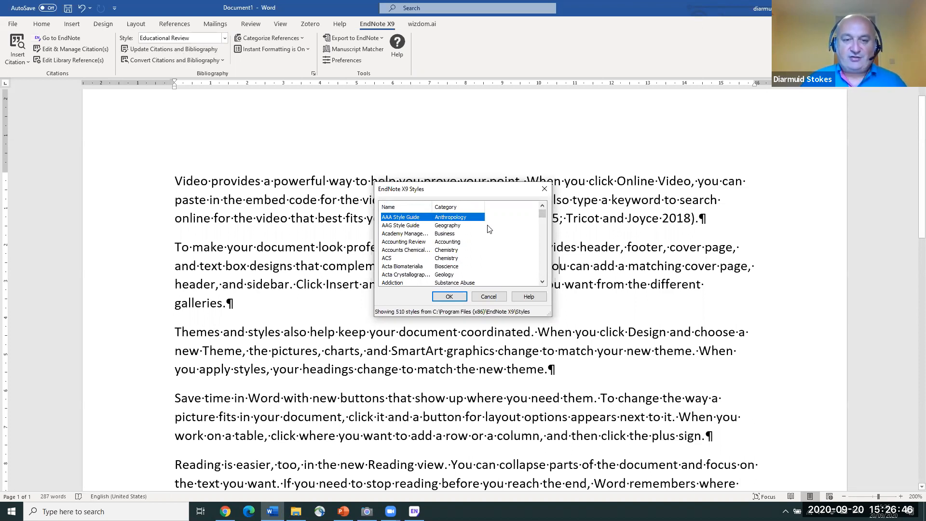
{"action": "key", "text": "h"}
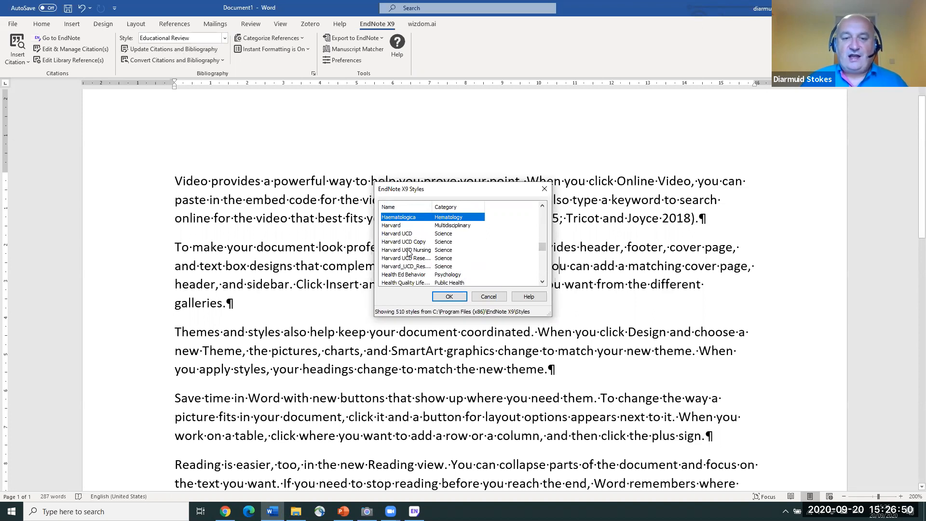
{"action": "left_click", "coordinate": [406, 235]}
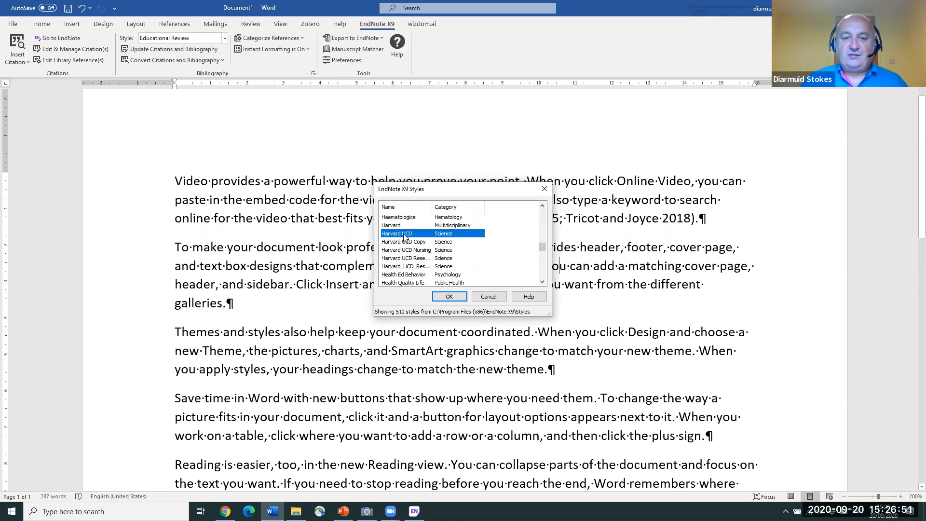
{"action": "left_click", "coordinate": [449, 298]}
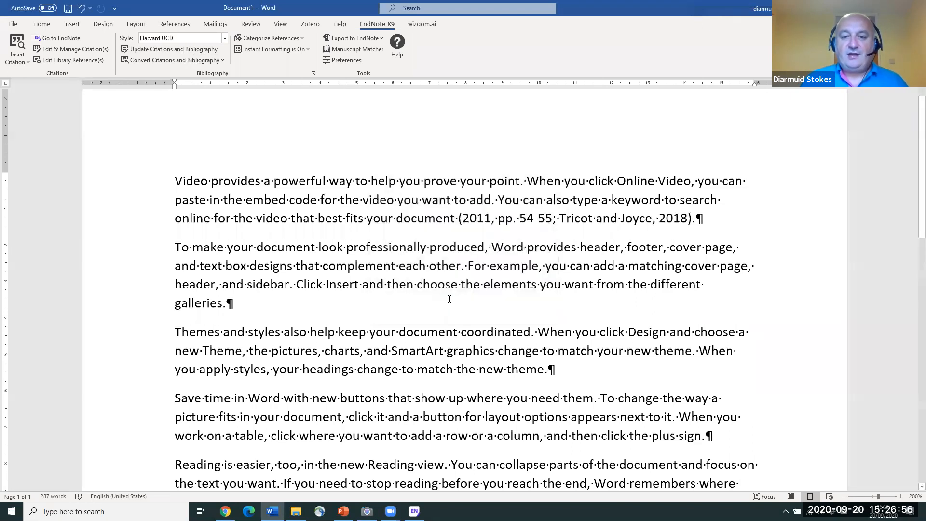
{"action": "scroll", "coordinate": [485, 210], "scroll_direction": "down", "scroll_amount": 6}
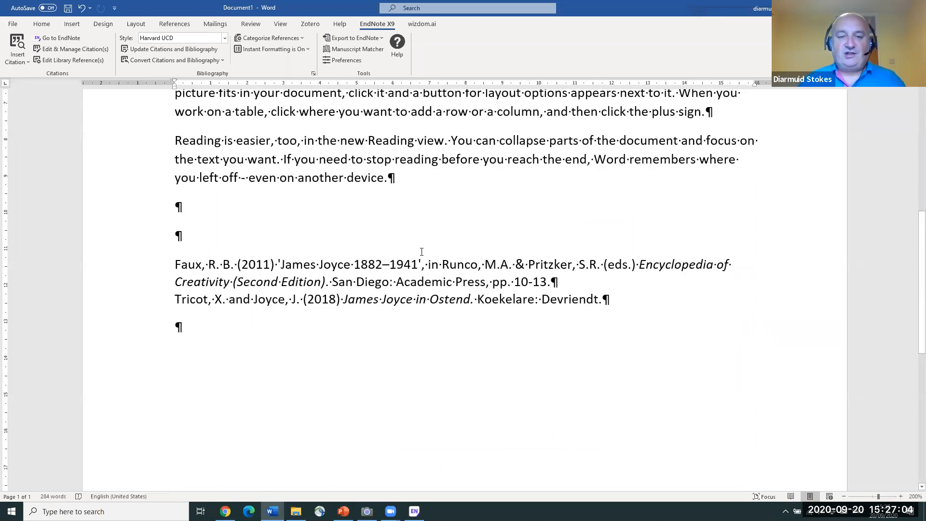
{"action": "scroll", "coordinate": [422, 252], "scroll_direction": "up", "scroll_amount": 5}
{"action": "scroll", "coordinate": [532, 240], "scroll_direction": "up", "scroll_amount": 1}
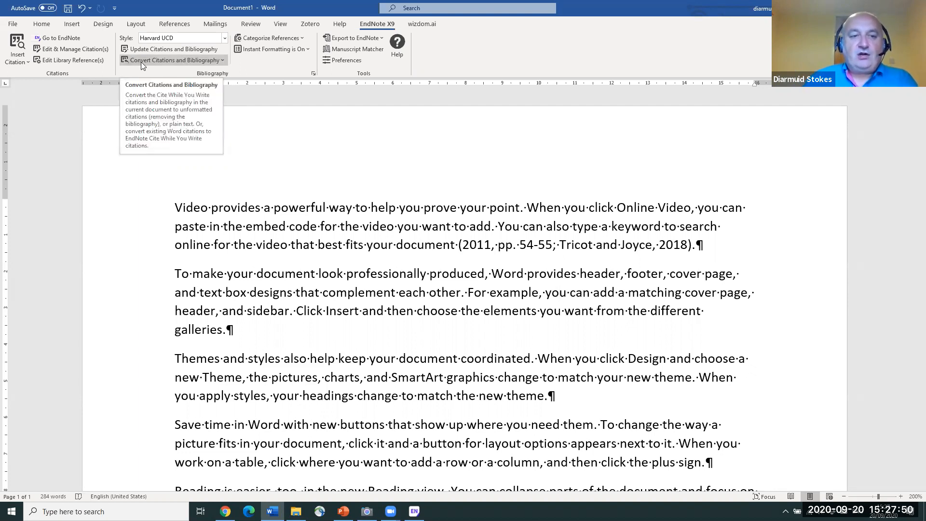
Convert the citations to unformatted temporary citations, then select the whole document with Ctrl+A.
{"action": "left_click", "coordinate": [223, 60]}
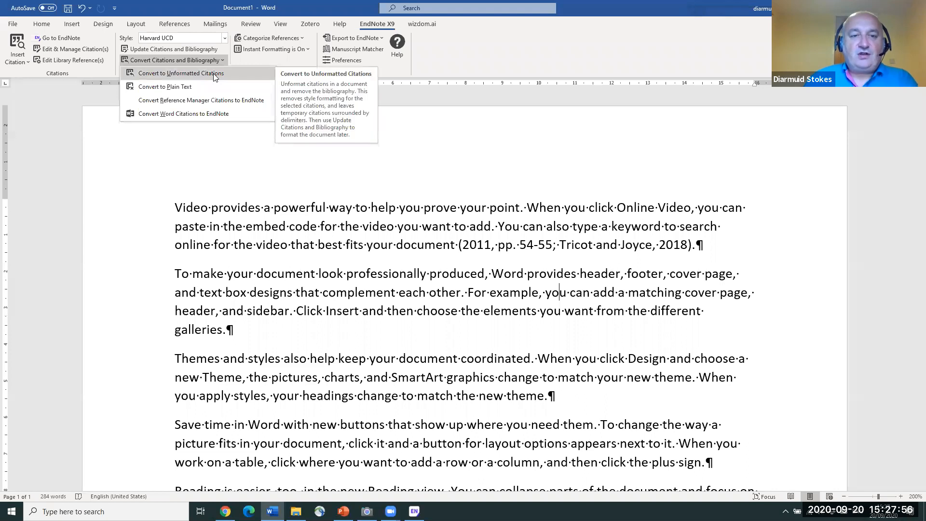
{"action": "left_click", "coordinate": [214, 76]}
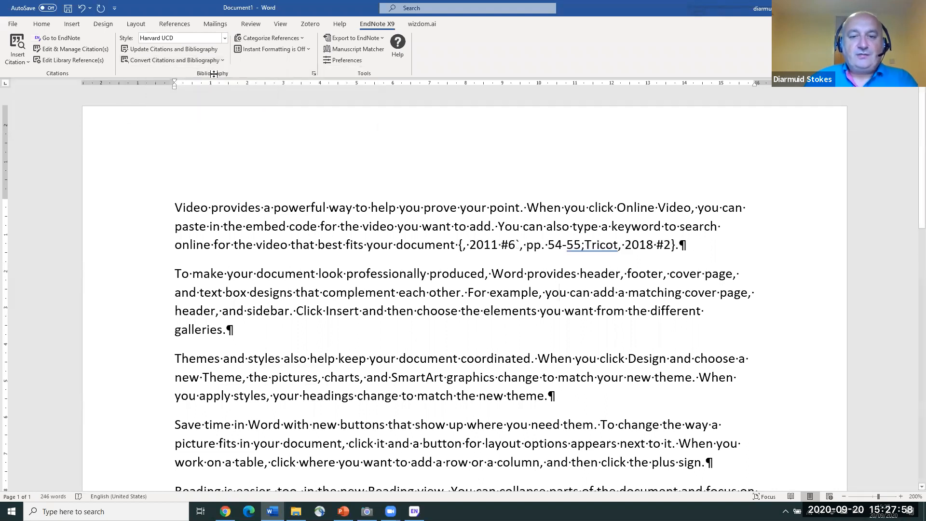
{"action": "scroll", "coordinate": [463, 203], "scroll_direction": "down", "scroll_amount": 3}
{"action": "scroll", "coordinate": [463, 203], "scroll_direction": "down", "scroll_amount": 3}
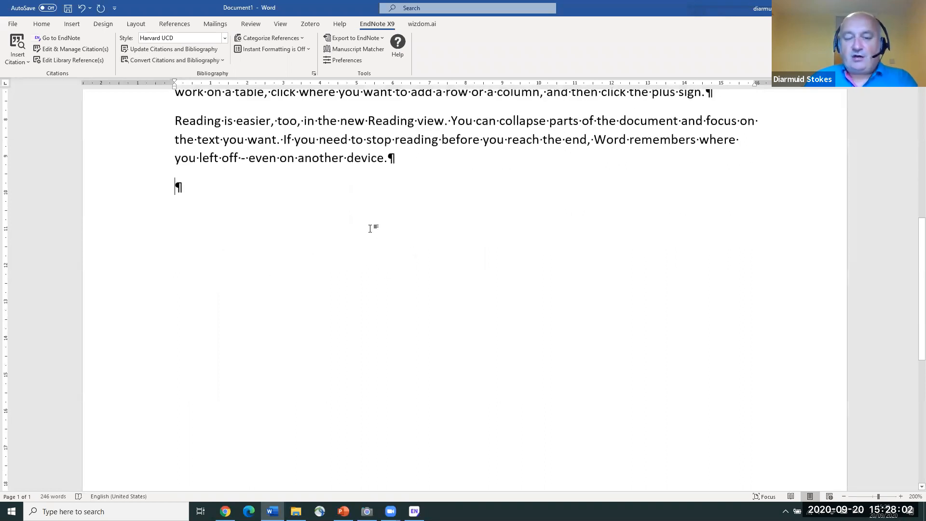
{"action": "scroll", "coordinate": [515, 230], "scroll_direction": "up", "scroll_amount": 3}
{"action": "scroll", "coordinate": [514, 230], "scroll_direction": "up", "scroll_amount": 5}
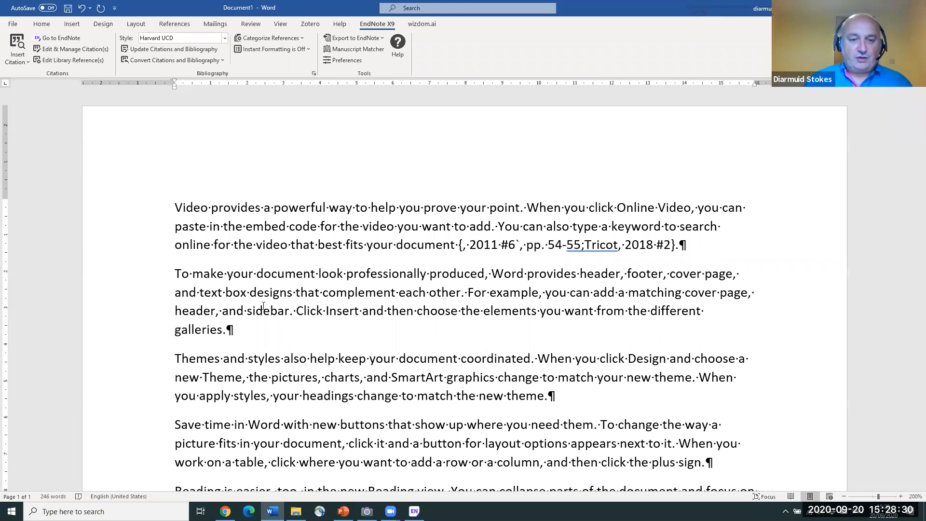
{"action": "left_click", "coordinate": [223, 249]}
{"action": "key", "text": "ctrl+a"}
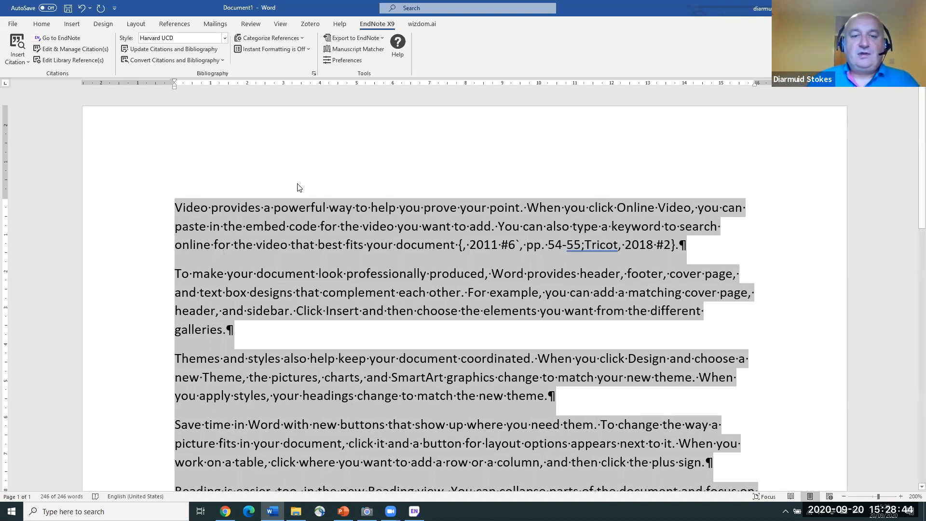
Update citations and bibliography, restoring the Harvard UCD reference list with the Faux and Tricot entries.
{"action": "left_click", "coordinate": [312, 160]}
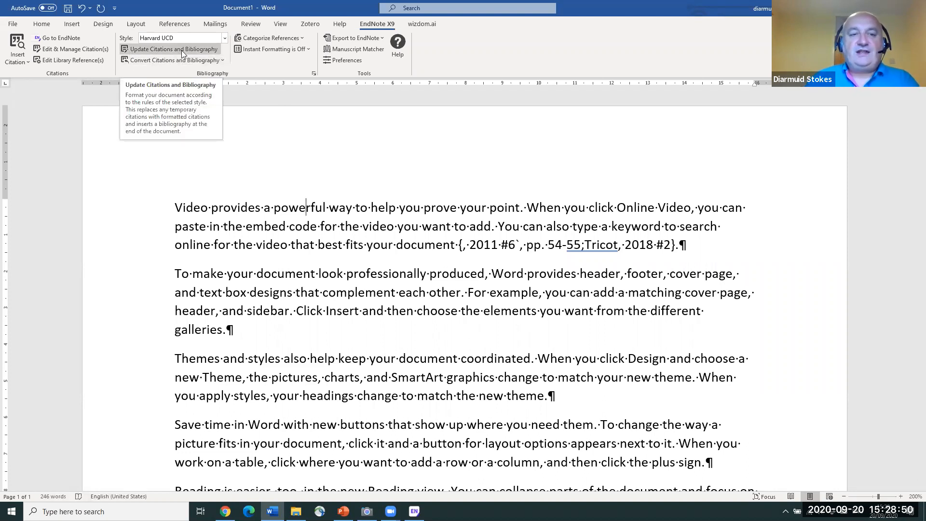
{"action": "left_click", "coordinate": [197, 49]}
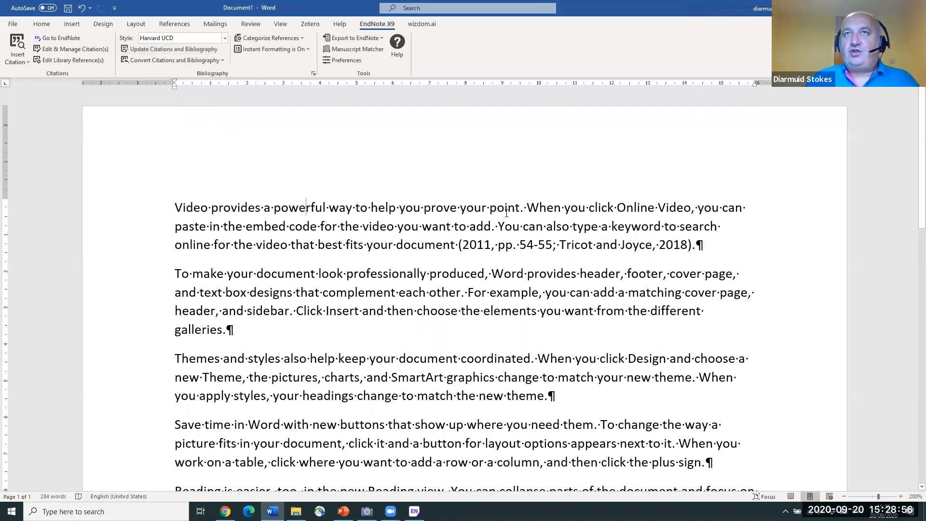
{"action": "scroll", "coordinate": [506, 213], "scroll_direction": "down", "scroll_amount": 8}
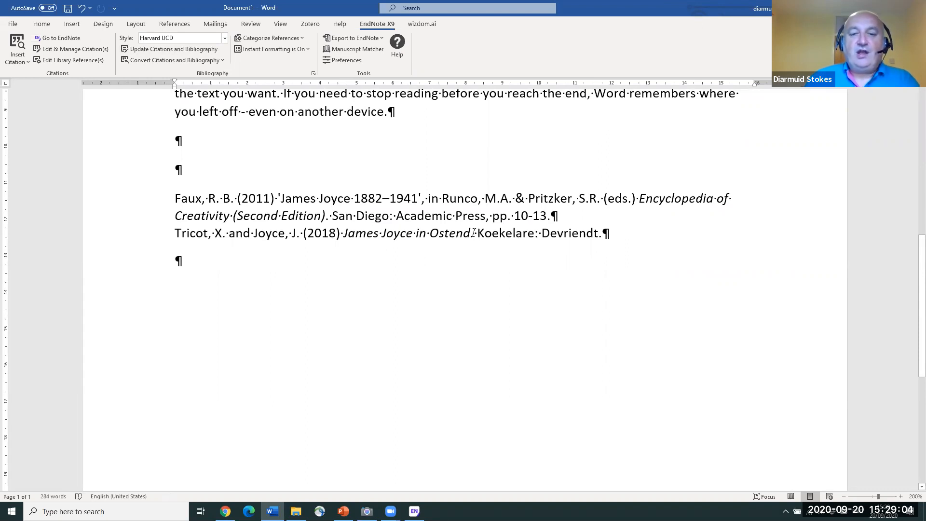
{"action": "scroll", "coordinate": [474, 233], "scroll_direction": "up", "scroll_amount": 6}
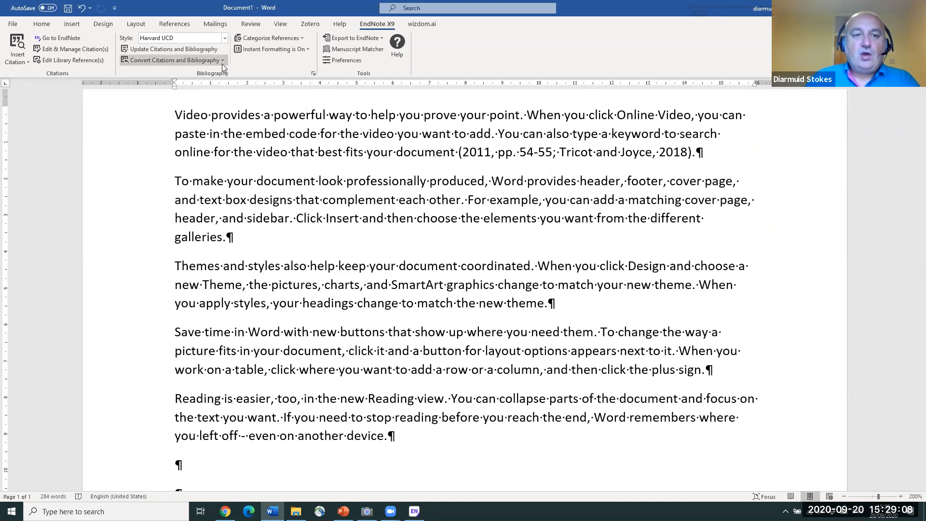
Choose Convert to Plain Text from the citation conversion options, bringing up the save-first warning.
{"action": "left_click", "coordinate": [222, 62]}
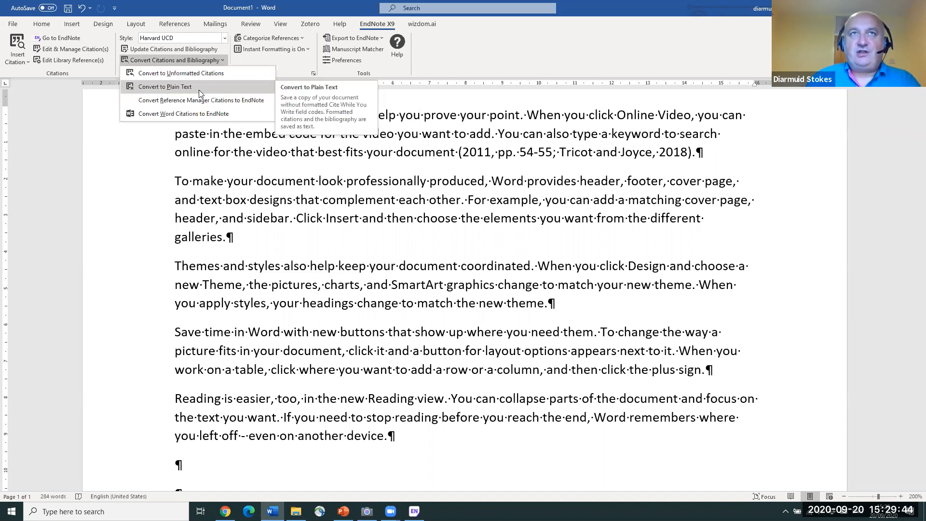
{"action": "left_click", "coordinate": [199, 90]}
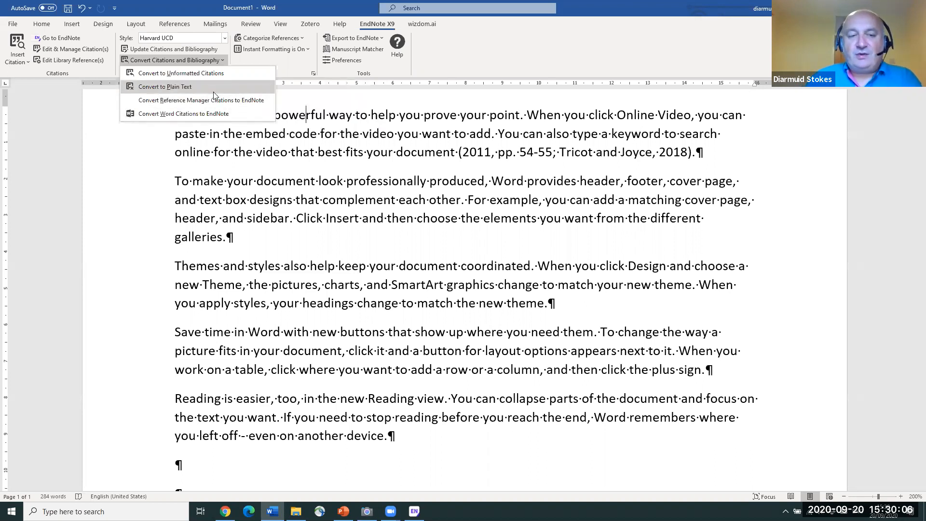
{"action": "left_click", "coordinate": [185, 89]}
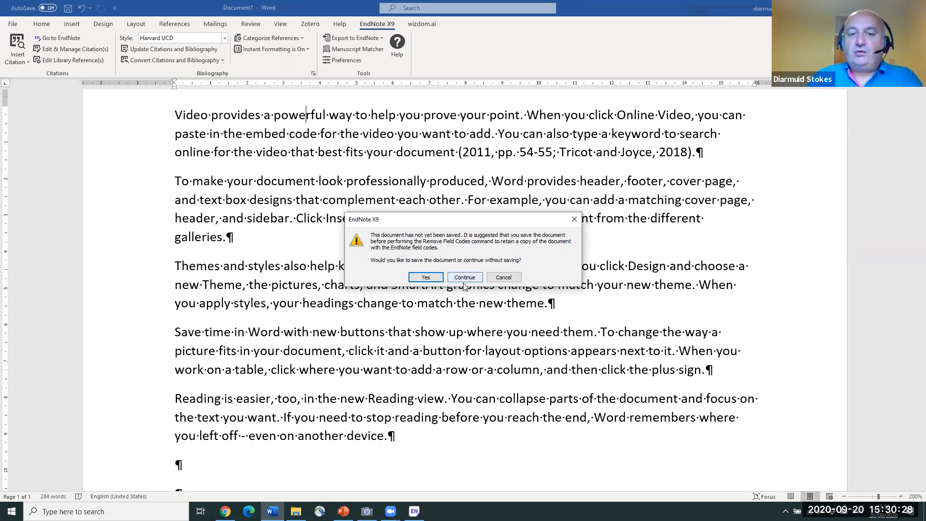
Save the original document to Documents, producing a plain-text copy without field codes.
{"action": "left_click", "coordinate": [426, 278]}
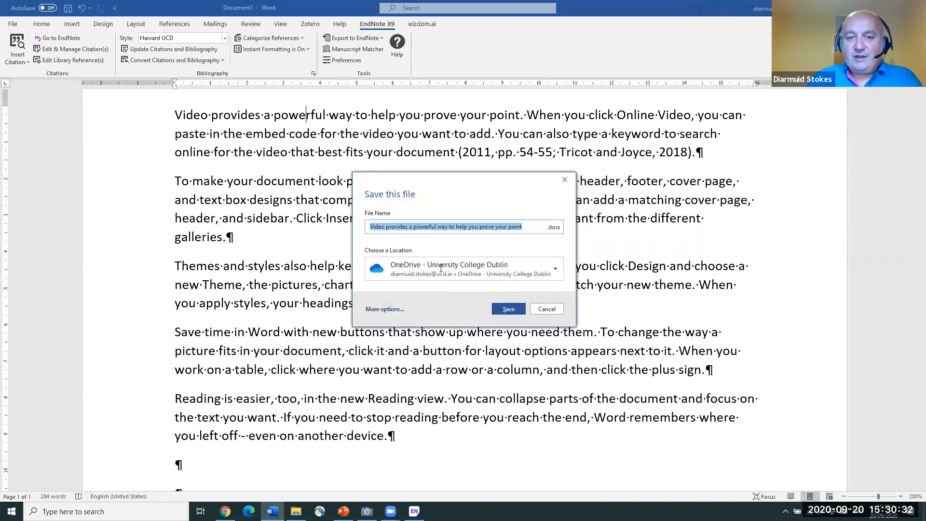
{"action": "left_click", "coordinate": [509, 310]}
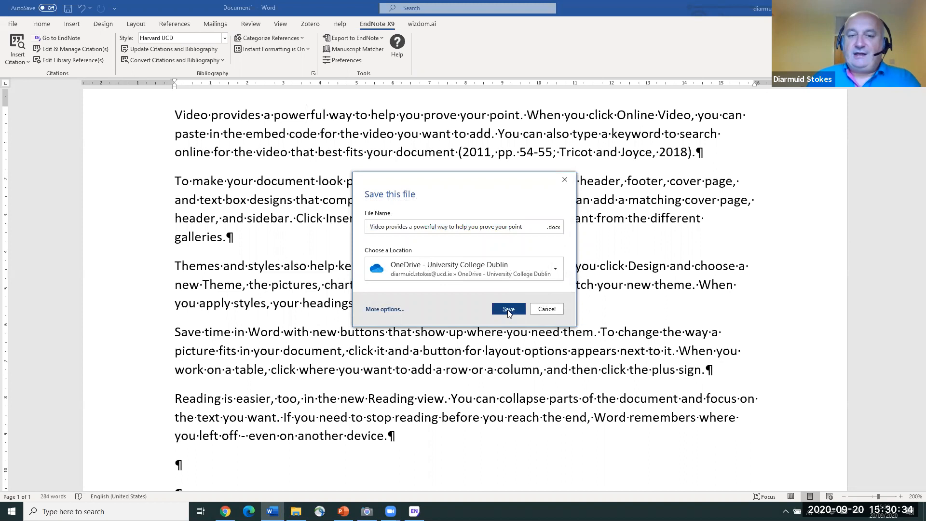
{"action": "left_click", "coordinate": [442, 266]}
{"action": "left_click", "coordinate": [408, 318]}
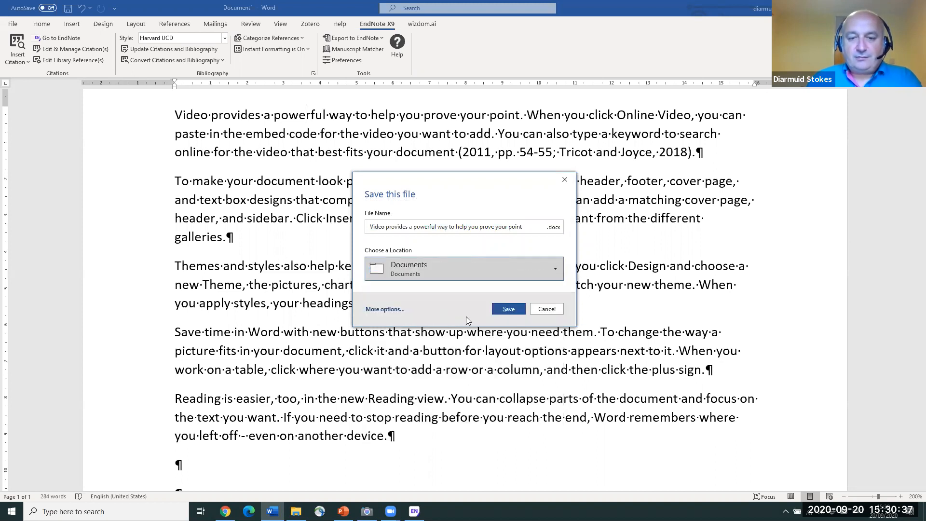
{"action": "left_click", "coordinate": [508, 310]}
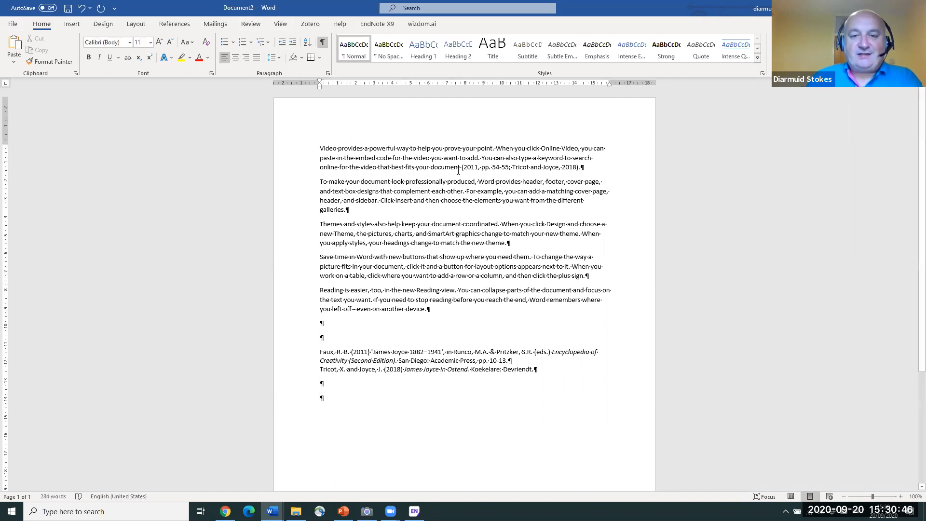
{"action": "left_click", "coordinate": [564, 167]}
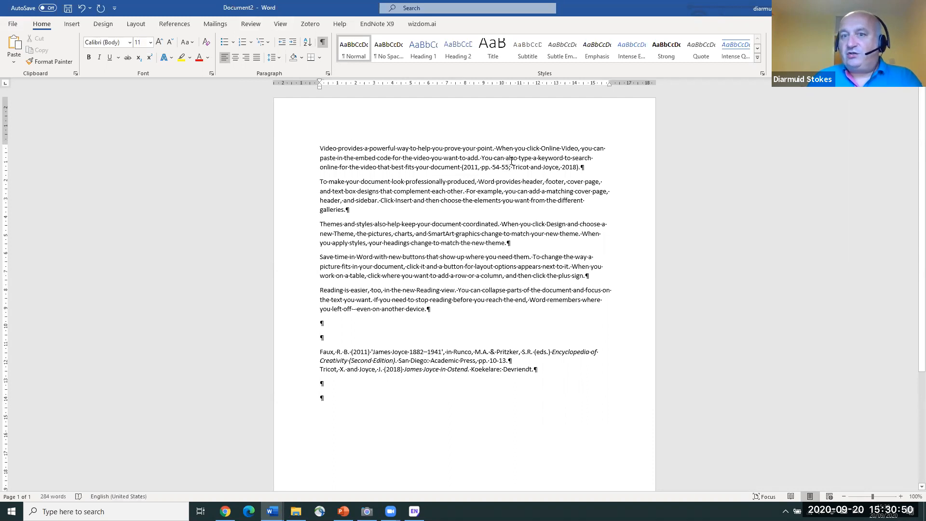
{"action": "left_click", "coordinate": [407, 369]}
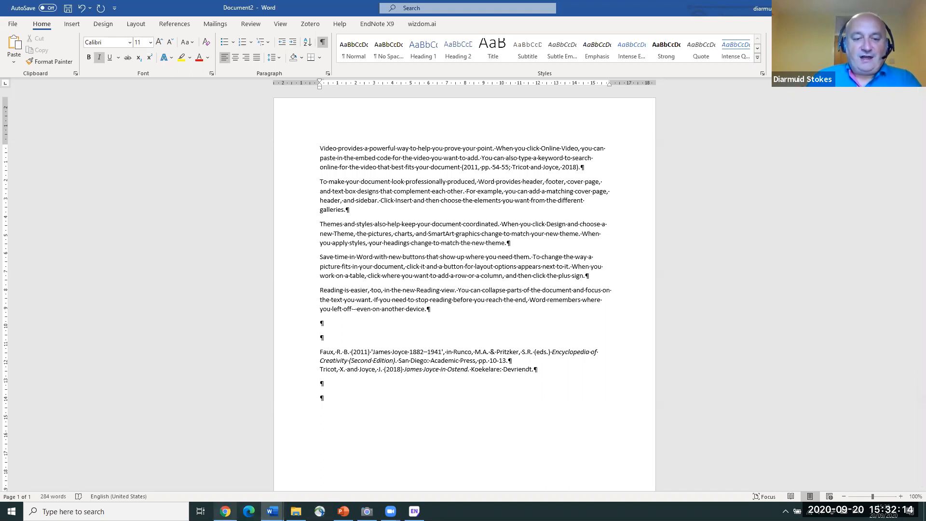
In Chrome's UCD Library tab, follow Guides & Help > I am a Student > Study Skills > EndNote.
{"action": "left_click", "coordinate": [225, 511]}
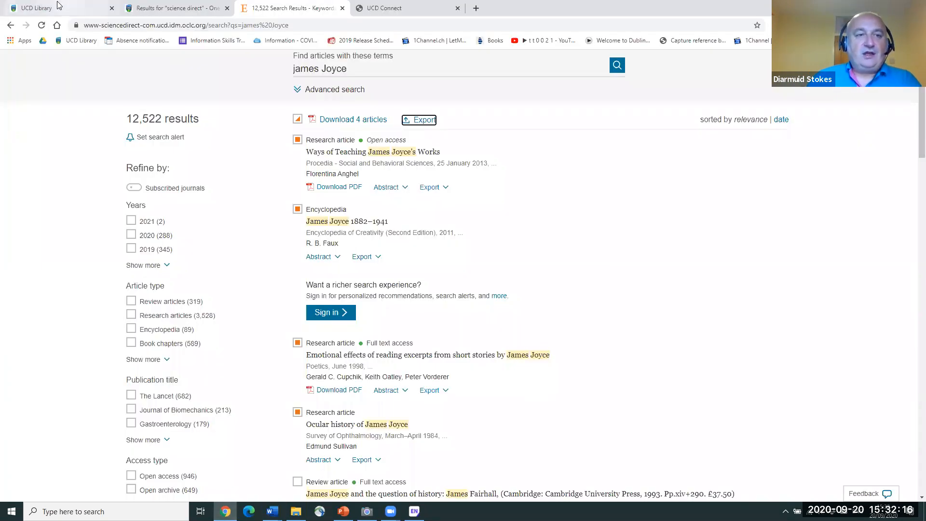
{"action": "key", "text": "ctrl+1"}
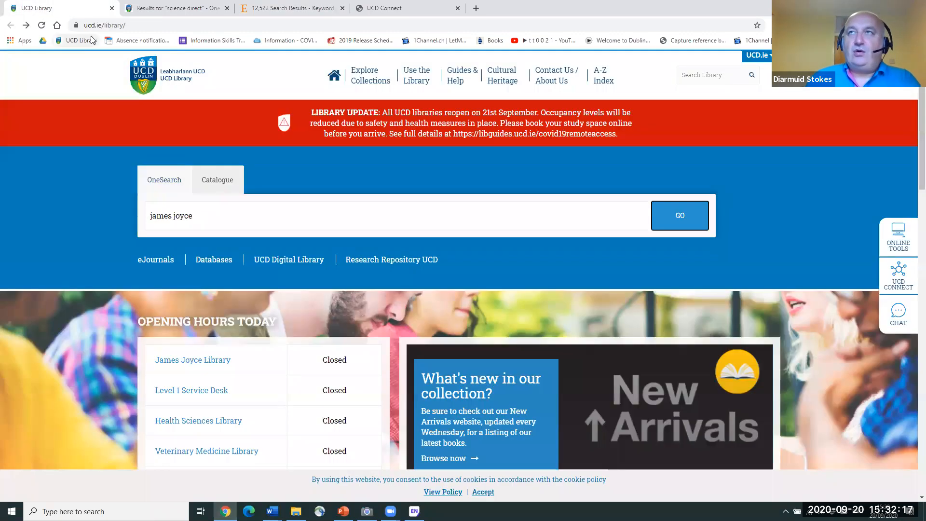
{"action": "left_click", "coordinate": [459, 77]}
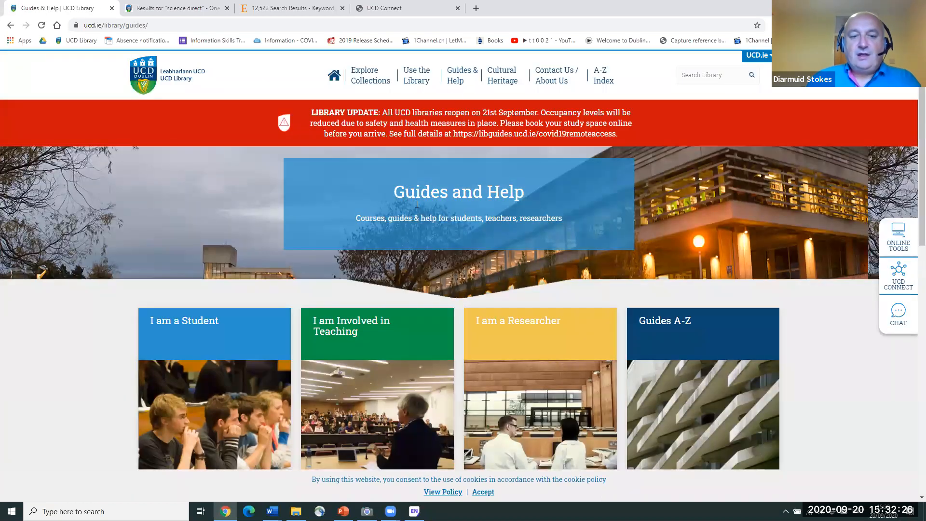
{"action": "left_click", "coordinate": [206, 343]}
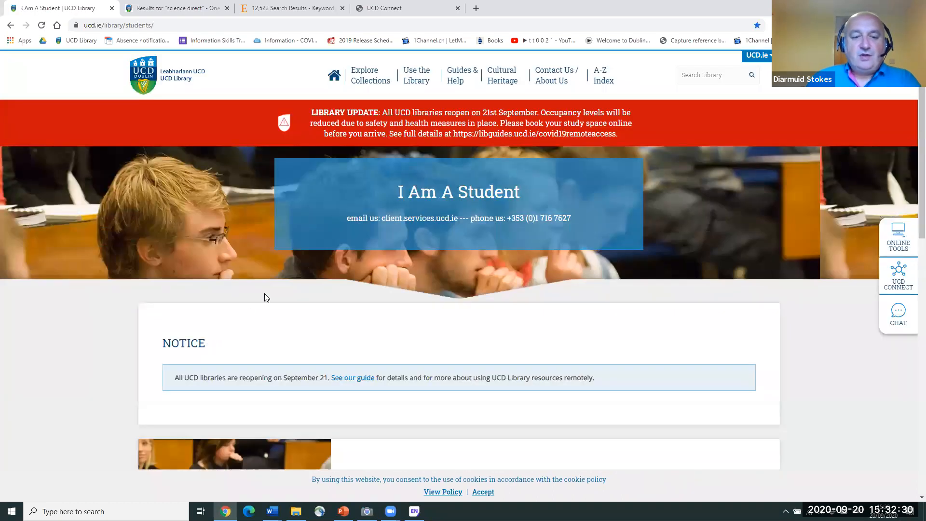
{"action": "scroll", "coordinate": [264, 295], "scroll_direction": "down", "scroll_amount": 4}
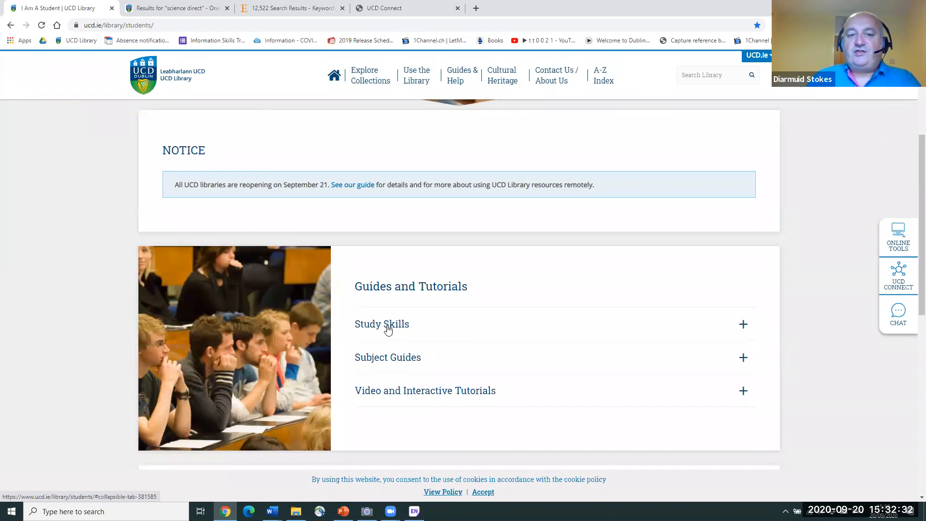
{"action": "left_click", "coordinate": [388, 330]}
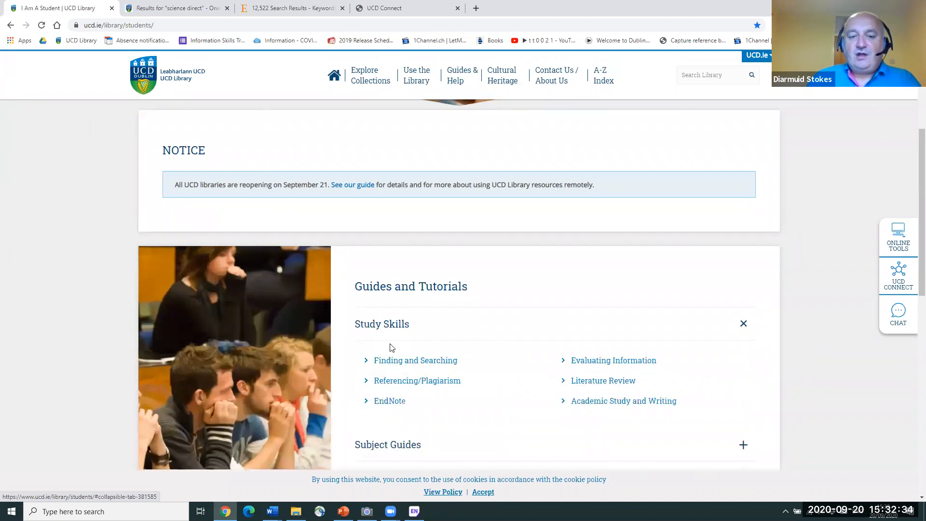
{"action": "left_click", "coordinate": [391, 402]}
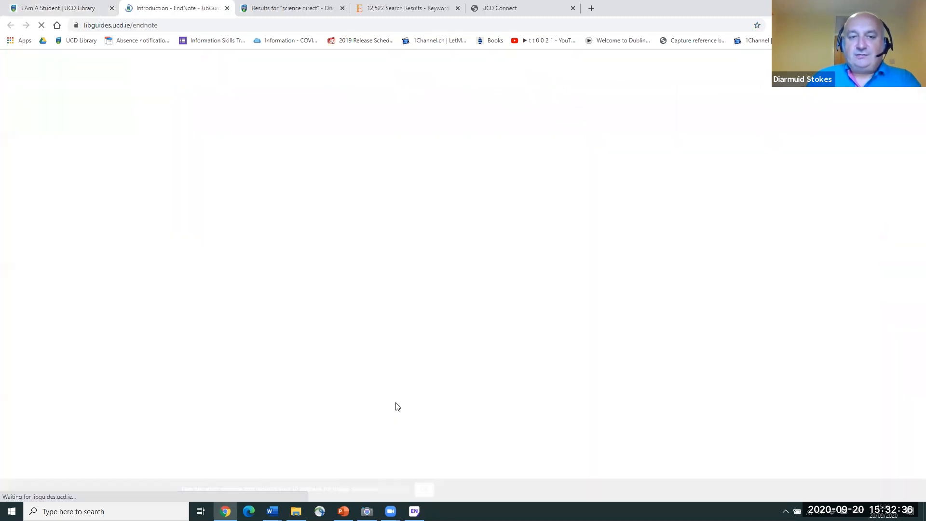